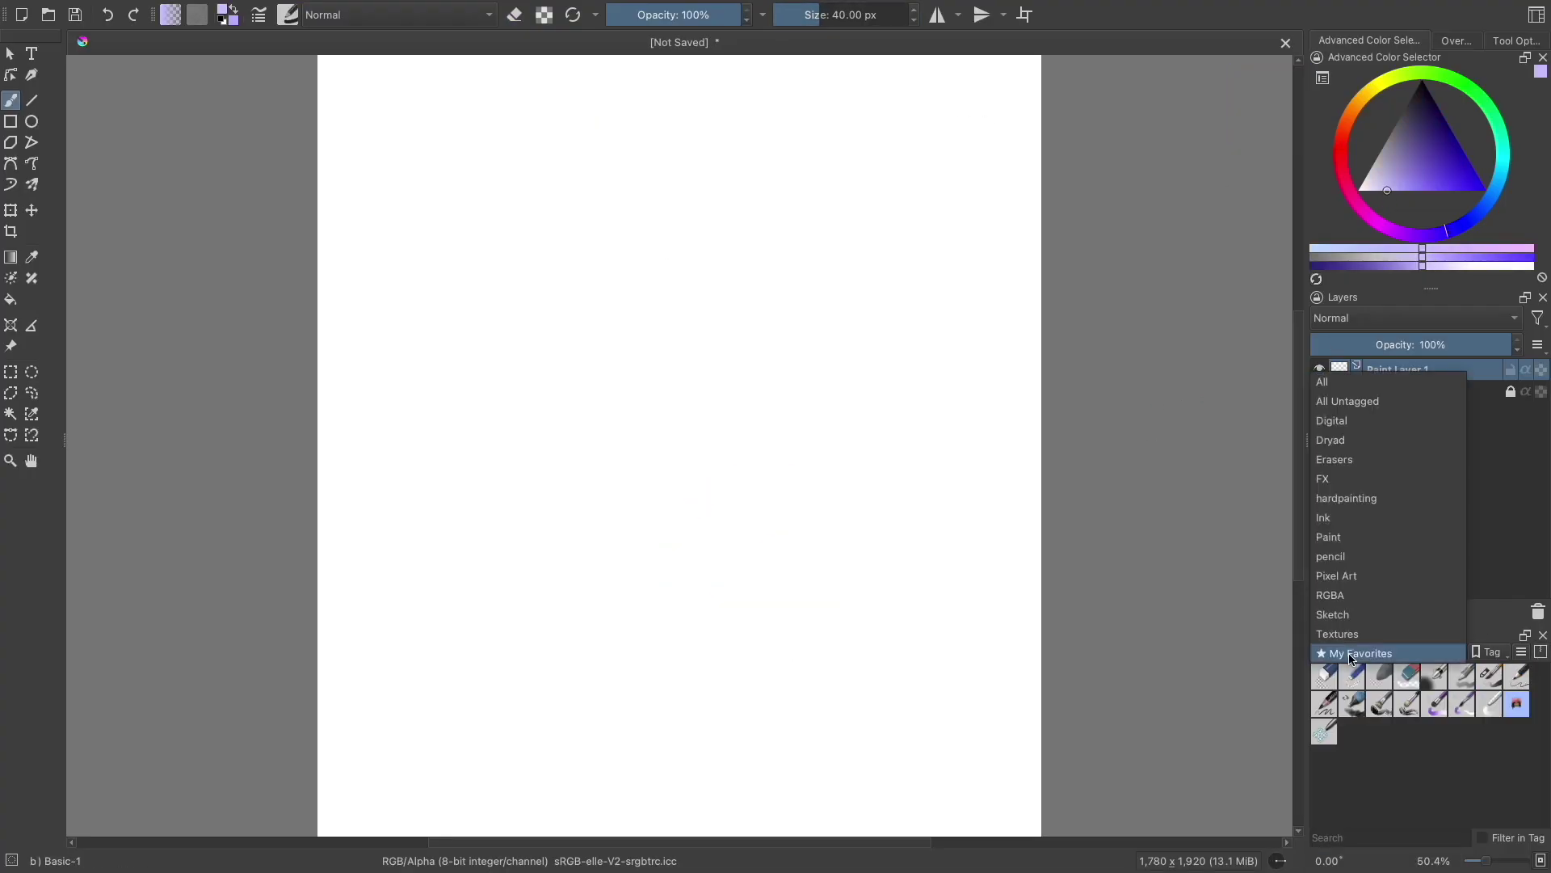
Step: Choose the Basic-5 brush and sketch the head, neck and body in pale purple
left_click(1488, 675)
left_click_drag(485, 255, 570, 235)
key("ctrl+z")
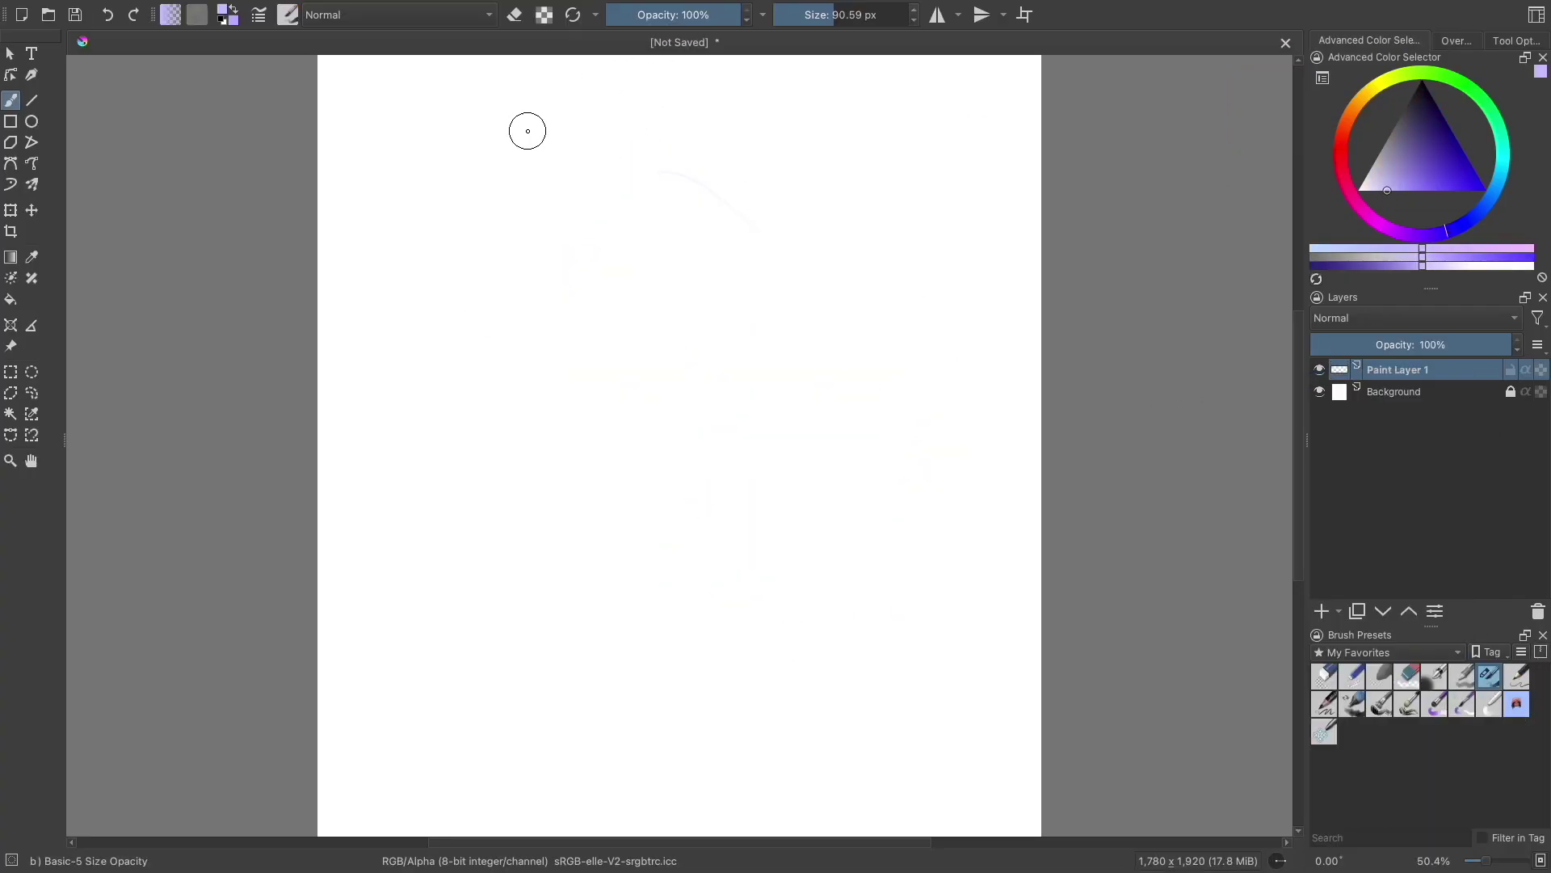
left_click_drag(600, 145, 711, 323)
key("ctrl+z")
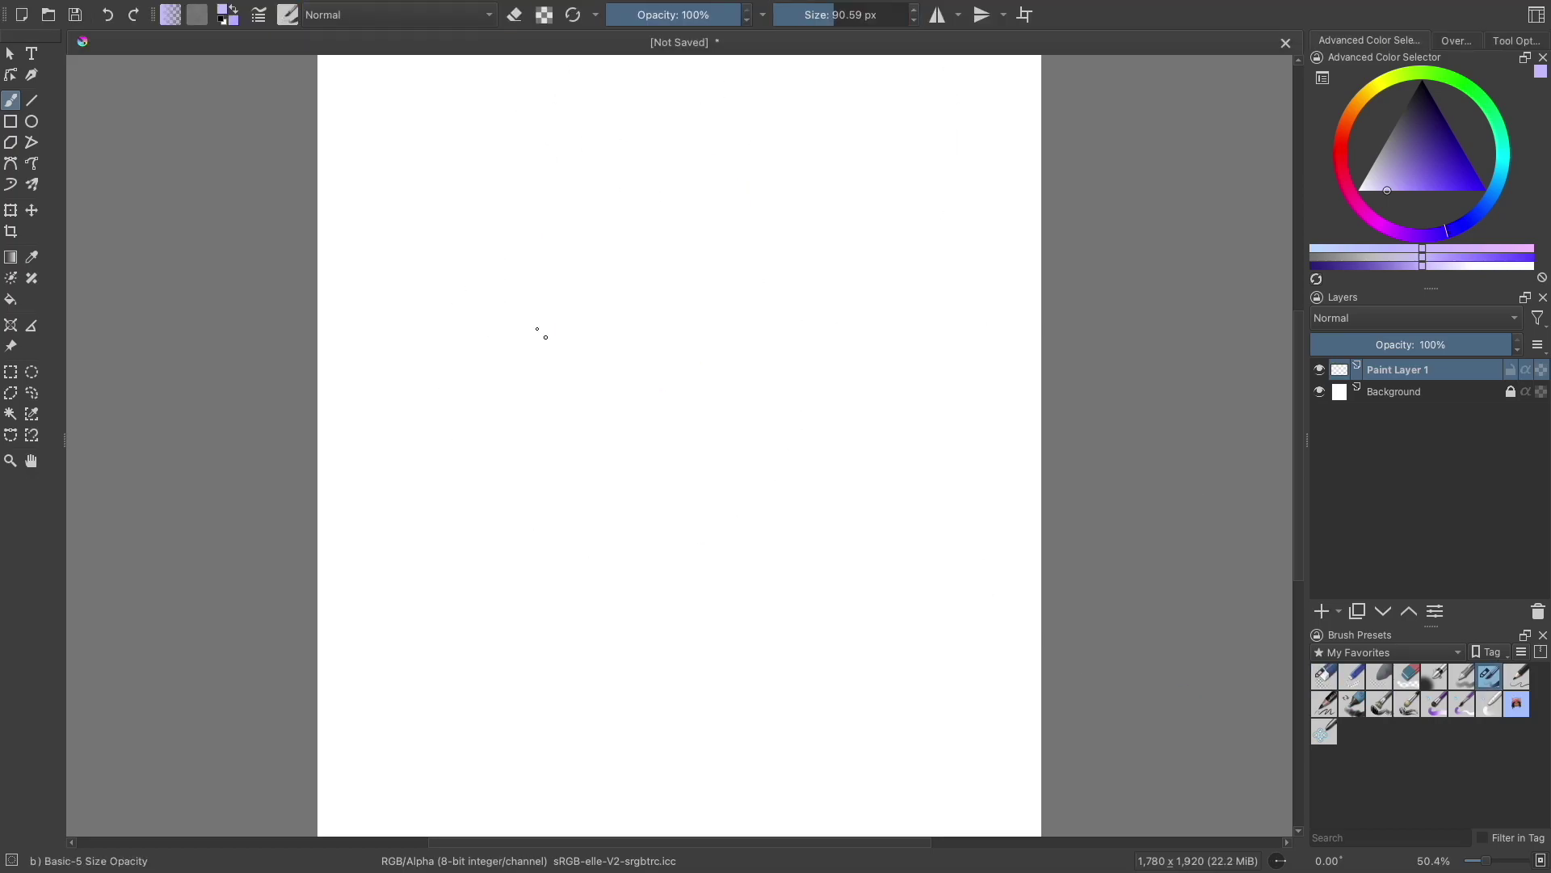
mouse_move(537, 332)
left_mouse_down()
mouse_move(578, 468)
mouse_move(773, 664)
left_mouse_up()
left_click_drag(727, 533, 495, 769)
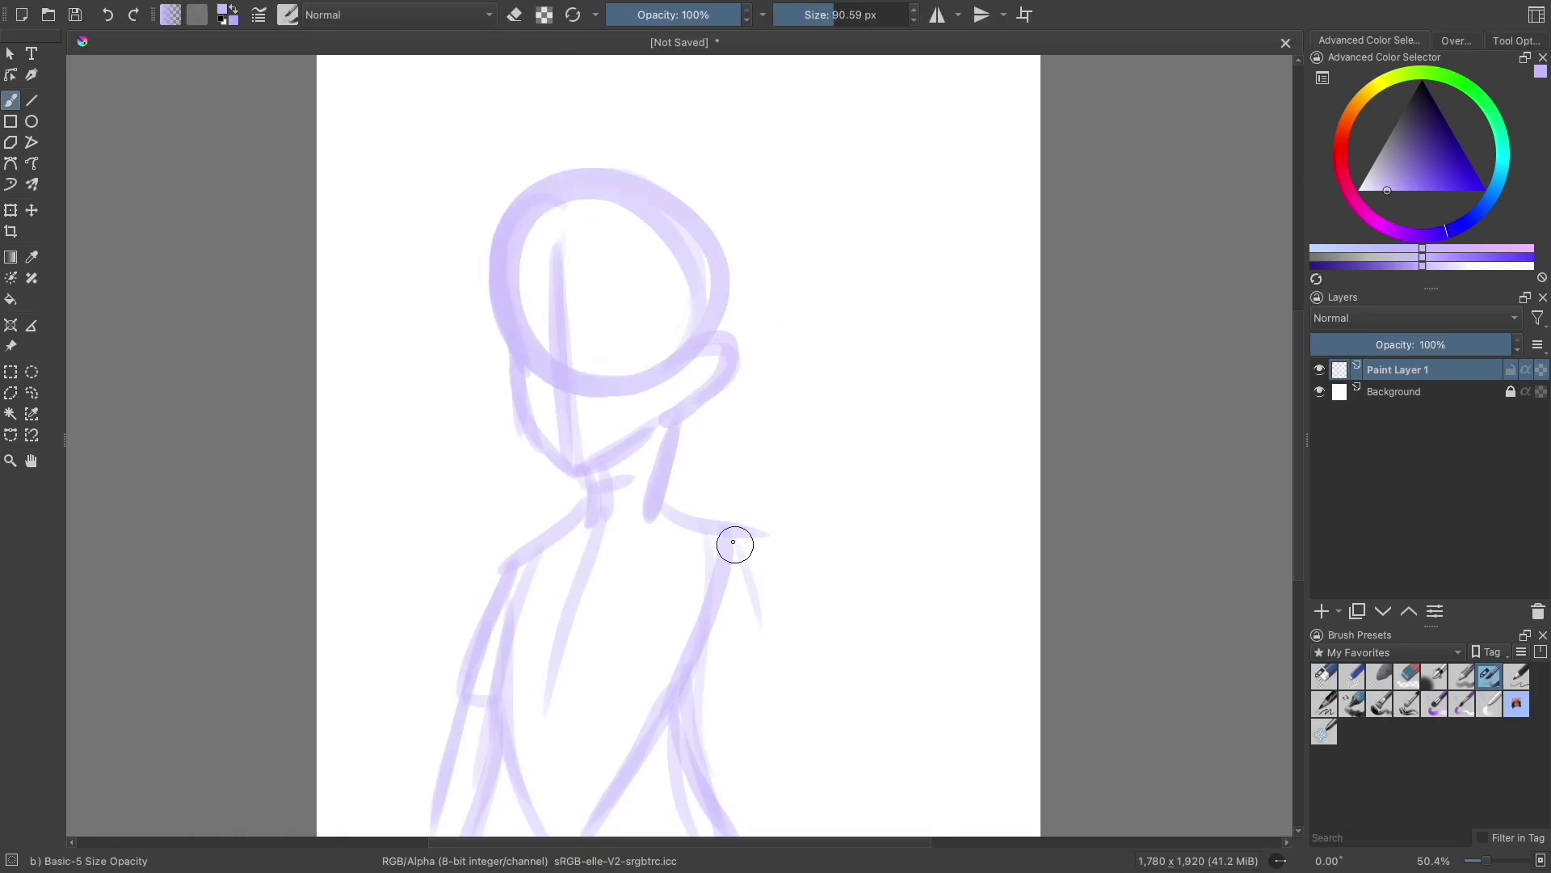
left_click_drag(734, 542, 776, 825)
Step: Shift the sketch up and right, then add a horizontal line across the body
key("t")
left_click_drag(704, 595, 765, 533)
key("b")
left_click_drag(594, 515, 570, 690)
scroll(541, 710, "right", 1)
left_click_drag(505, 597, 654, 601)
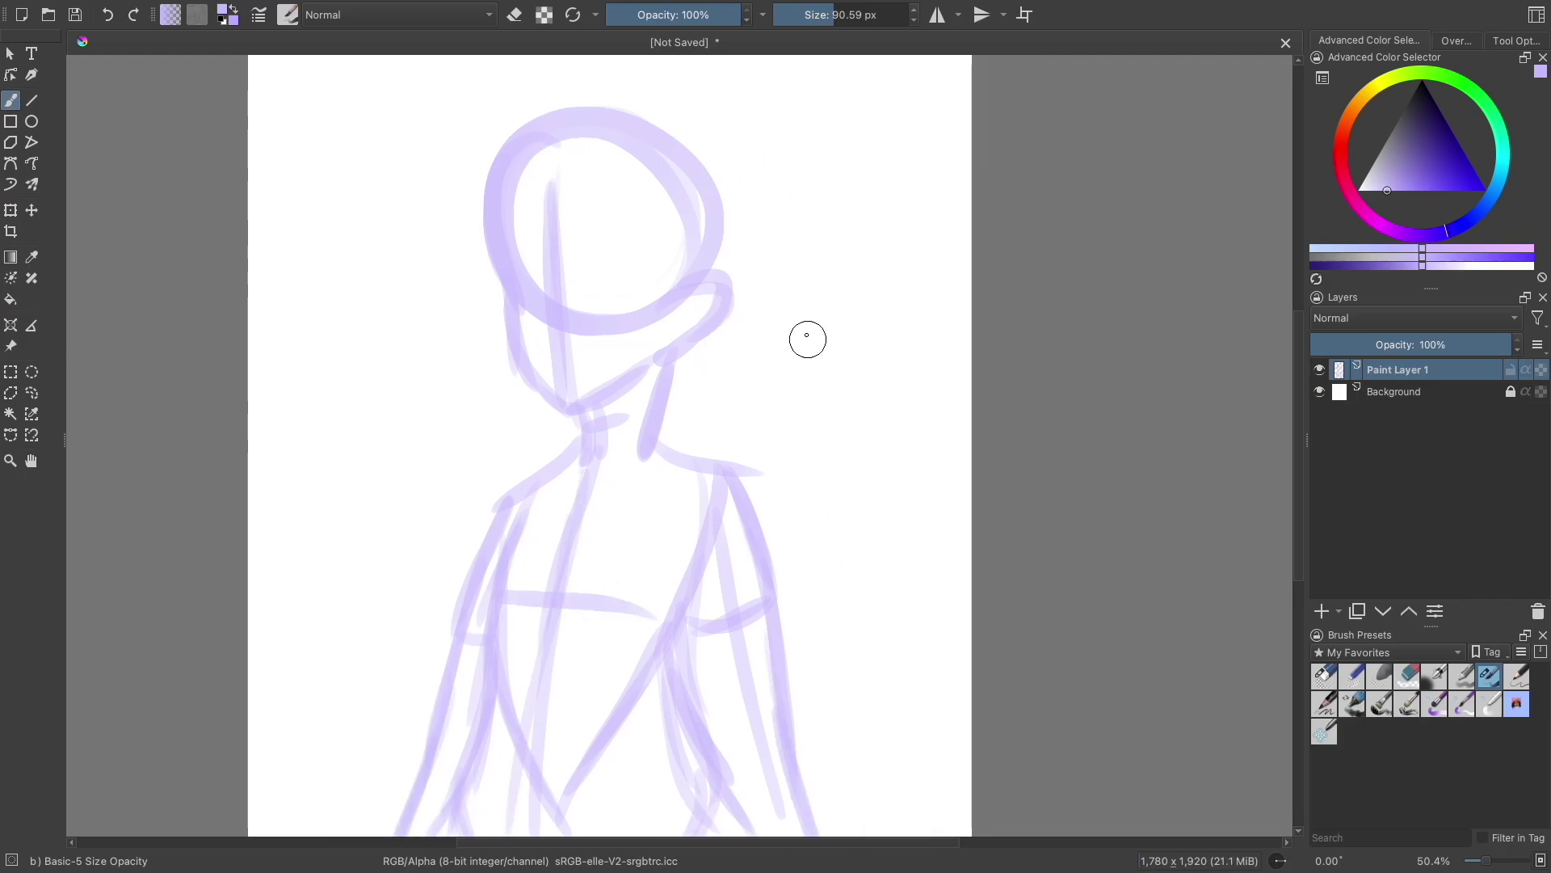
scroll(678, 369, "up", 1)
mouse_move(1064, 398)
left_mouse_down()
mouse_move(1025, 429)
mouse_move(1031, 571)
left_mouse_up()
key("ctrl+z")
scroll(680, 530, "down", 3)
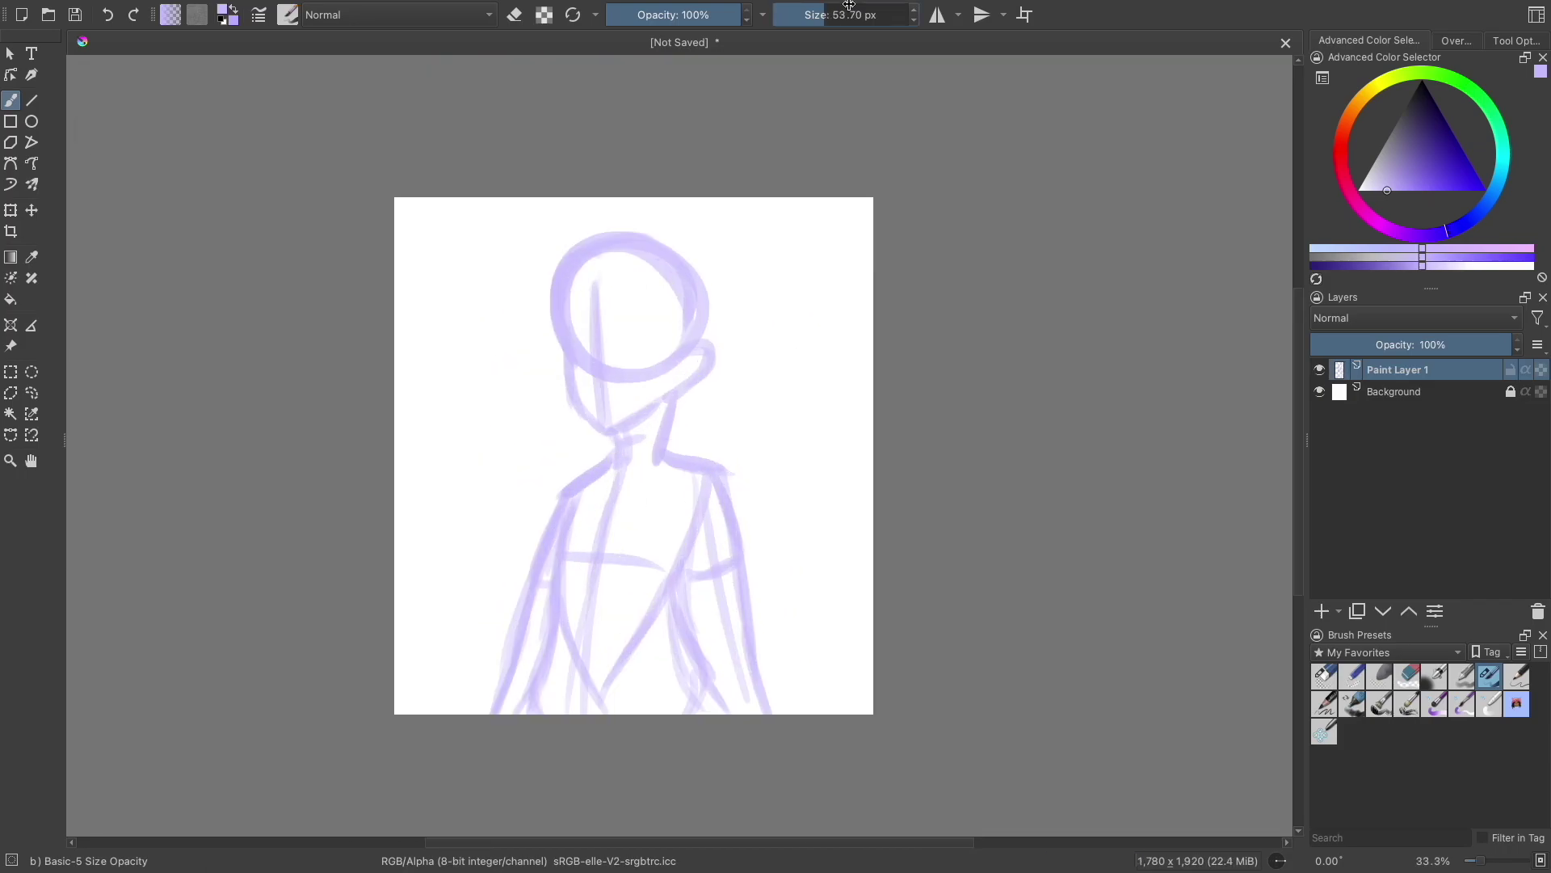
scroll(626, 408, "up", 5)
scroll(626, 408, "down", 4)
key("t")
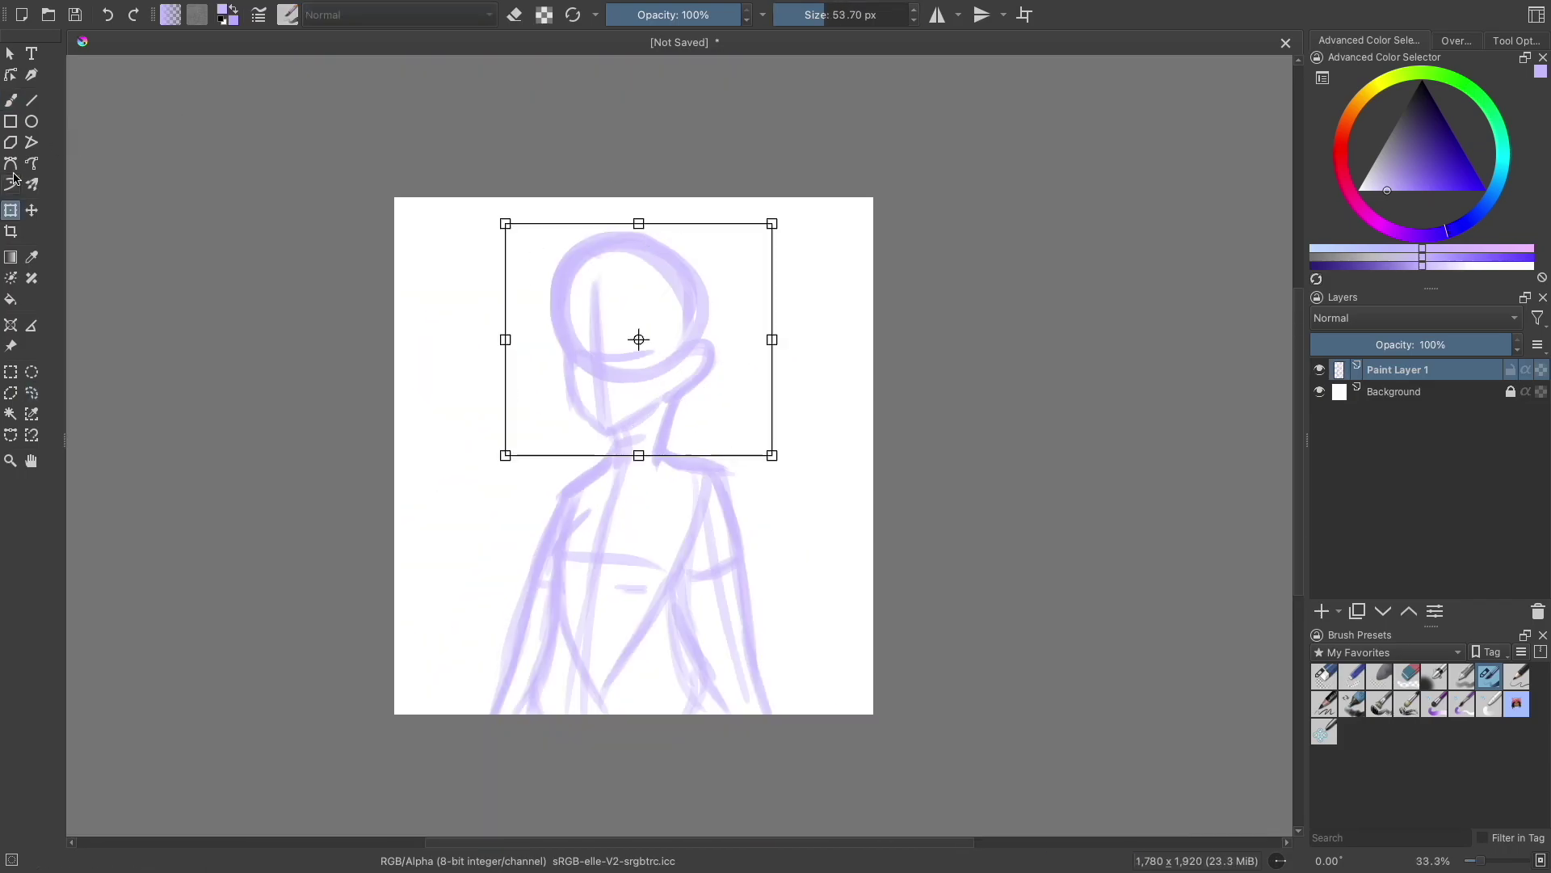
key("Escape")
Step: Draw and redraw the first black hair strokes on the left of the head
key("slash")
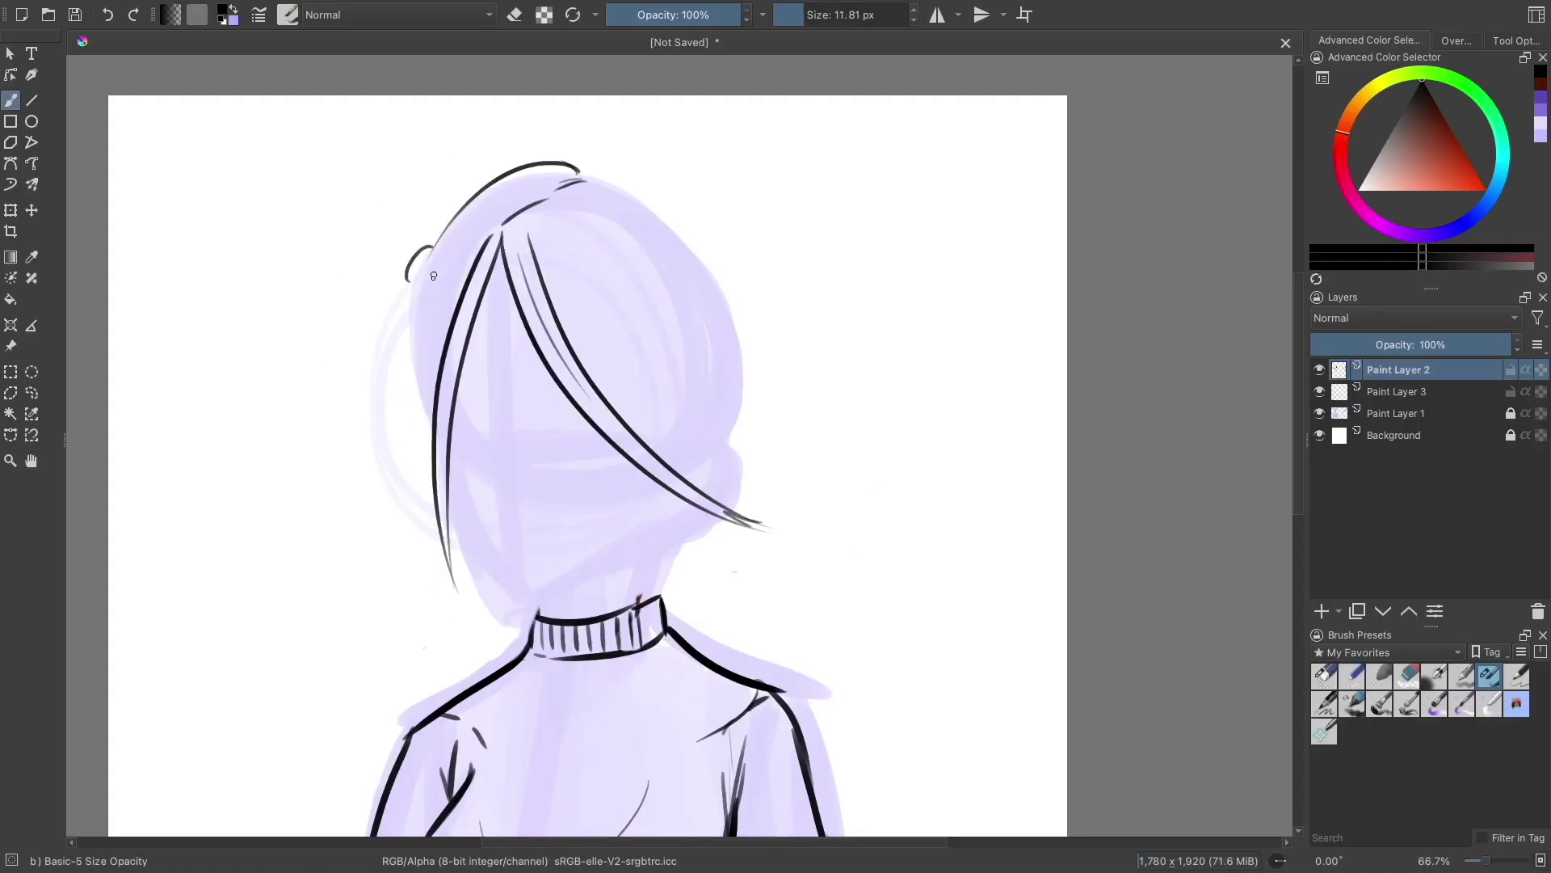
key("ctrl+z")
key("ctrl+z")
key("ctrl+z")
key("ctrl+z")
key("ctrl+z")
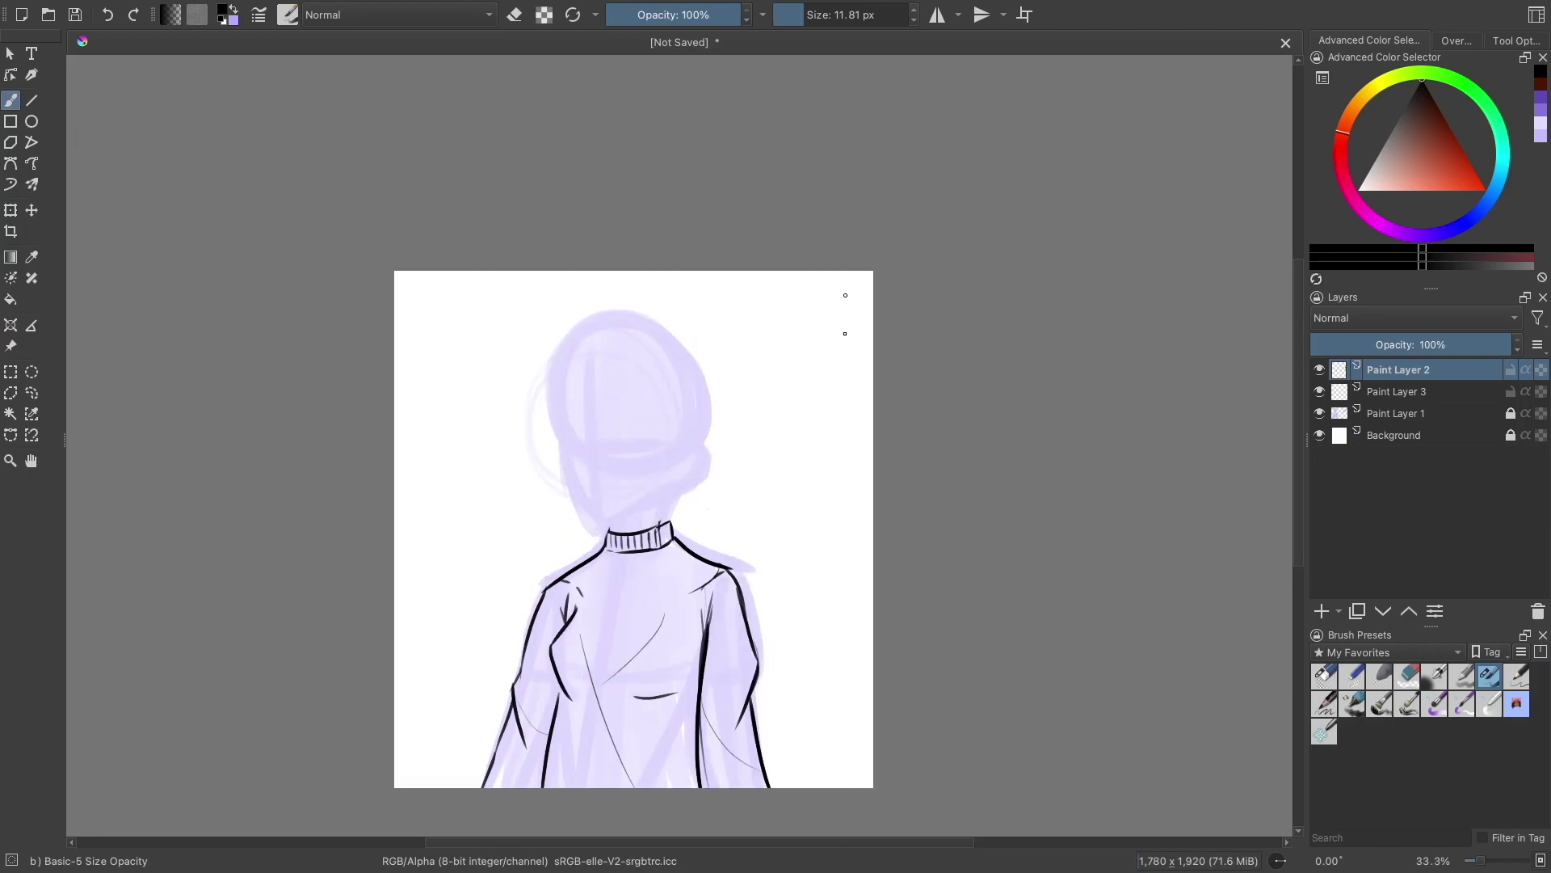
left_click_drag(426, 237, 431, 417)
key("1")
key("ctrl+z")
left_click_drag(346, 87, 252, 362)
key("ctrl+z")
key("ctrl+z")
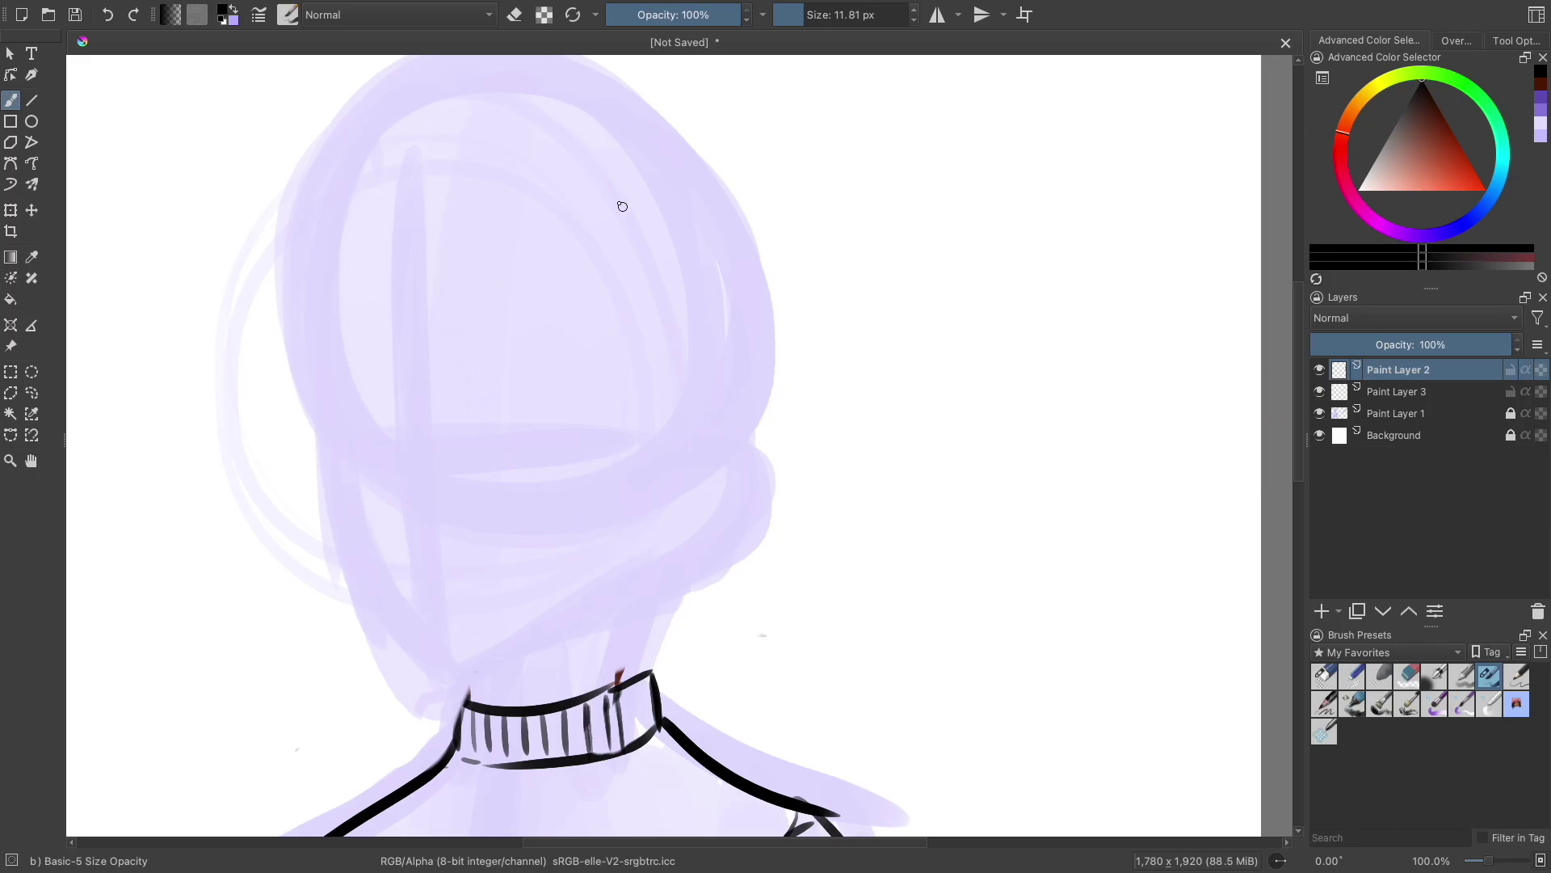
Step: Ink wavy hair strands from the crown down both sides of the head
left_click_drag(364, 139, 353, 558)
key("ctrl+z")
left_click_drag(728, 158, 776, 291)
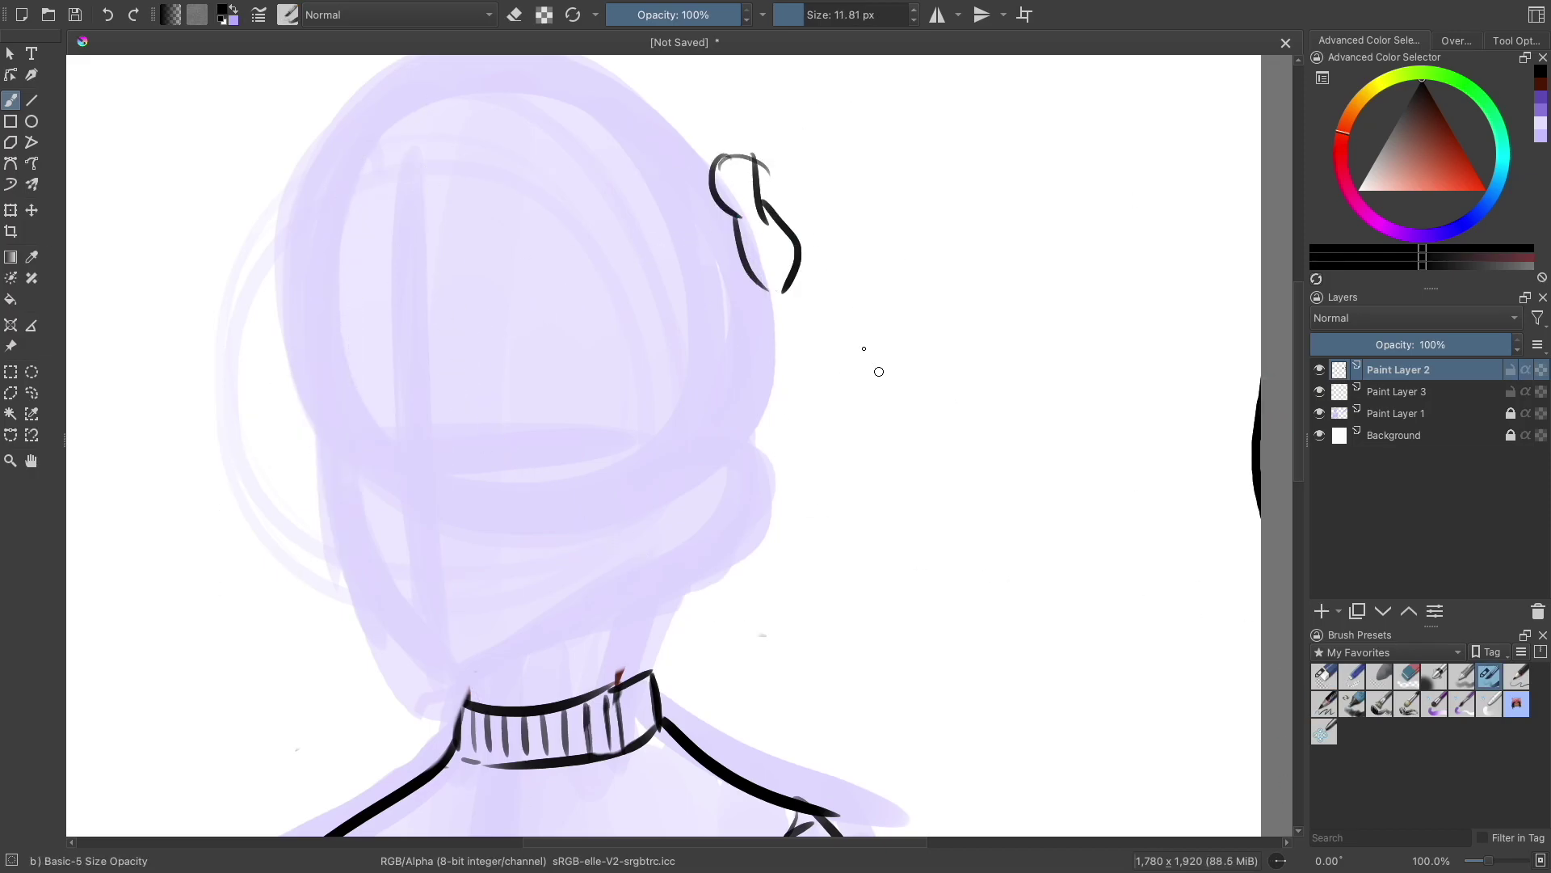
key("minus")
left_click_drag(539, 303, 534, 594)
left_click_drag(613, 370, 703, 433)
left_click_drag(545, 224, 467, 445)
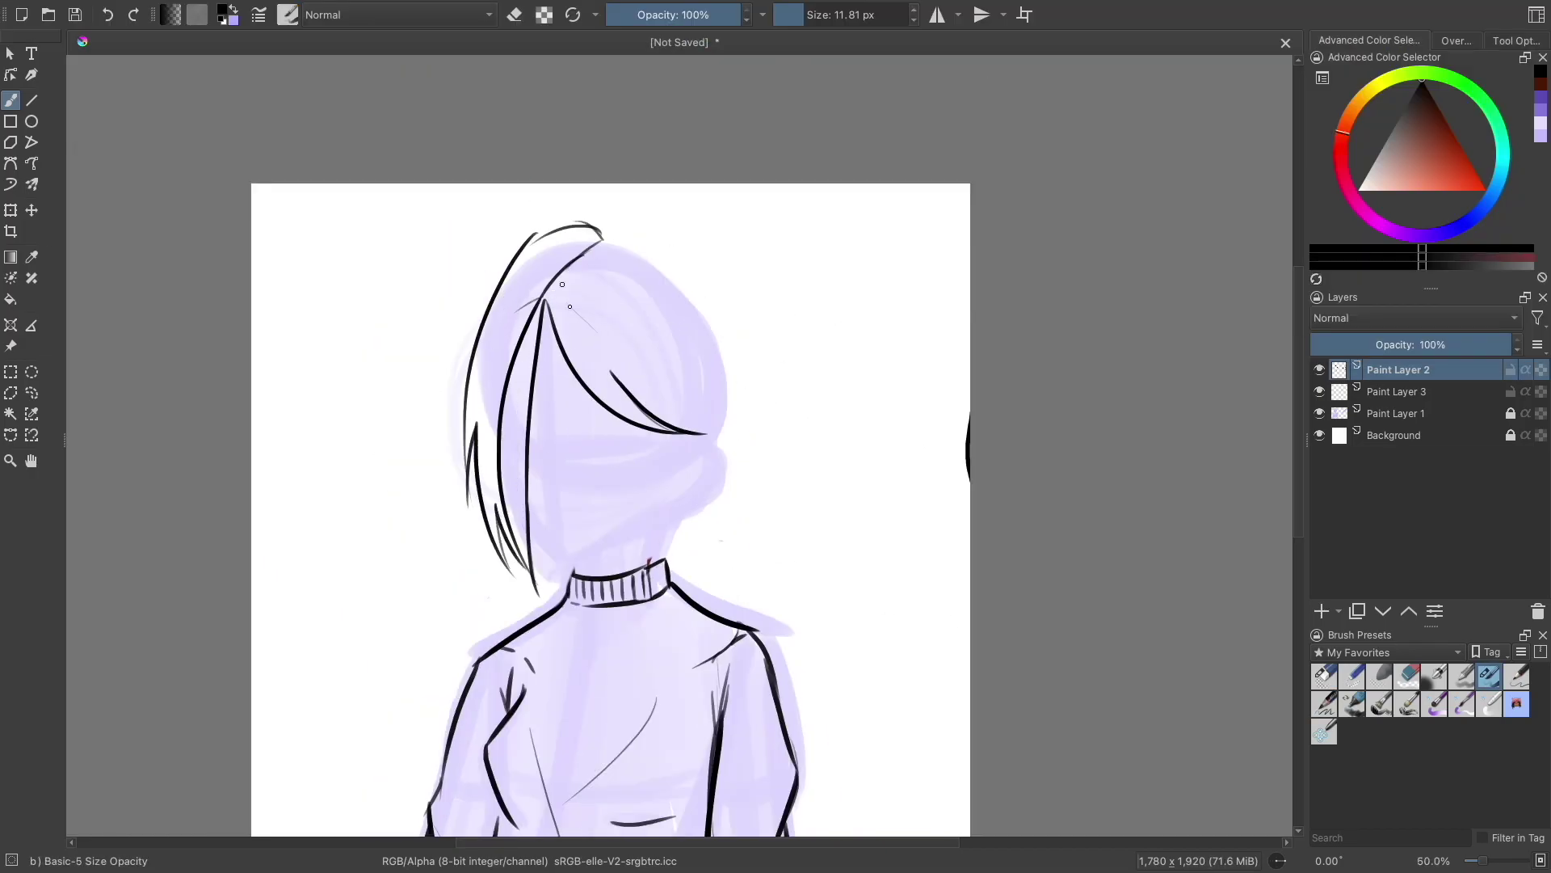
key("ctrl+z")
left_click_drag(523, 364, 559, 440)
left_click_drag(545, 309, 484, 443)
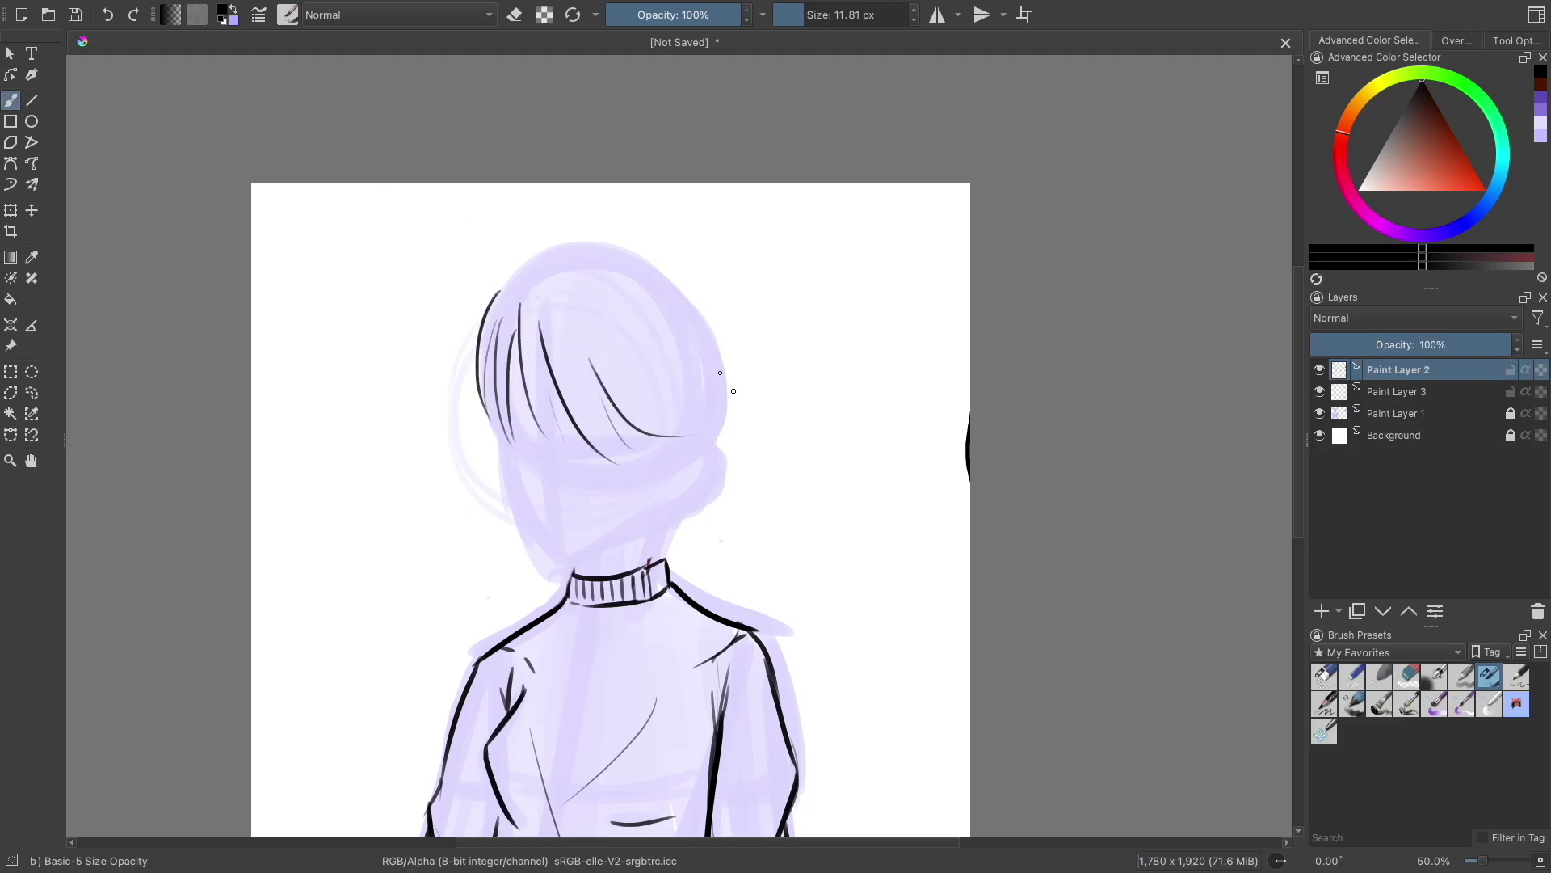
key("ctrl+z")
key("ctrl+z")
mouse_move(543, 296)
left_mouse_down()
mouse_move(514, 580)
mouse_move(713, 482)
left_mouse_up()
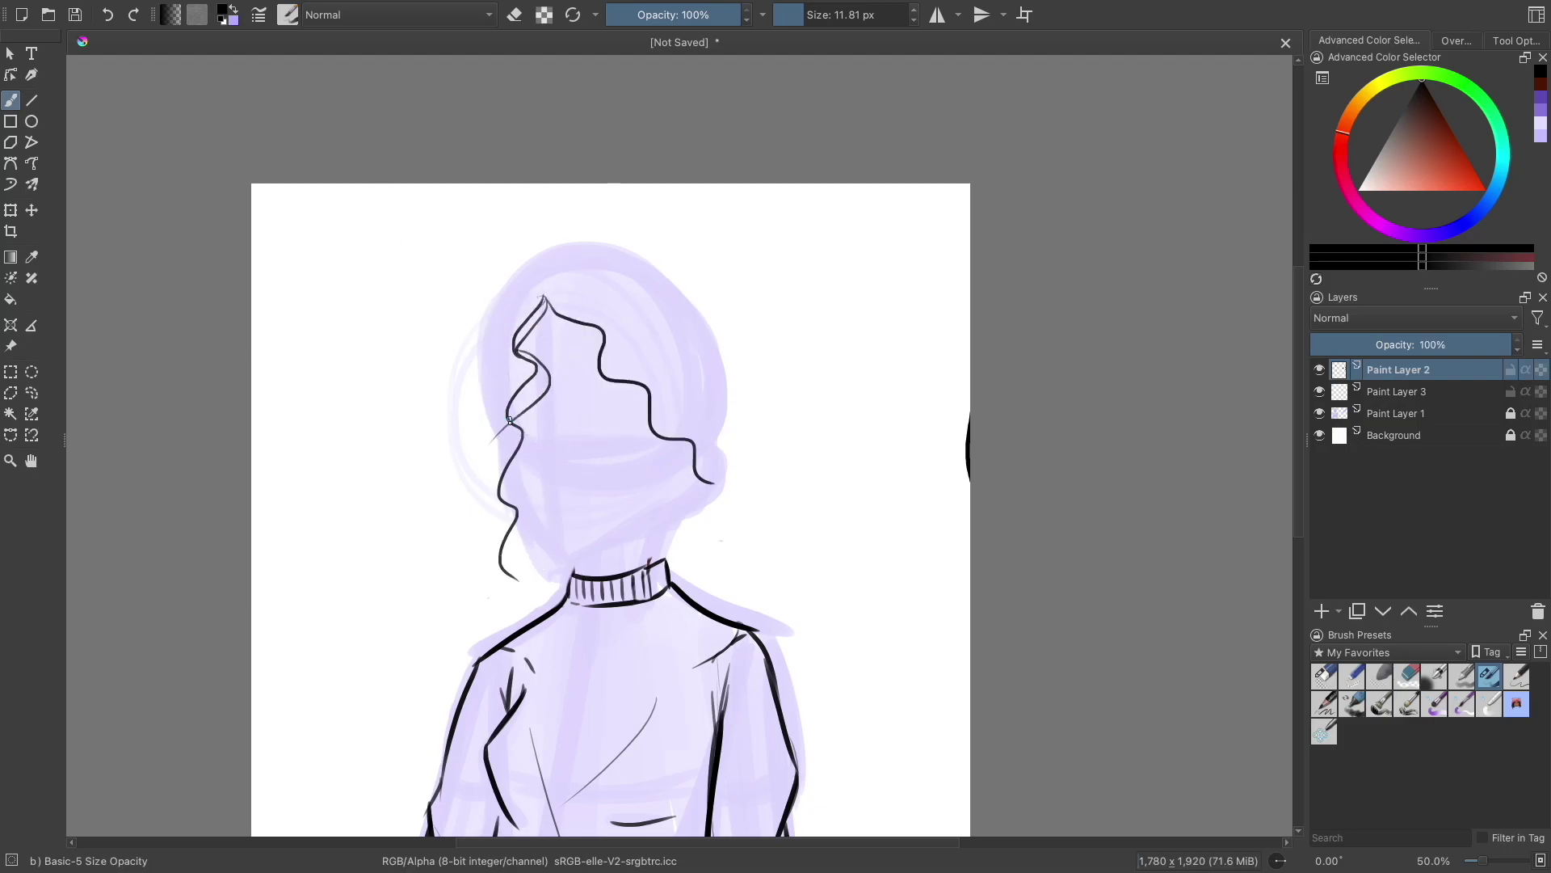
Step: Lasso, copy and paste the left and right wavy strands, moving the right copy down-left
key("1")
mouse_move(345, 170)
left_mouse_down()
mouse_move(416, 454)
mouse_move(544, 348)
left_mouse_up()
key("ctrl+c")
key("ctrl+v")
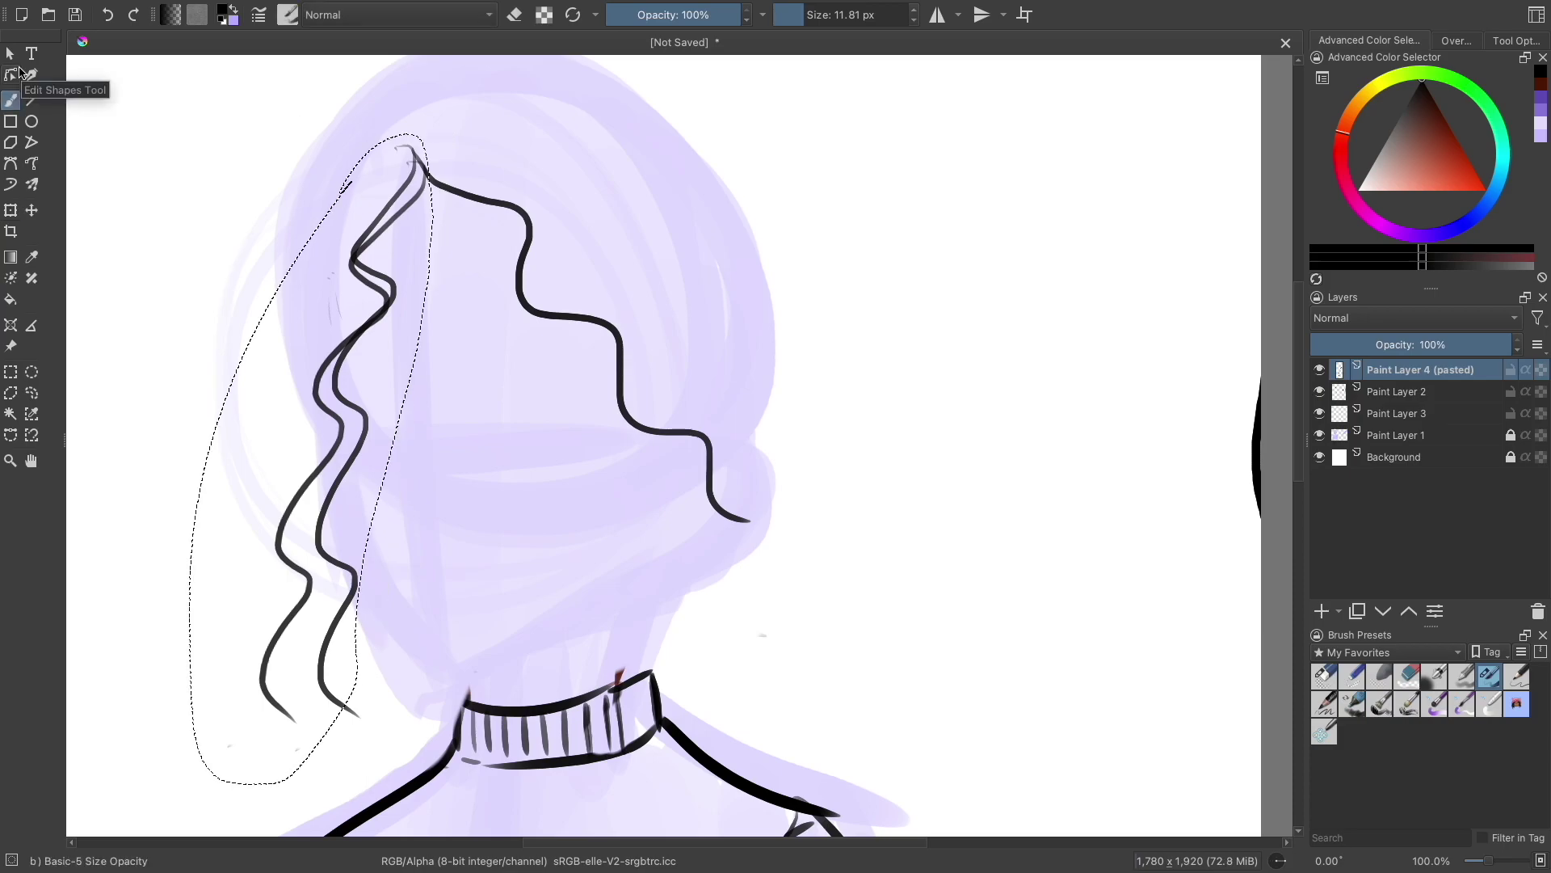
key("ctrl+shift+a")
key("2")
key("1")
left_click_drag(416, 150, 775, 432)
key("ctrl+c")
key("ctrl+v")
key("ctrl+t")
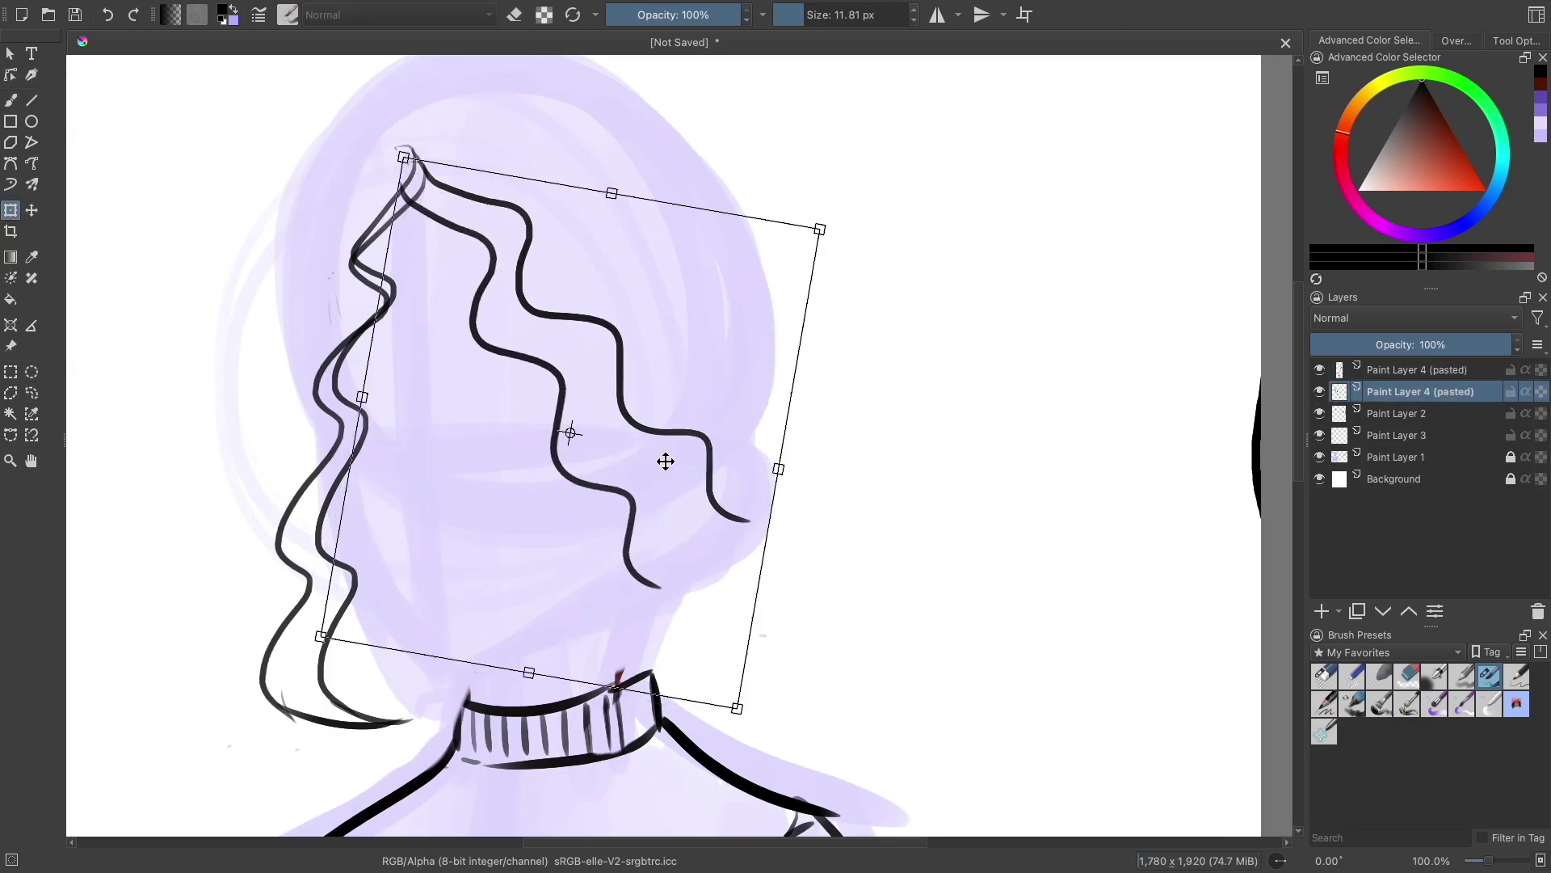
mouse_move(665, 461)
left_mouse_down()
mouse_move(680, 494)
mouse_move(756, 449)
left_mouse_up()
key("b")
Step: Merge the hair layers together and add a long hair arc on the left
key("ctrl+e")
key("2")
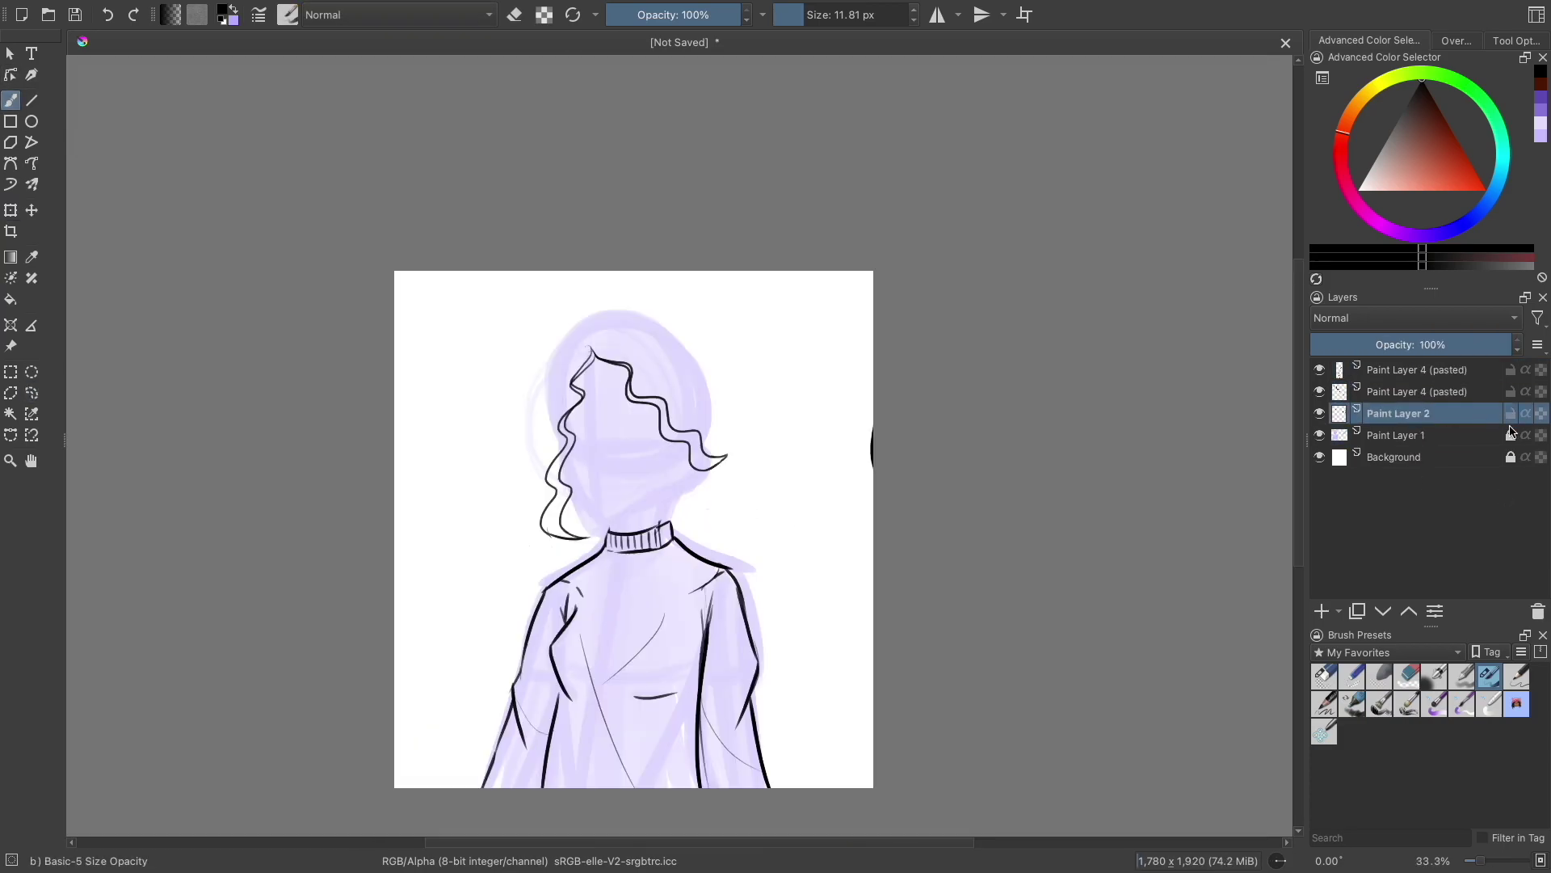
right_click(1354, 373)
left_click(1422, 544)
key("1")
left_click_drag(518, 170, 385, 401)
Step: Draw the left and right hair outlines down to the shoulders, plus jaw and chin lines
key("2")
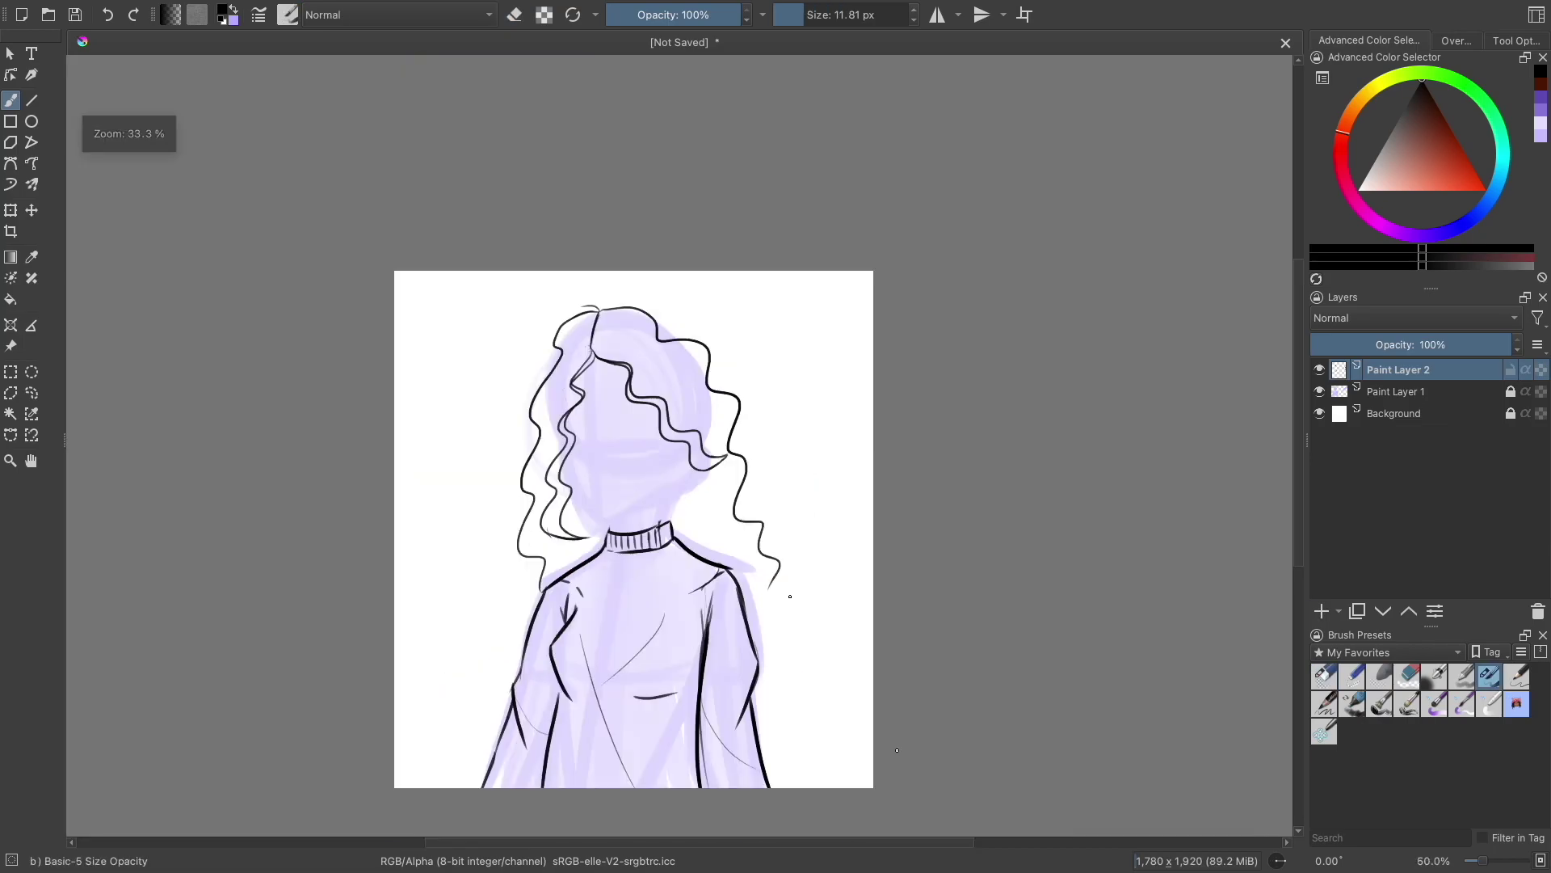
key("1")
left_click_drag(405, 328, 515, 662)
left_click_drag(555, 149, 735, 442)
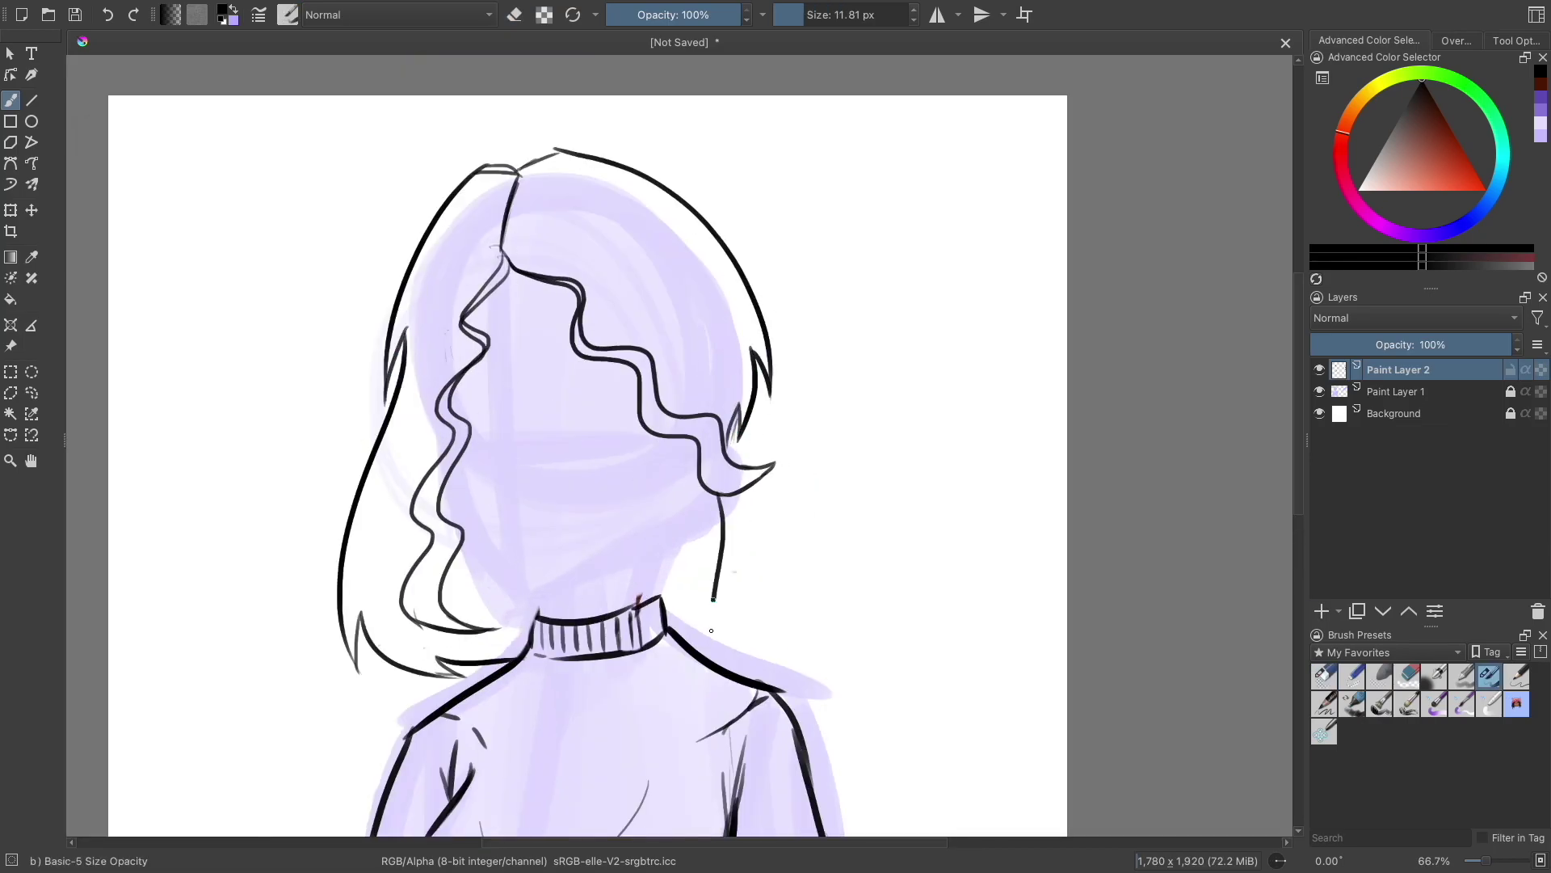
key("ctrl+z")
left_click_drag(757, 354, 764, 459)
left_click_drag(727, 490, 742, 636)
Step: Redraw the jaw line, add an earring, and shrink the brush for details
key("1")
left_click_drag(339, 484, 606, 606)
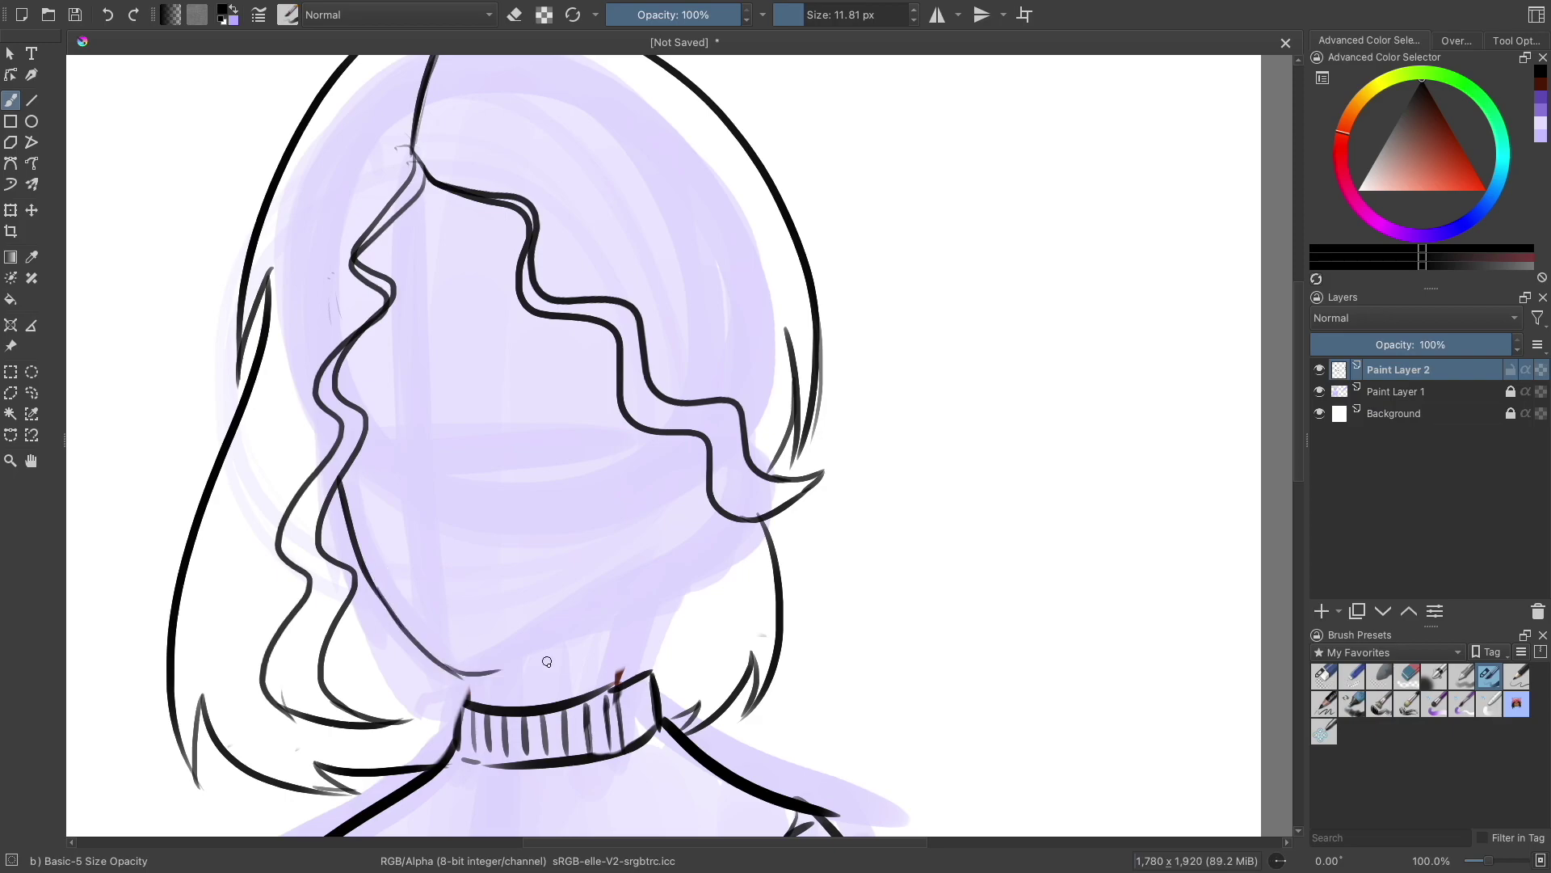
left_click_drag(746, 524, 630, 661)
left_click_drag(675, 567, 686, 585)
key("2")
key("1")
left_click_drag(488, 424, 484, 471)
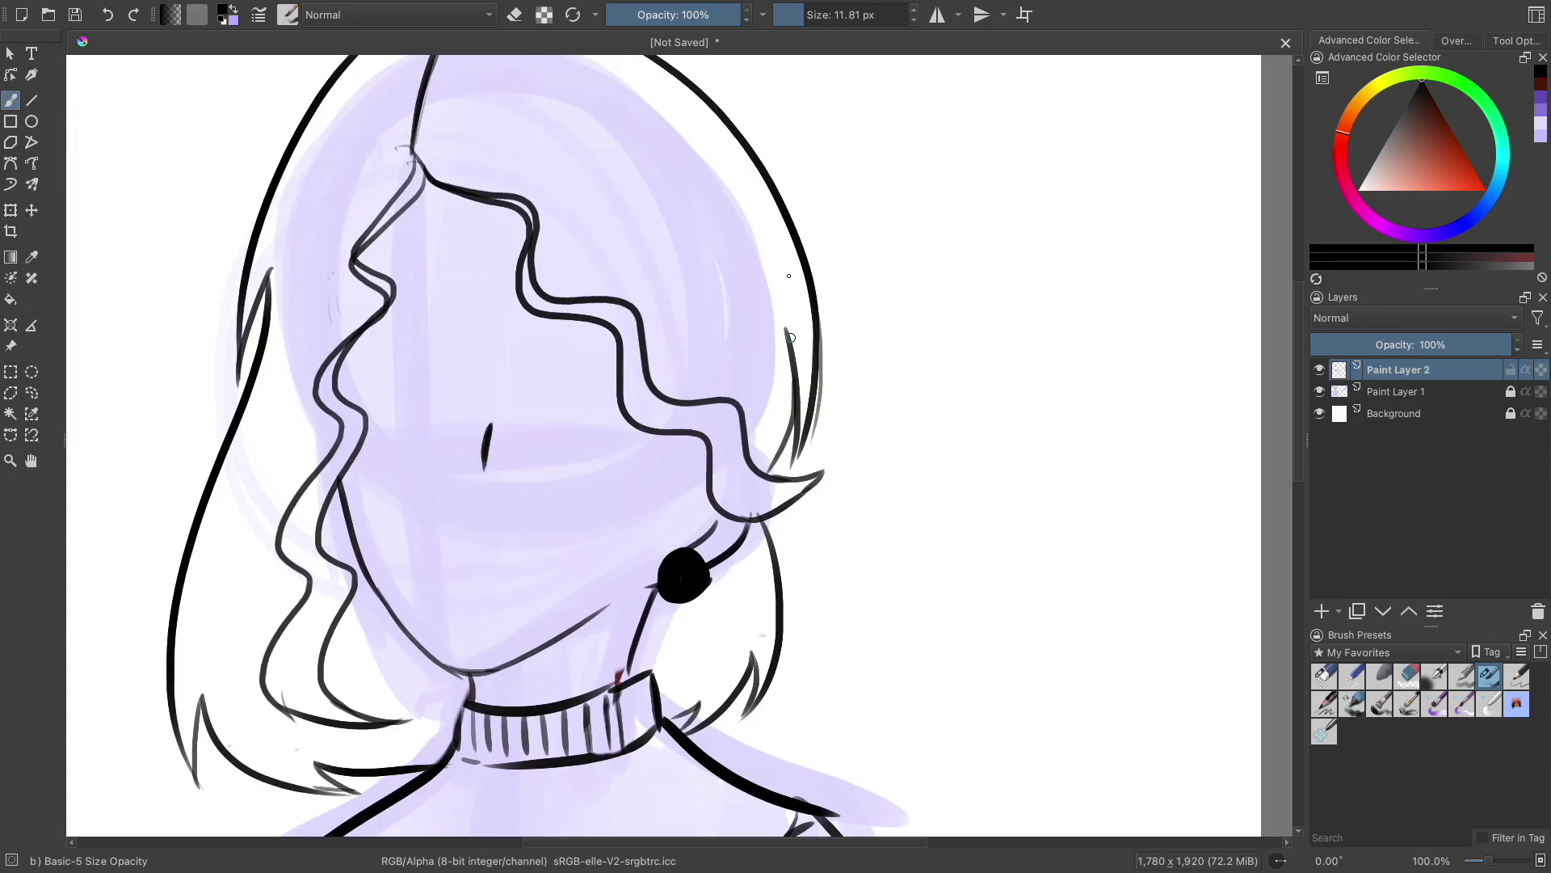
key("ctrl+z")
key("bracketleft")
key("bracketleft")
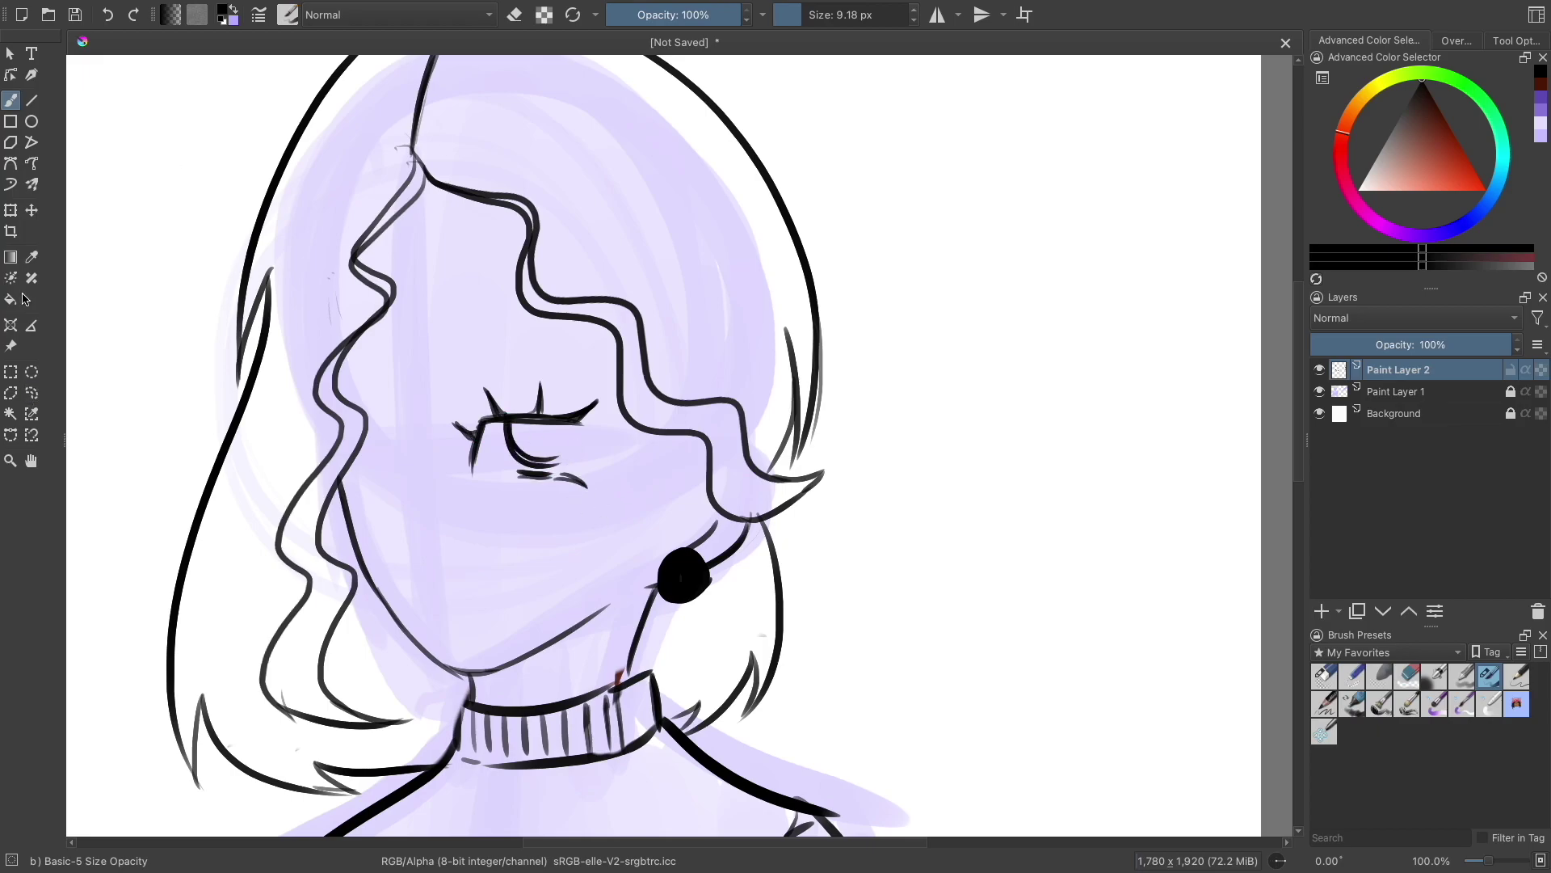
Step: Draw a closed lashed eye, then copy, paste and mirror it horizontally
key("t")
left_click_drag(533, 431, 552, 421)
left_click_drag(390, 423, 392, 463)
key("minus")
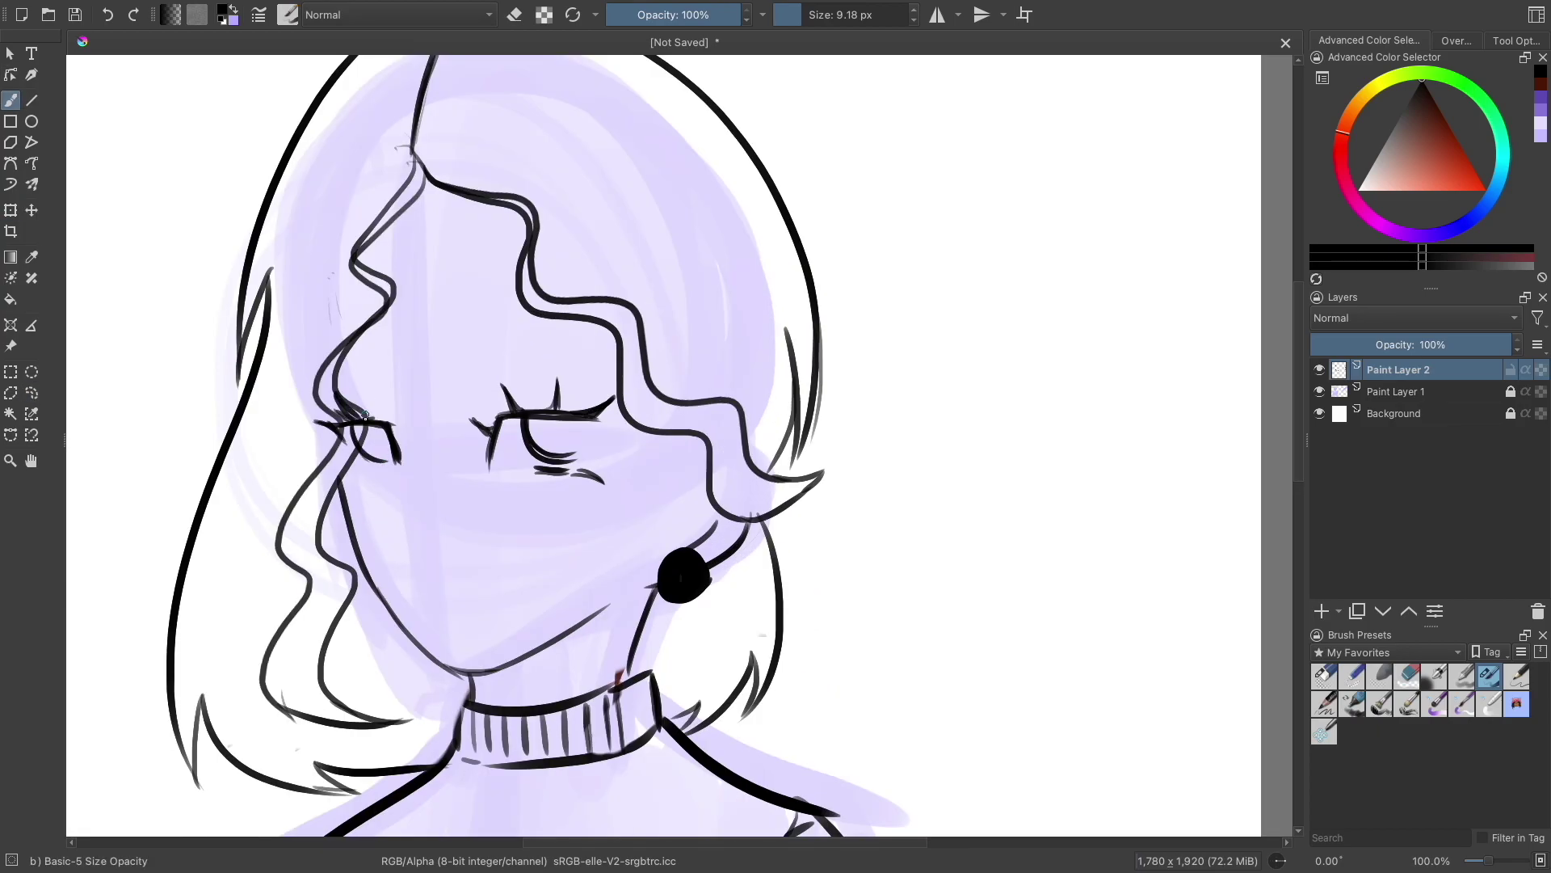
key("e")
key("minus")
left_click_drag(572, 395, 645, 443)
key("ctrl+c")
key("ctrl+v")
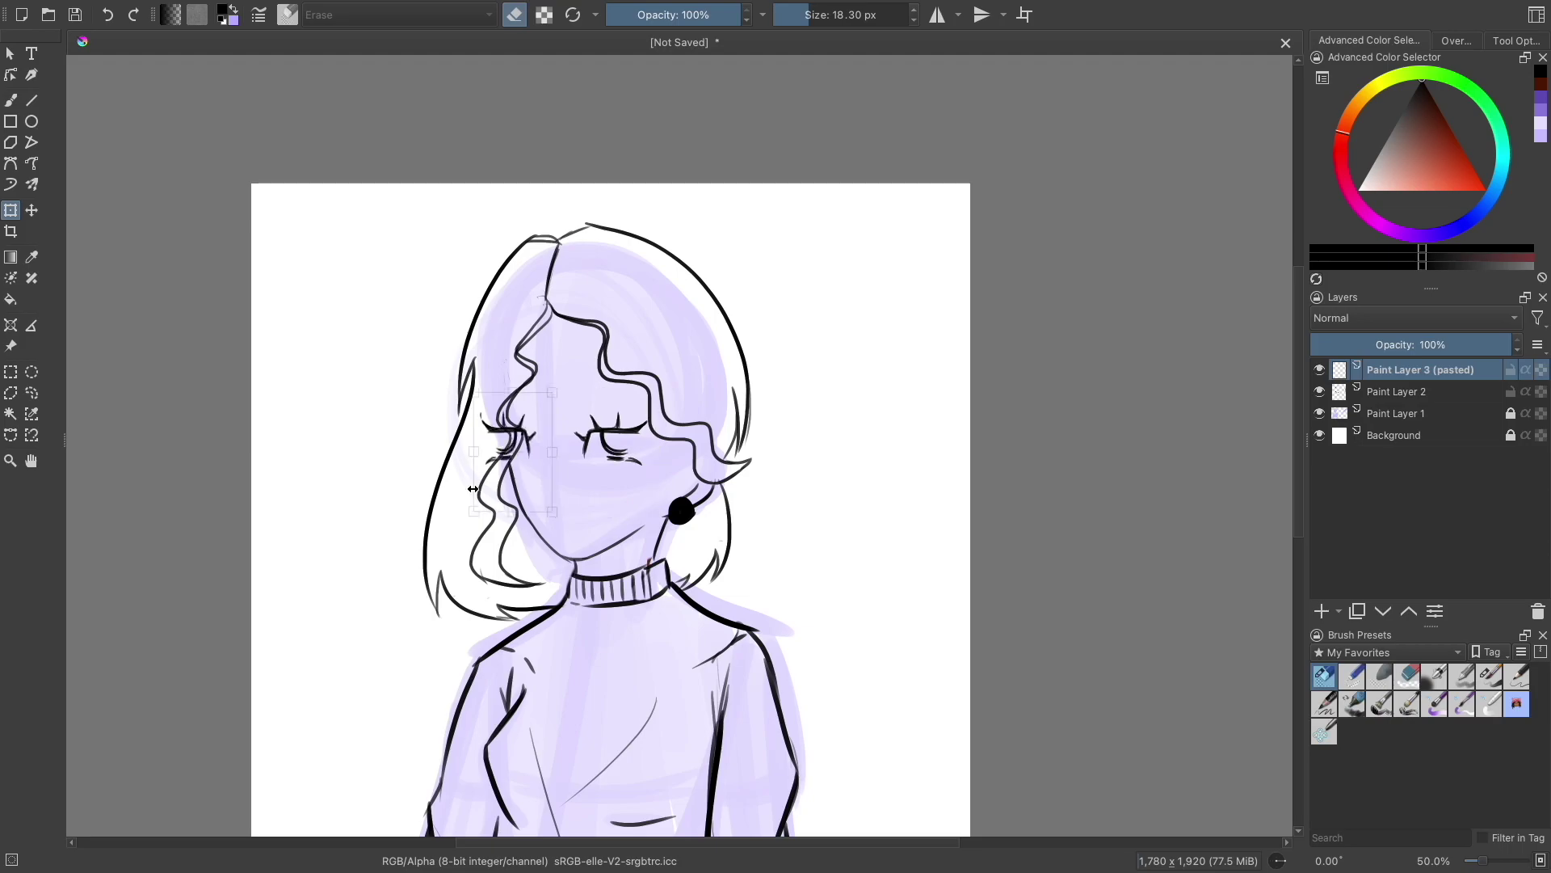
key("ctrl+t")
key("Return")
key("b")
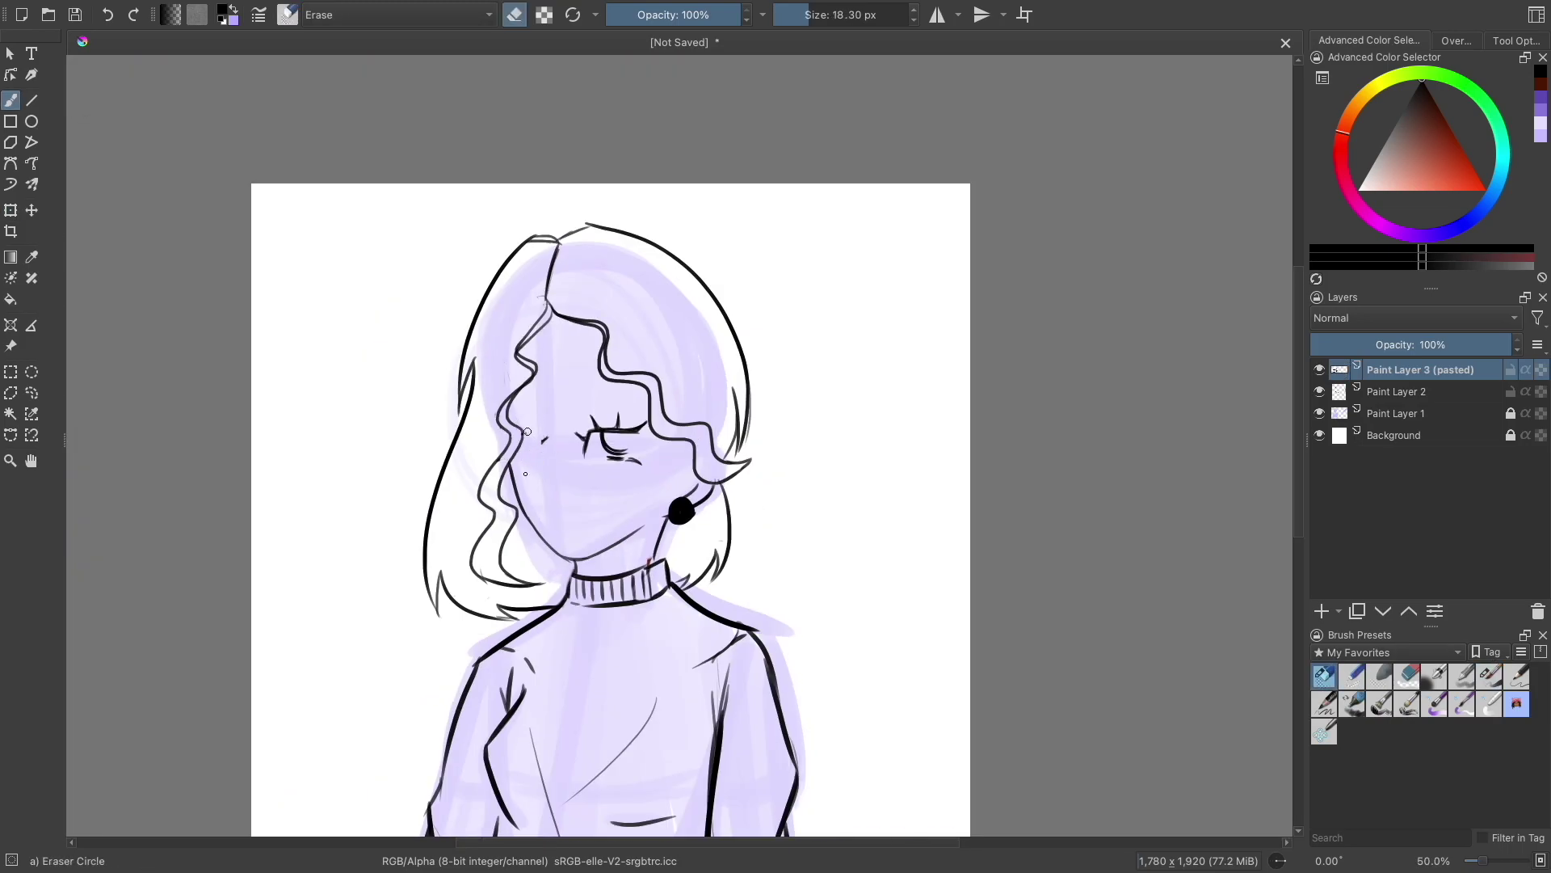
Step: Add both eyebrows, a lower lash line and a small cheek mark
key("plus")
key("Page_Down")
key("plus")
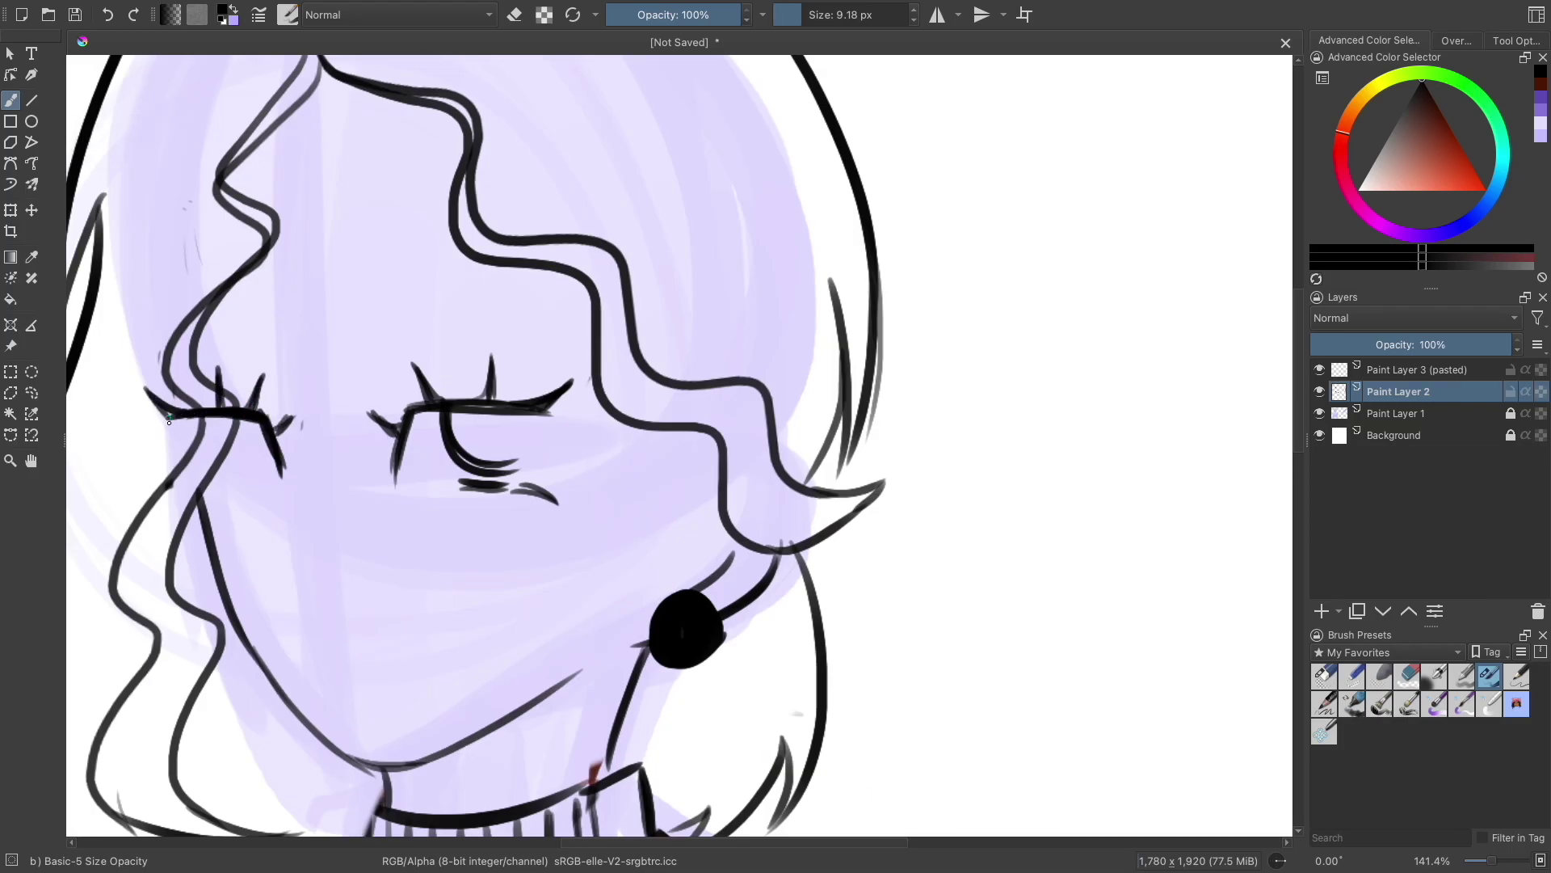
mouse_move(196, 510)
left_mouse_down()
mouse_move(269, 480)
mouse_move(327, 560)
left_mouse_up()
left_click_drag(165, 299, 276, 295)
left_click_drag(432, 286, 558, 283)
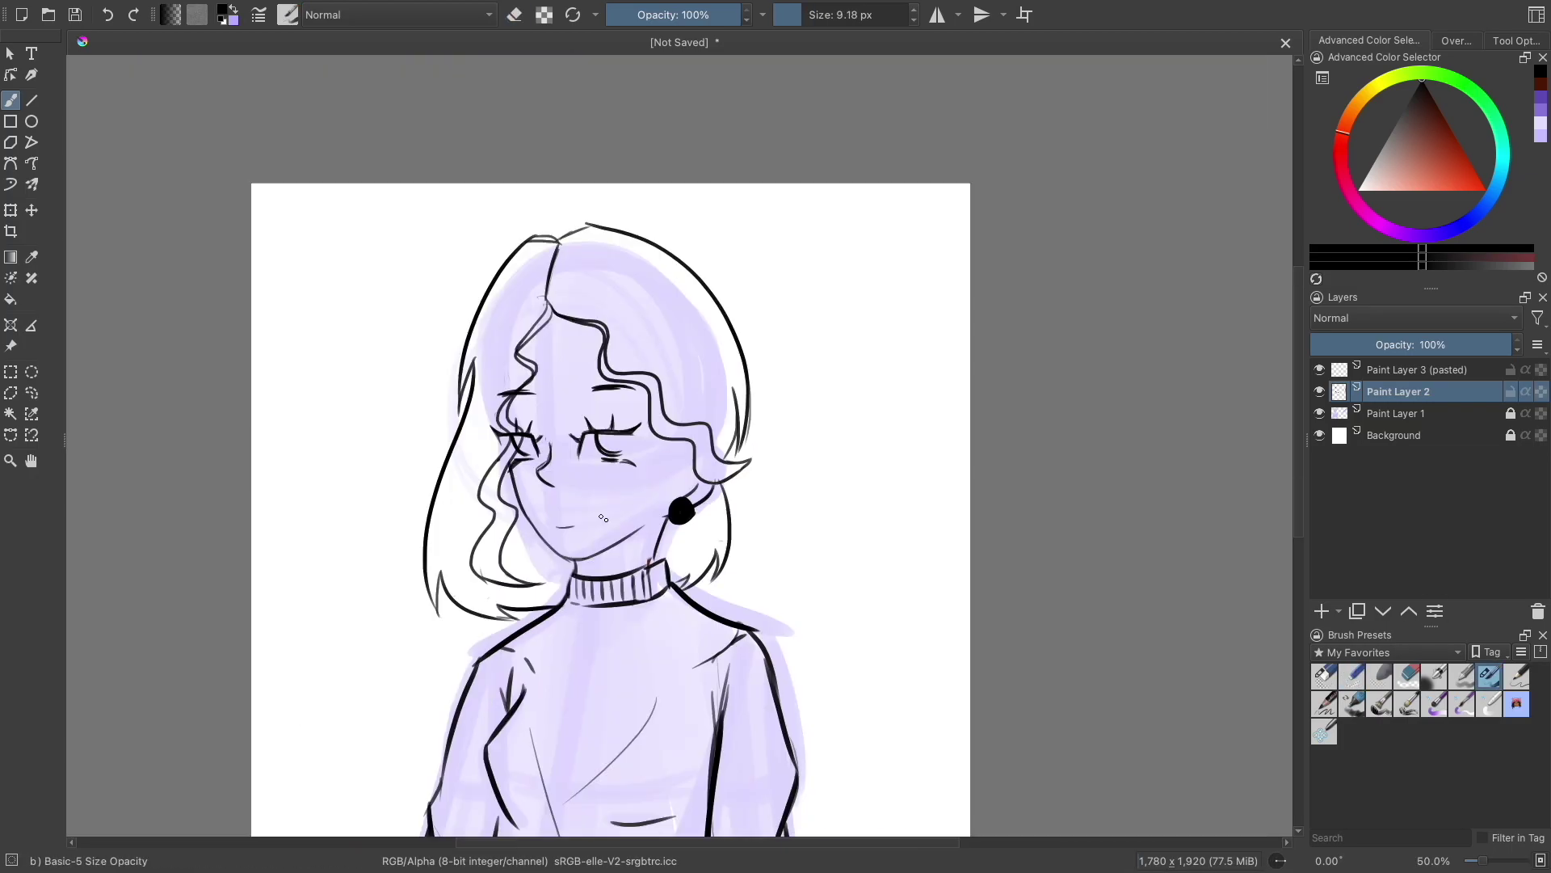
left_click_drag(288, 650, 408, 655)
key("bracketleft")
Step: Lasso and adjust the mouth, removing the unwanted tear strokes
left_click(31, 392)
left_click_drag(303, 582, 303, 585)
key("1")
key("ctrl+t")
key("ctrl+z")
key("minus")
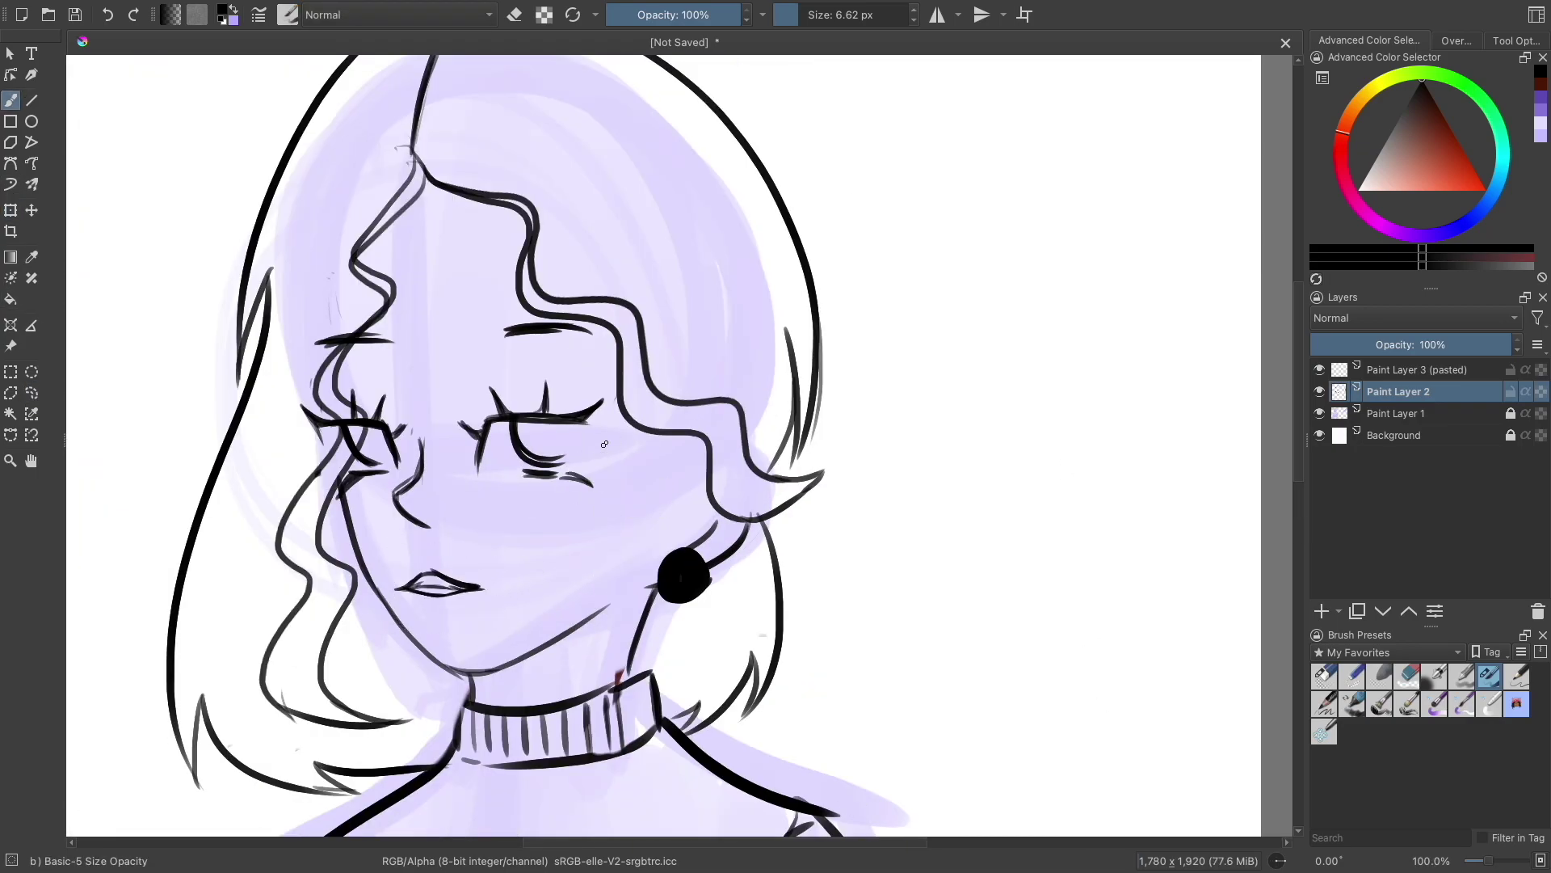
key("minus")
key("plus")
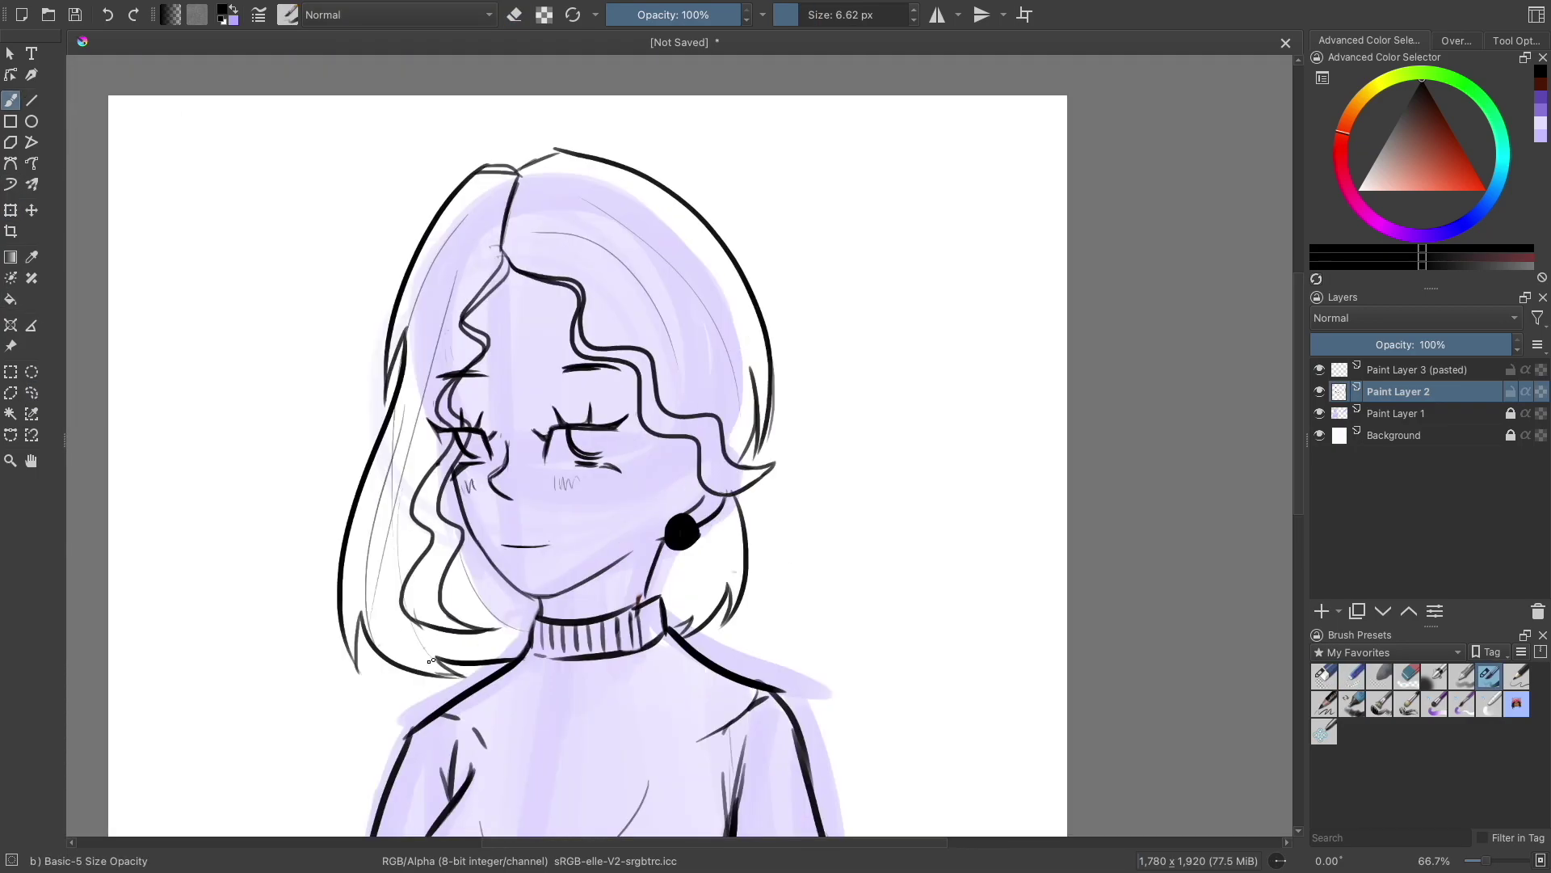
key("minus")
key("minus")
Step: Hide the lavender sketch layer and merge the mirrored eye into the line layer
left_click(1320, 412)
right_click(1406, 369)
left_click(1412, 534)
left_click(1392, 191)
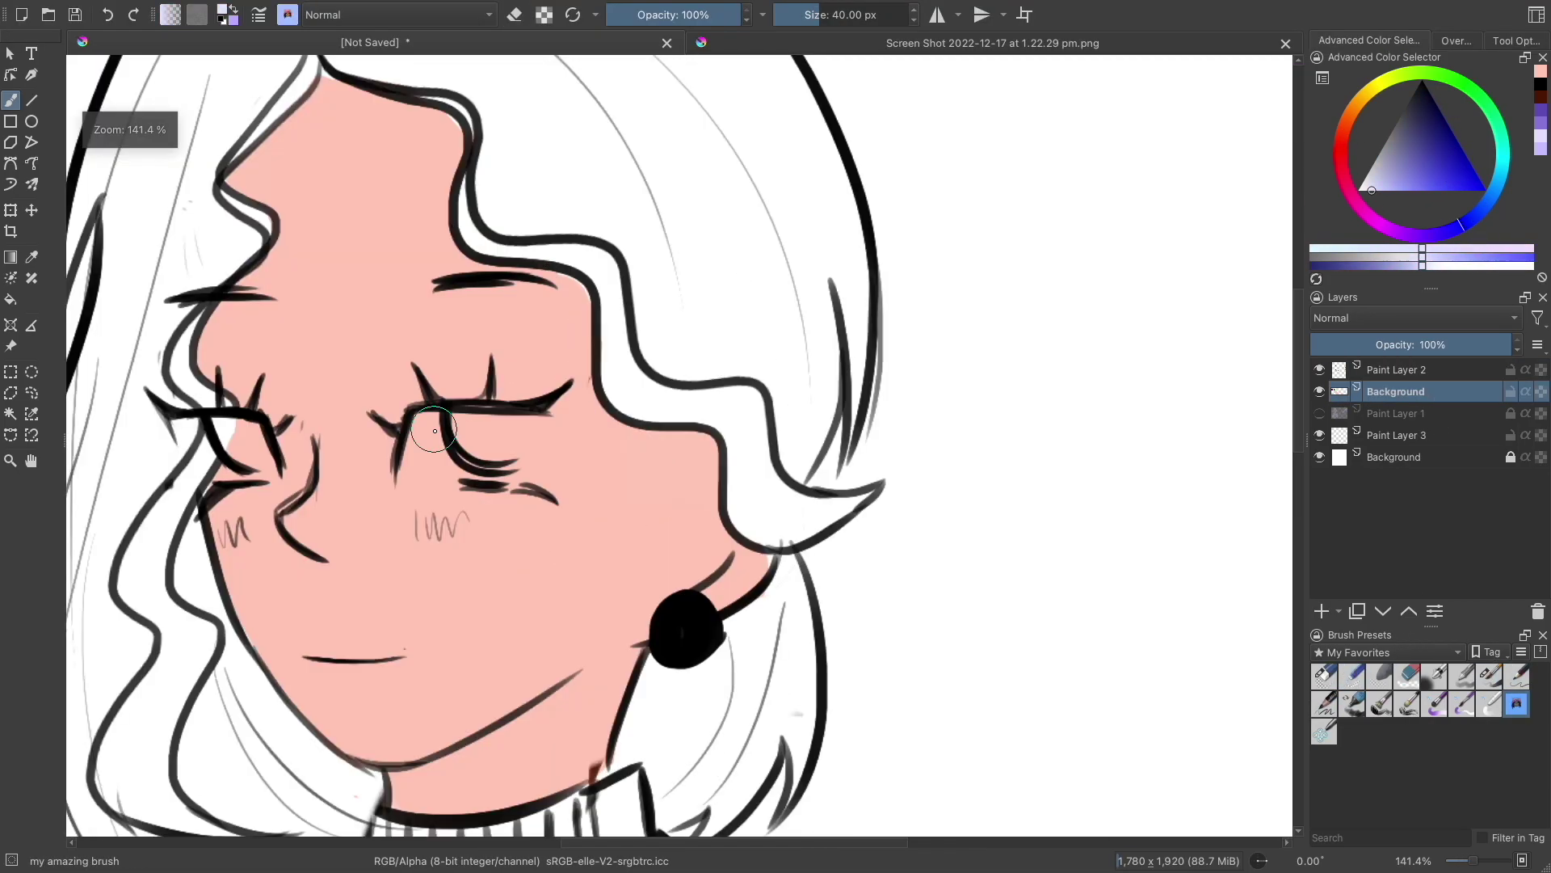
Step: Paint lavender eye whites, beige hair highlights and brown hair, tidying edges with the eraser
left_click_drag(401, 425, 557, 492)
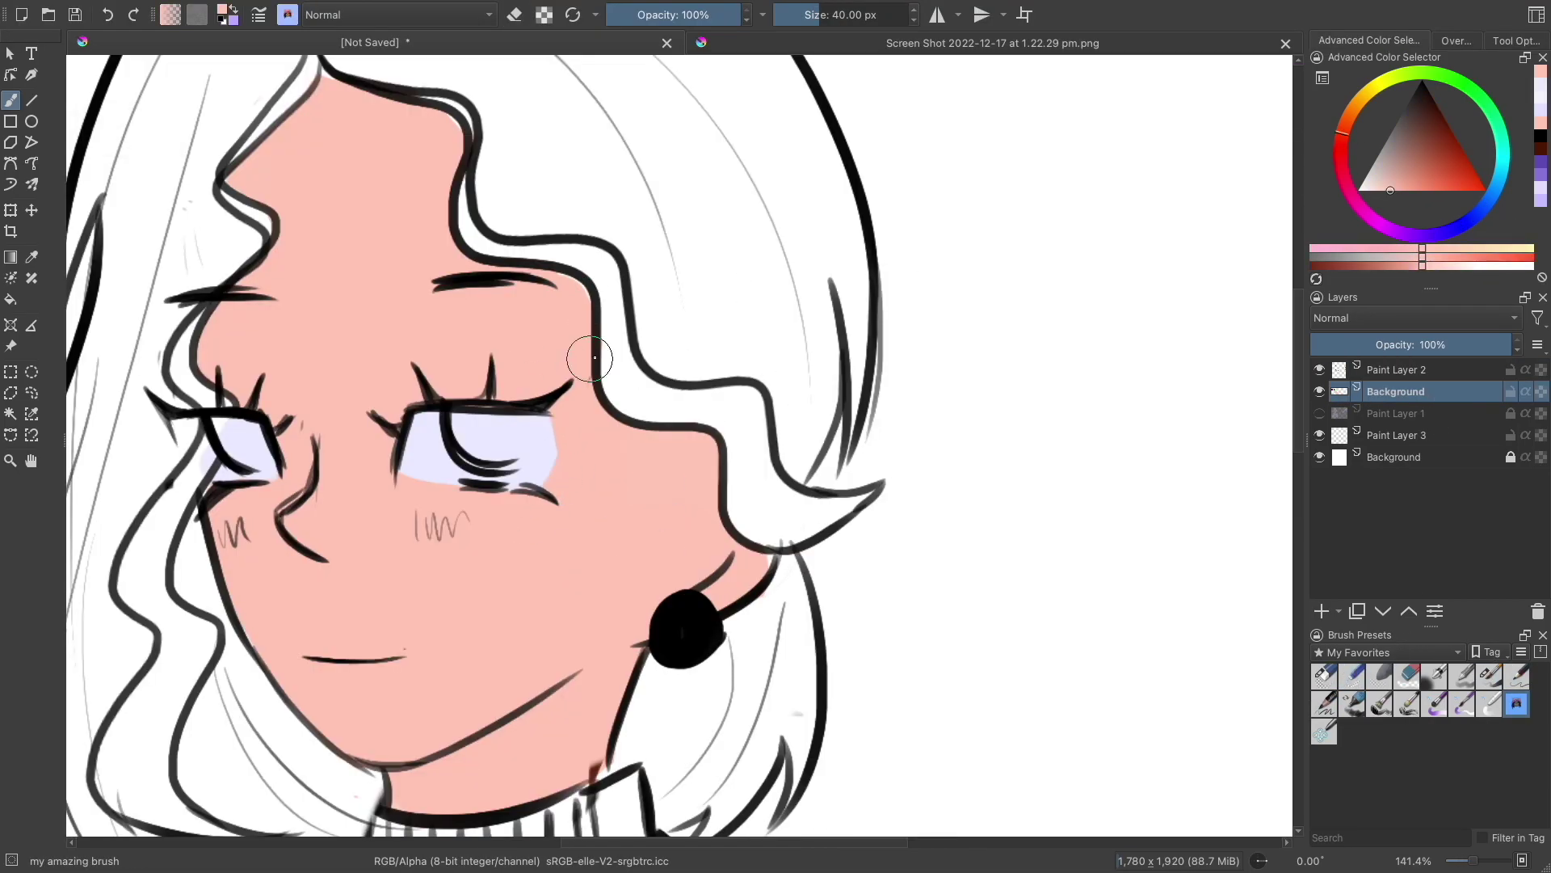
key("Insert")
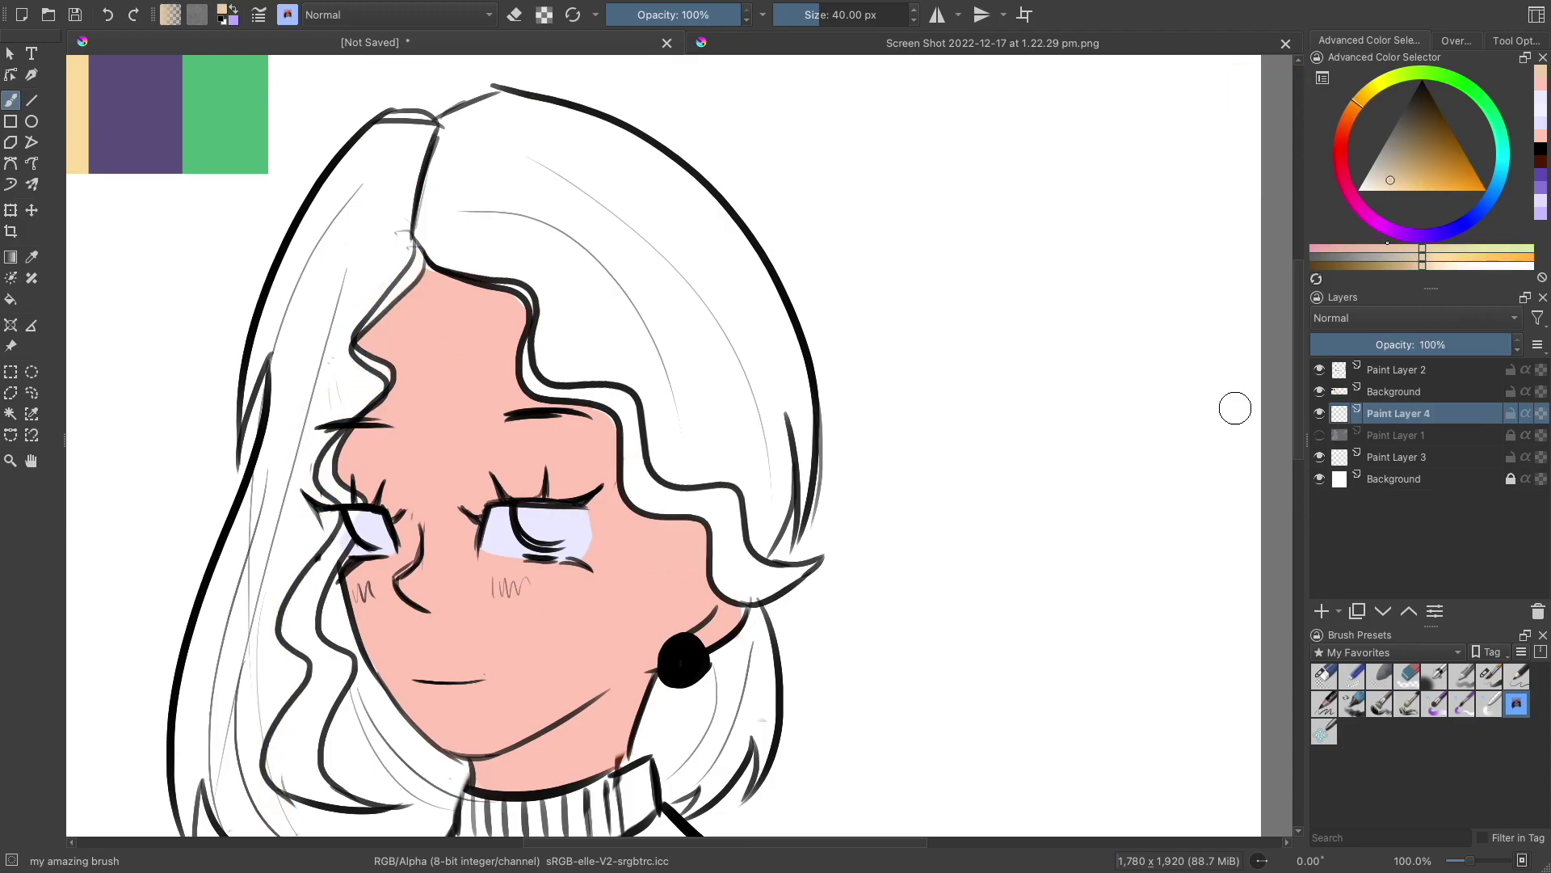
mouse_move(418, 248)
left_mouse_down()
mouse_move(327, 491)
mouse_move(291, 697)
mouse_move(344, 705)
left_mouse_up()
key("e")
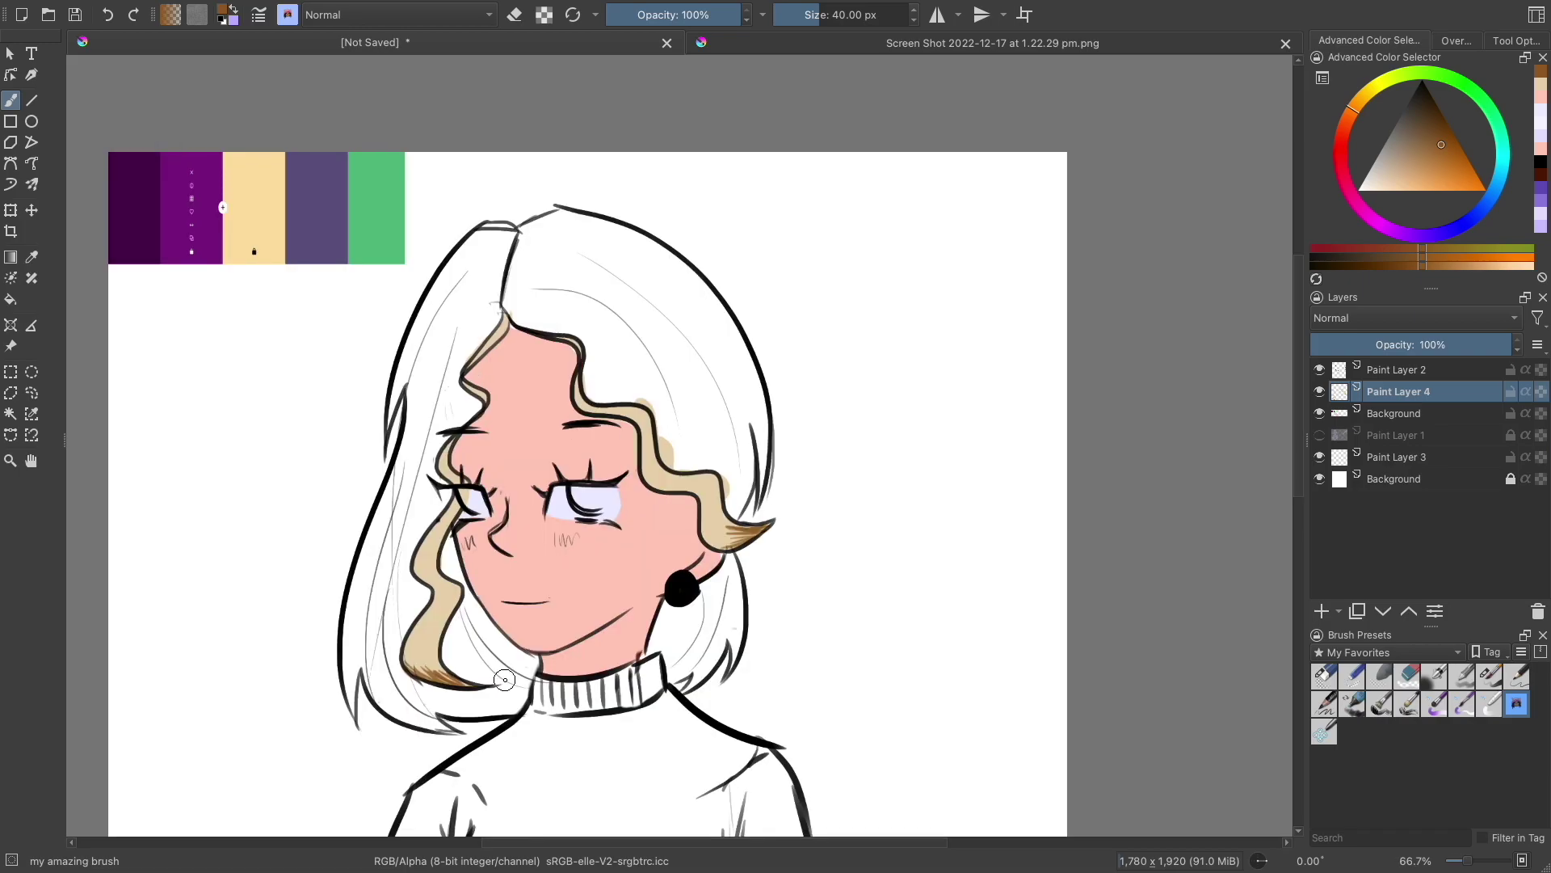
mouse_move(692, 408)
left_mouse_down()
mouse_move(728, 339)
mouse_move(630, 279)
mouse_move(513, 304)
mouse_move(363, 679)
mouse_move(406, 673)
left_mouse_up()
key("1")
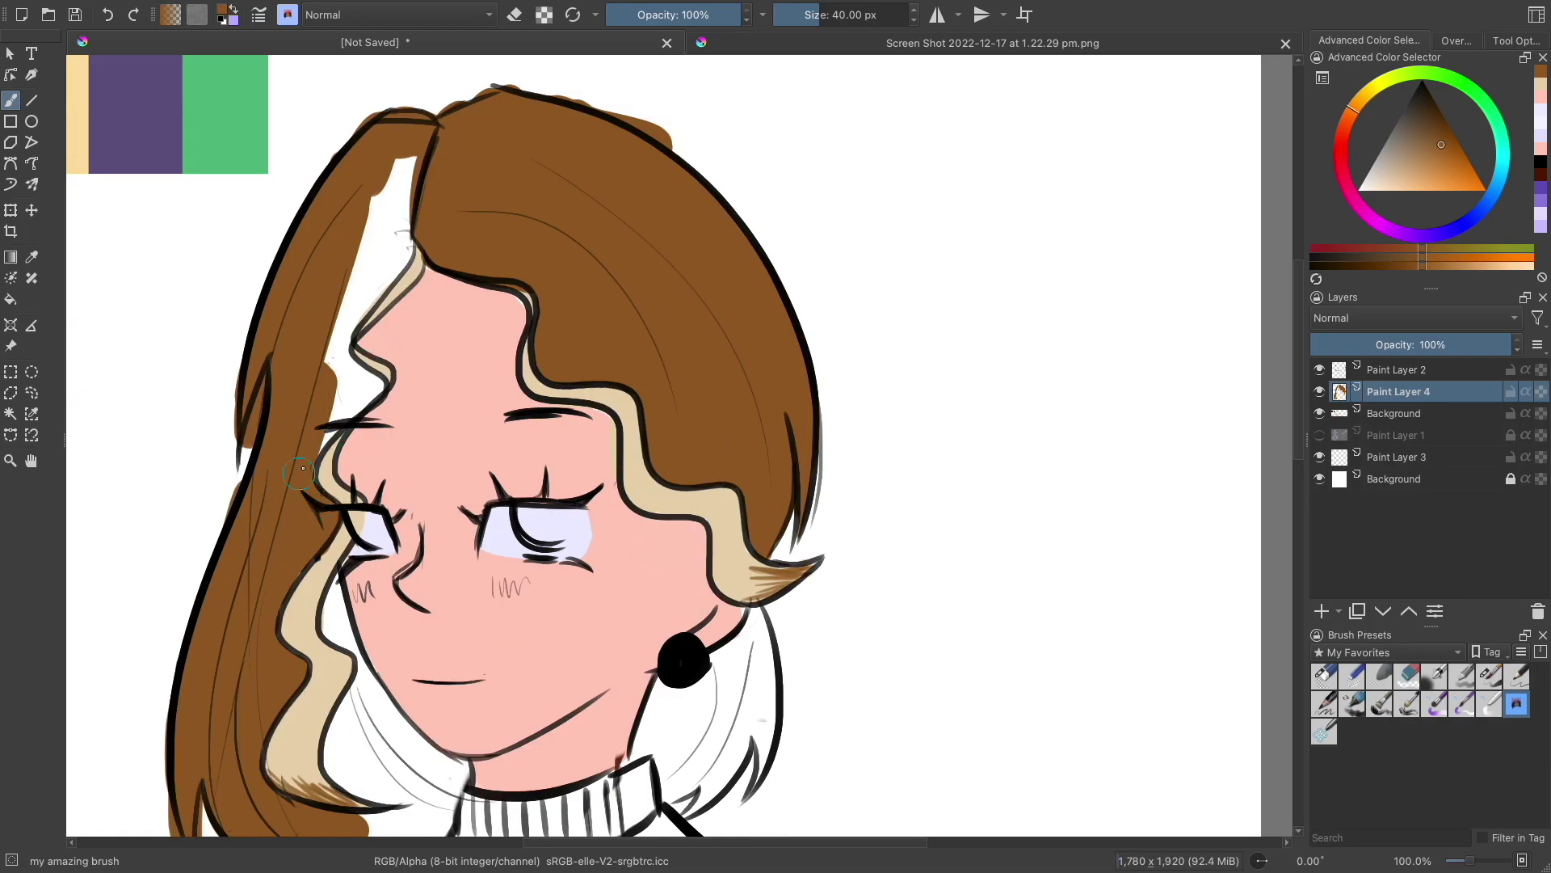
left_click_drag(345, 400, 394, 170)
scroll(683, 661, "down", 1)
key("ctrl+[")
scroll(675, 535, "down", 2)
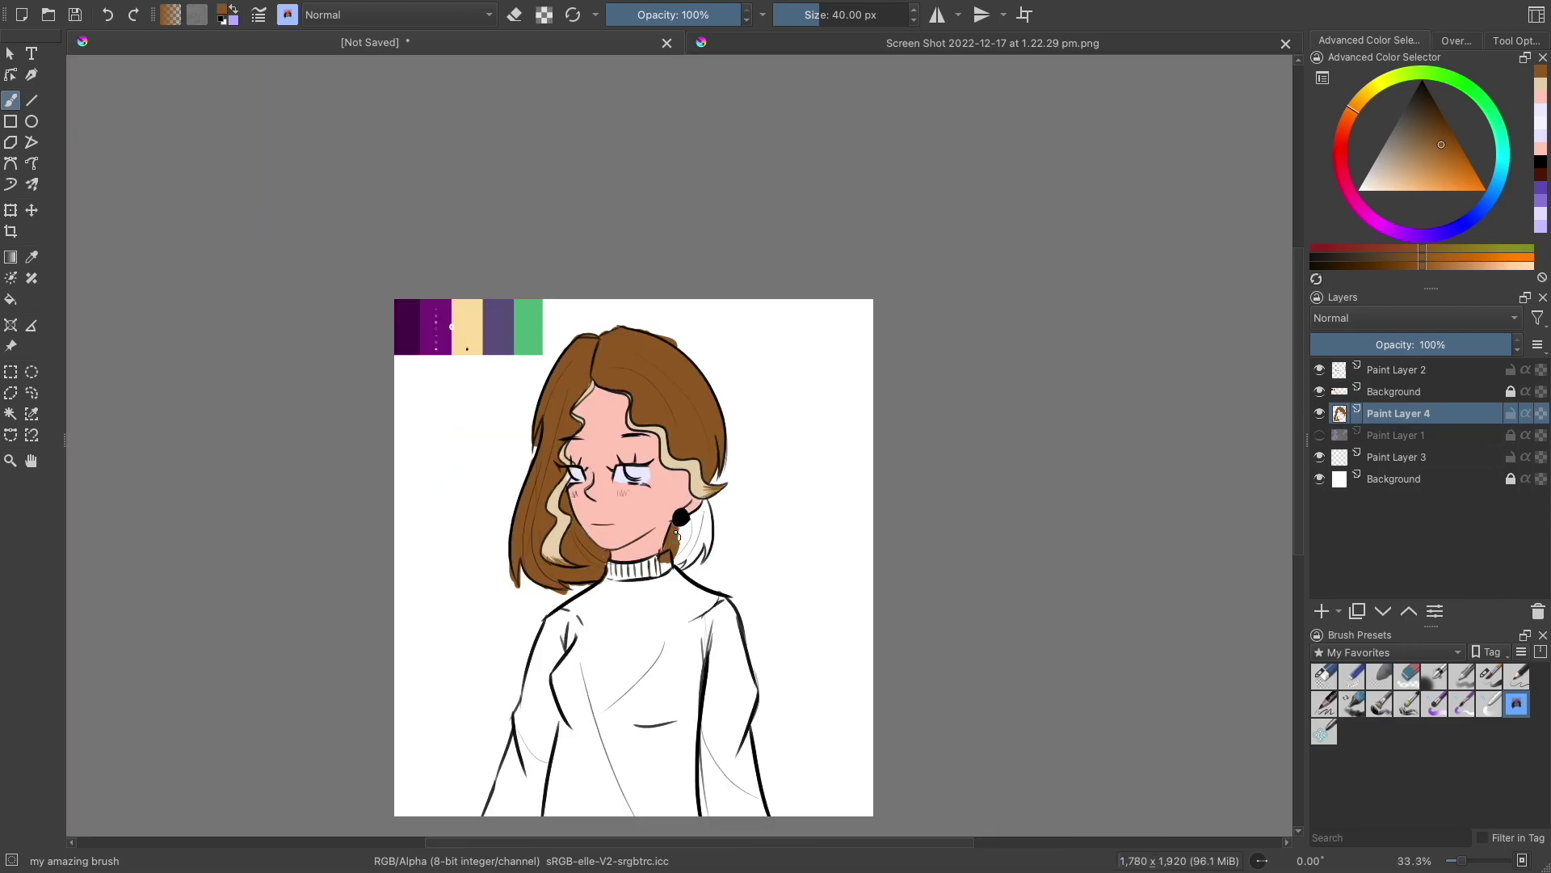
scroll(676, 534, "up", 1)
key("e")
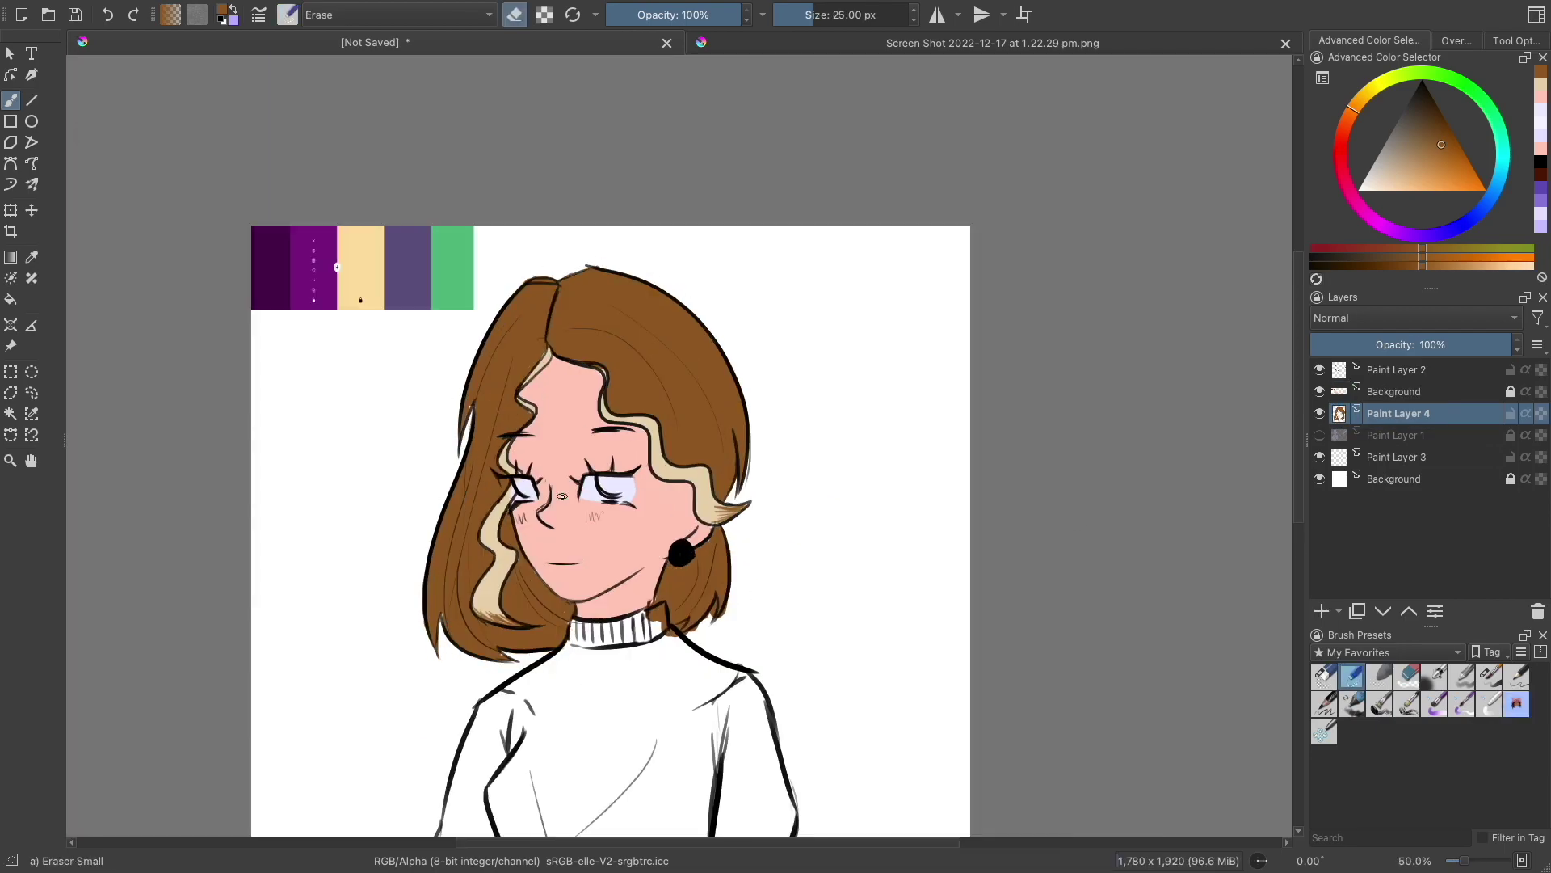
scroll(530, 489, "down", 1)
Step: Fill the turtleneck with green and erase stray green paint
left_click(533, 313, "ctrl")
left_click_drag(728, 607, 679, 799)
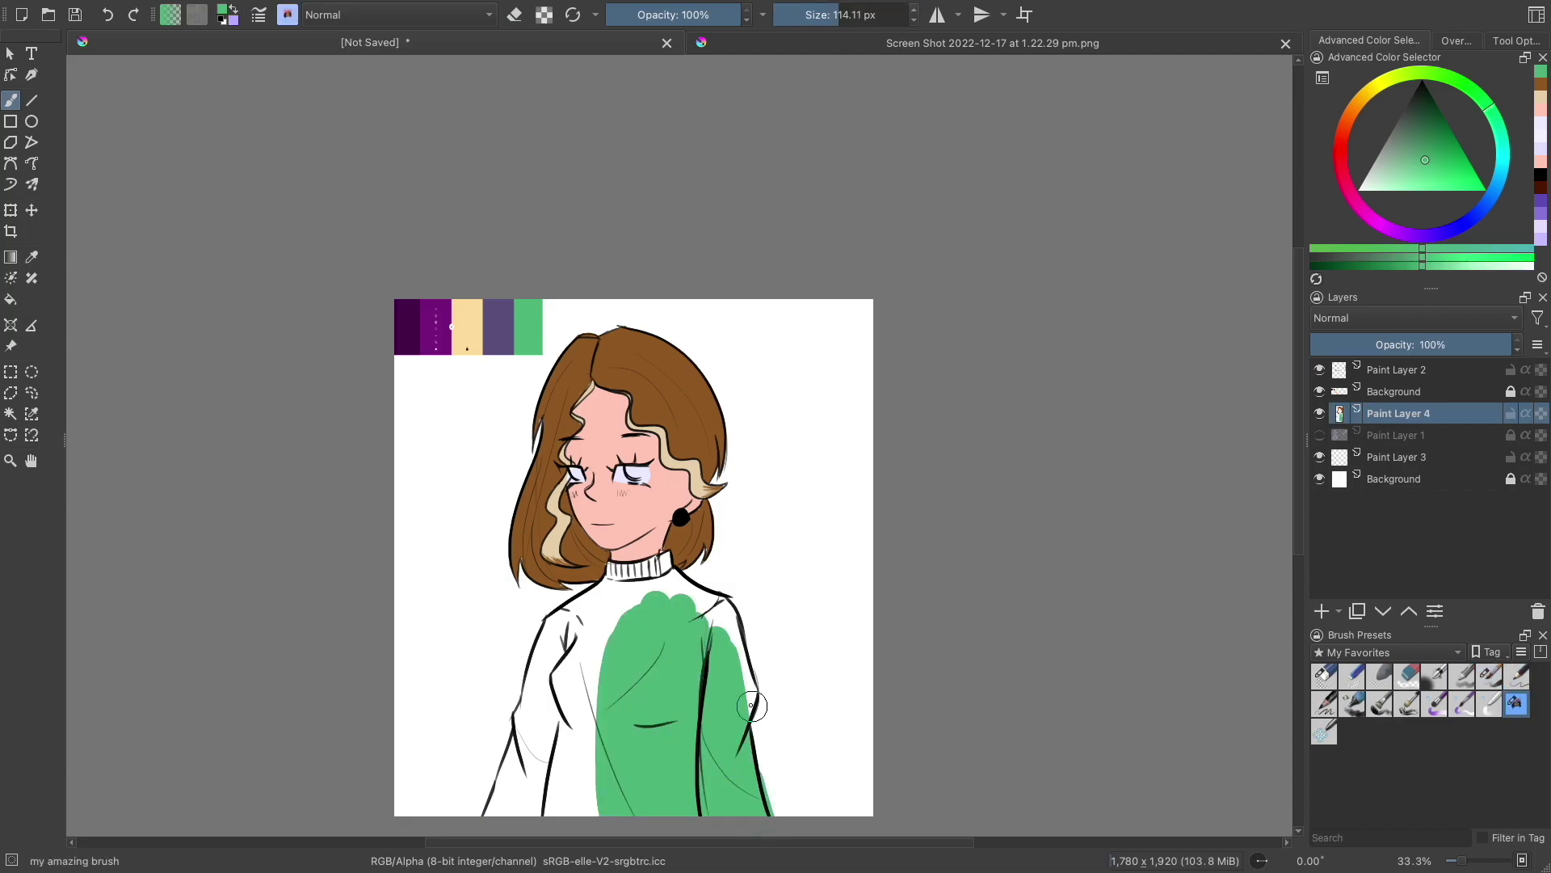
left_click_drag(654, 581, 521, 800)
left_click_drag(570, 630, 753, 658)
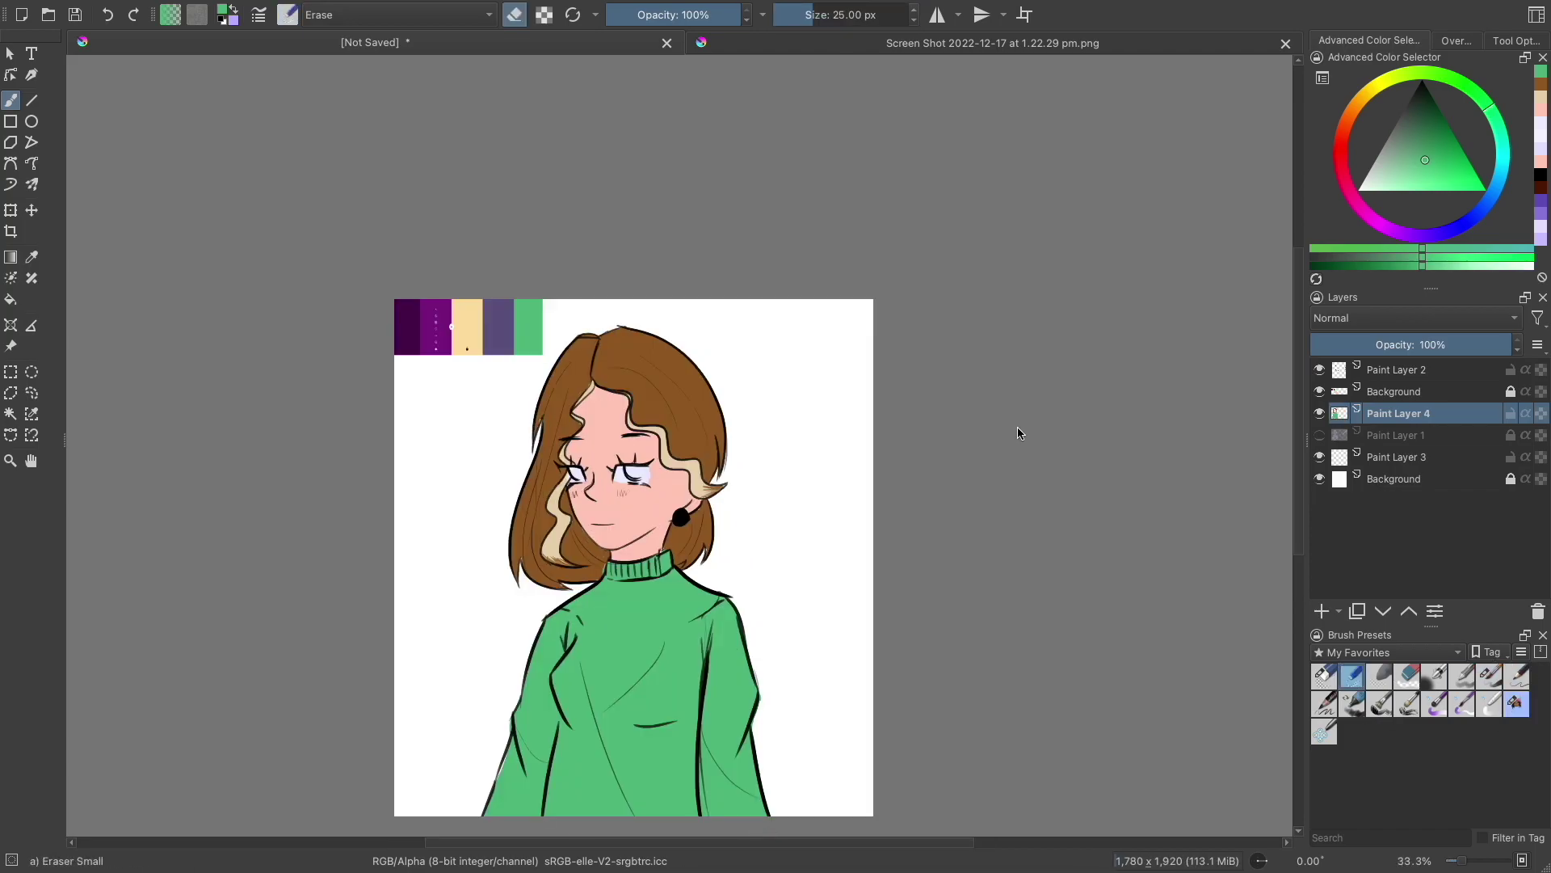
scroll(680, 712, "up", 2)
left_click_drag(724, 495, 733, 530)
left_click(1463, 675)
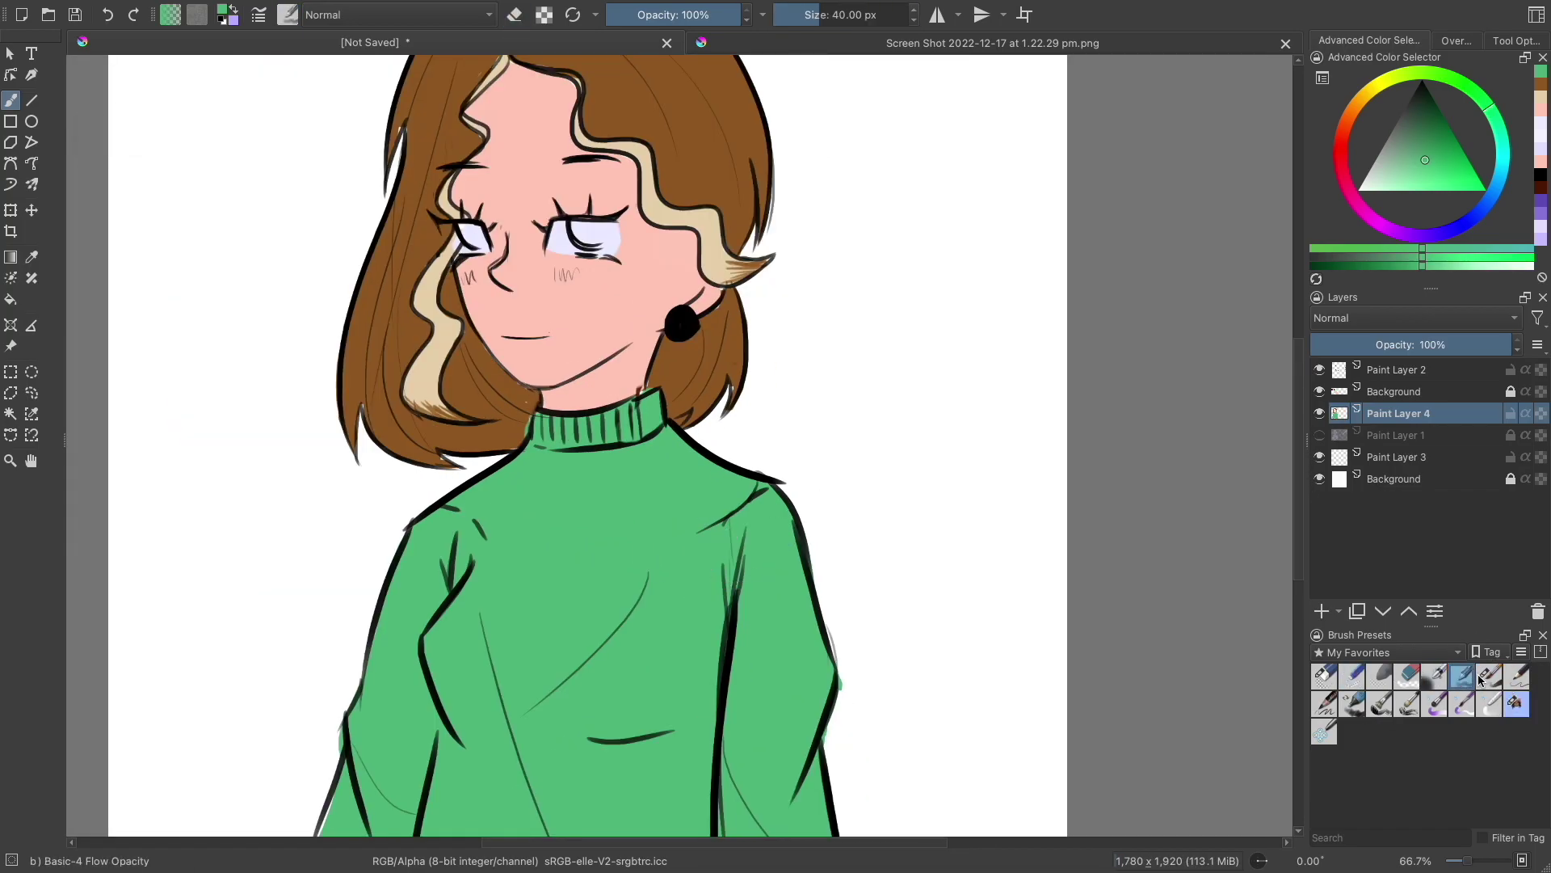
scroll(637, 543, "down", 2)
scroll(506, 593, "up", 1)
key("Insert")
Step: Shade the sweater folds with darker green sampled from the collar, and draw a green arrow upper right
left_click(582, 434, "ctrl")
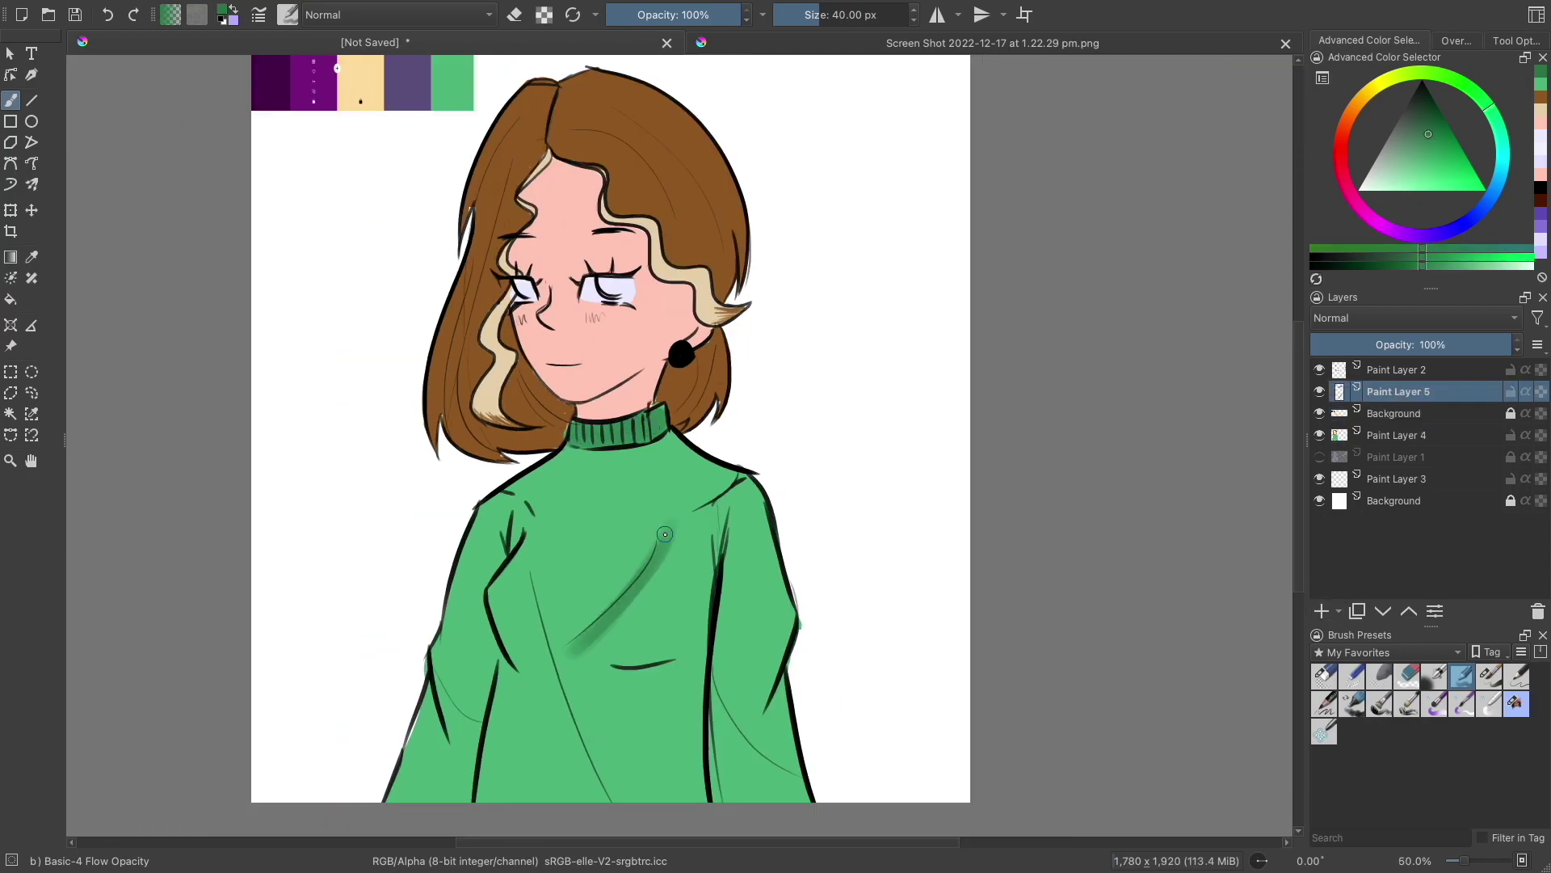
left_click_drag(665, 533, 577, 706)
left_click_drag(524, 567, 618, 798)
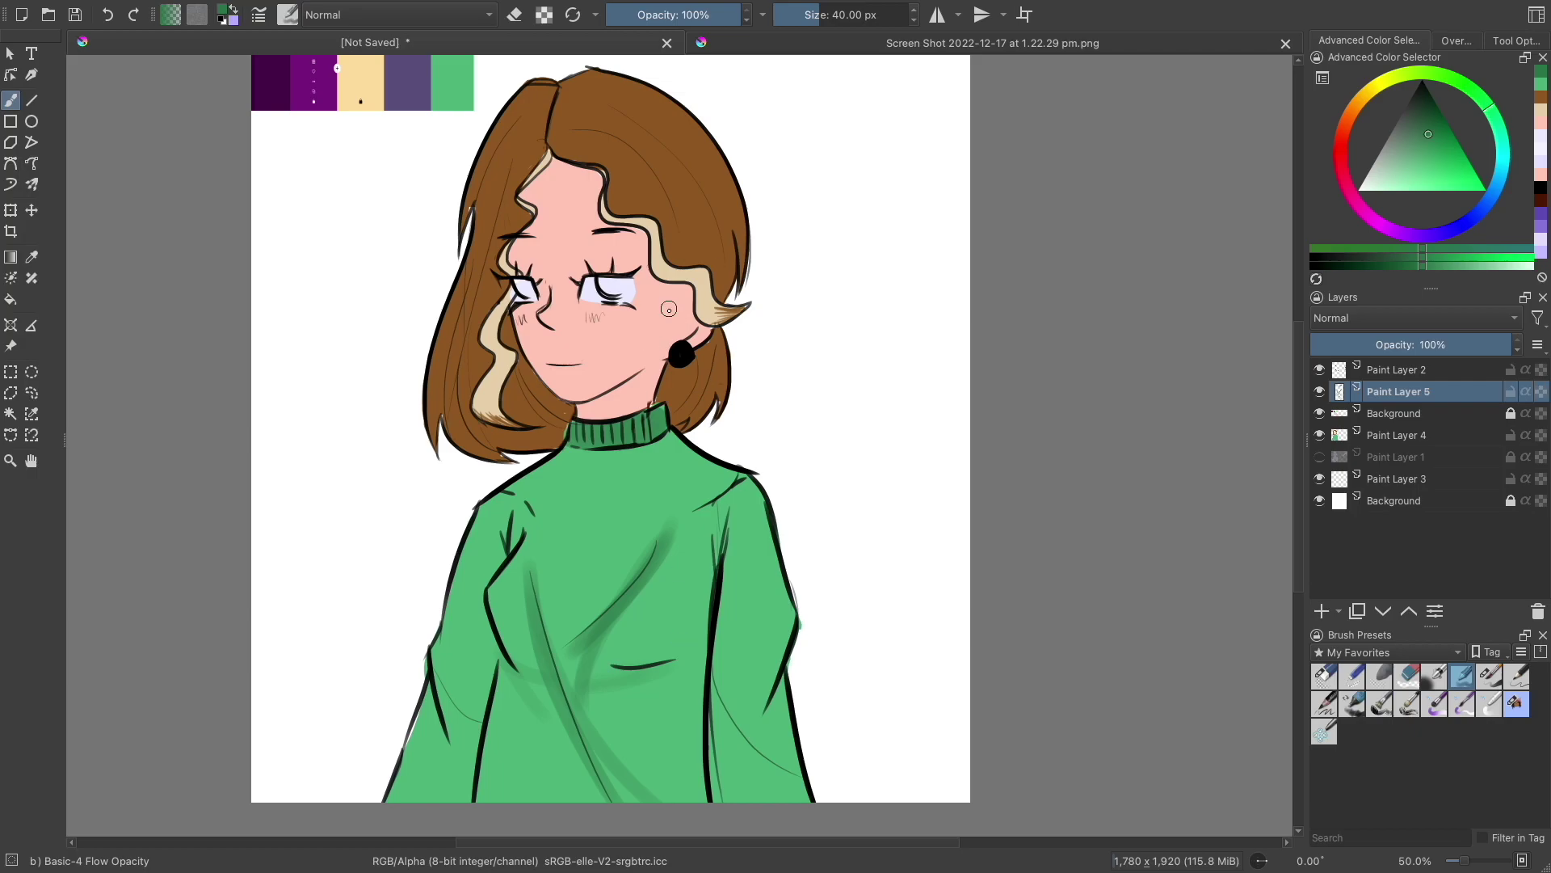
left_click_drag(777, 777, 757, 717)
left_click_drag(892, 167, 858, 267)
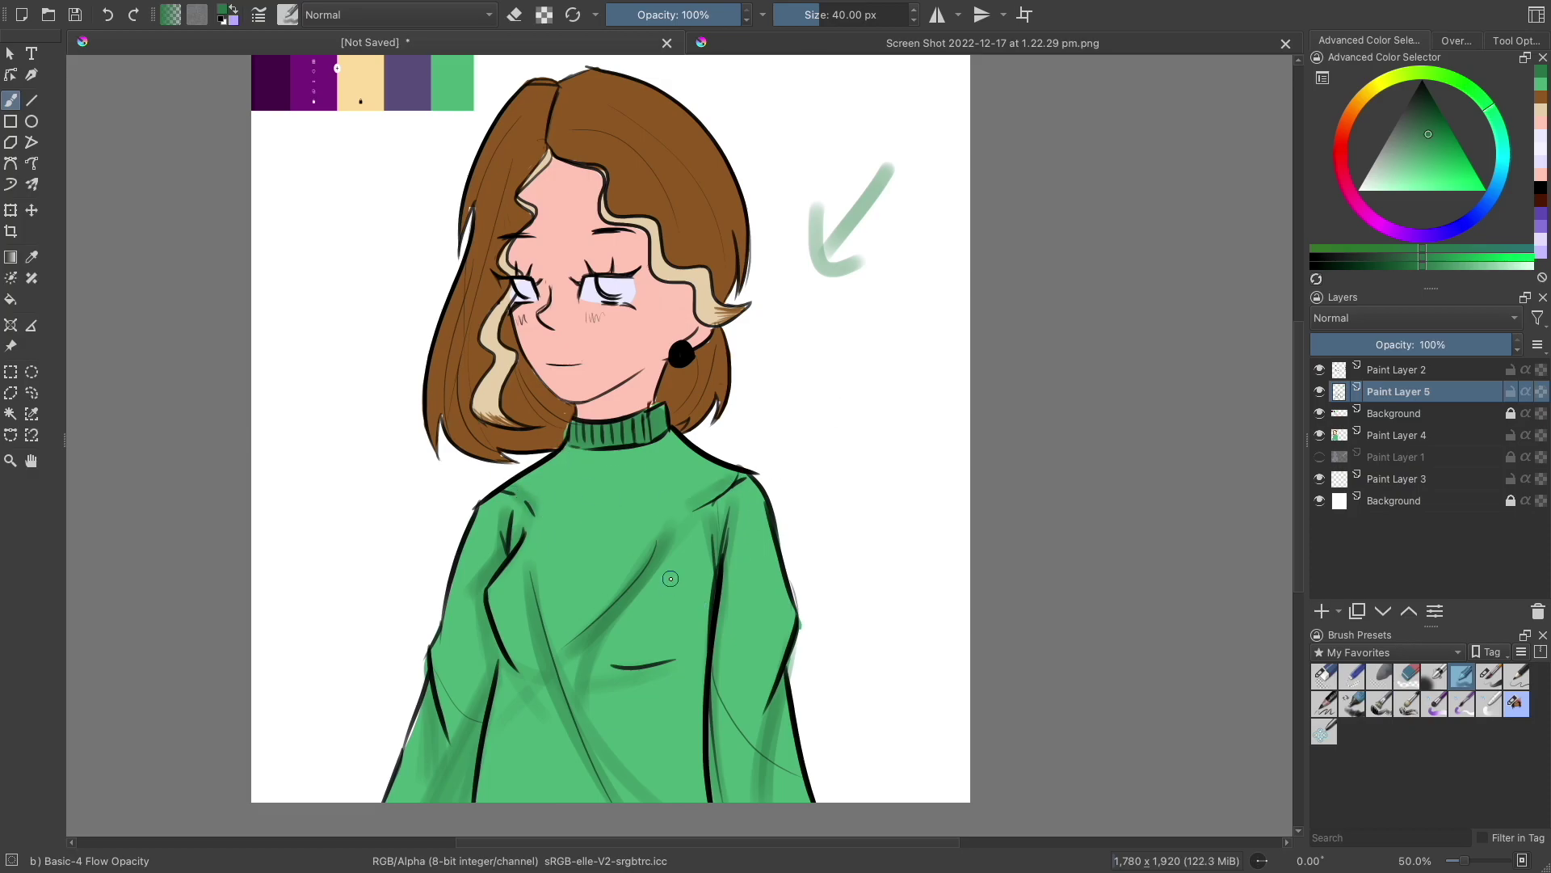
scroll(670, 577, "up", 1)
Step: Paint a pale pink blush stroke across the cheek
left_click(1341, 130)
left_click(1402, 160)
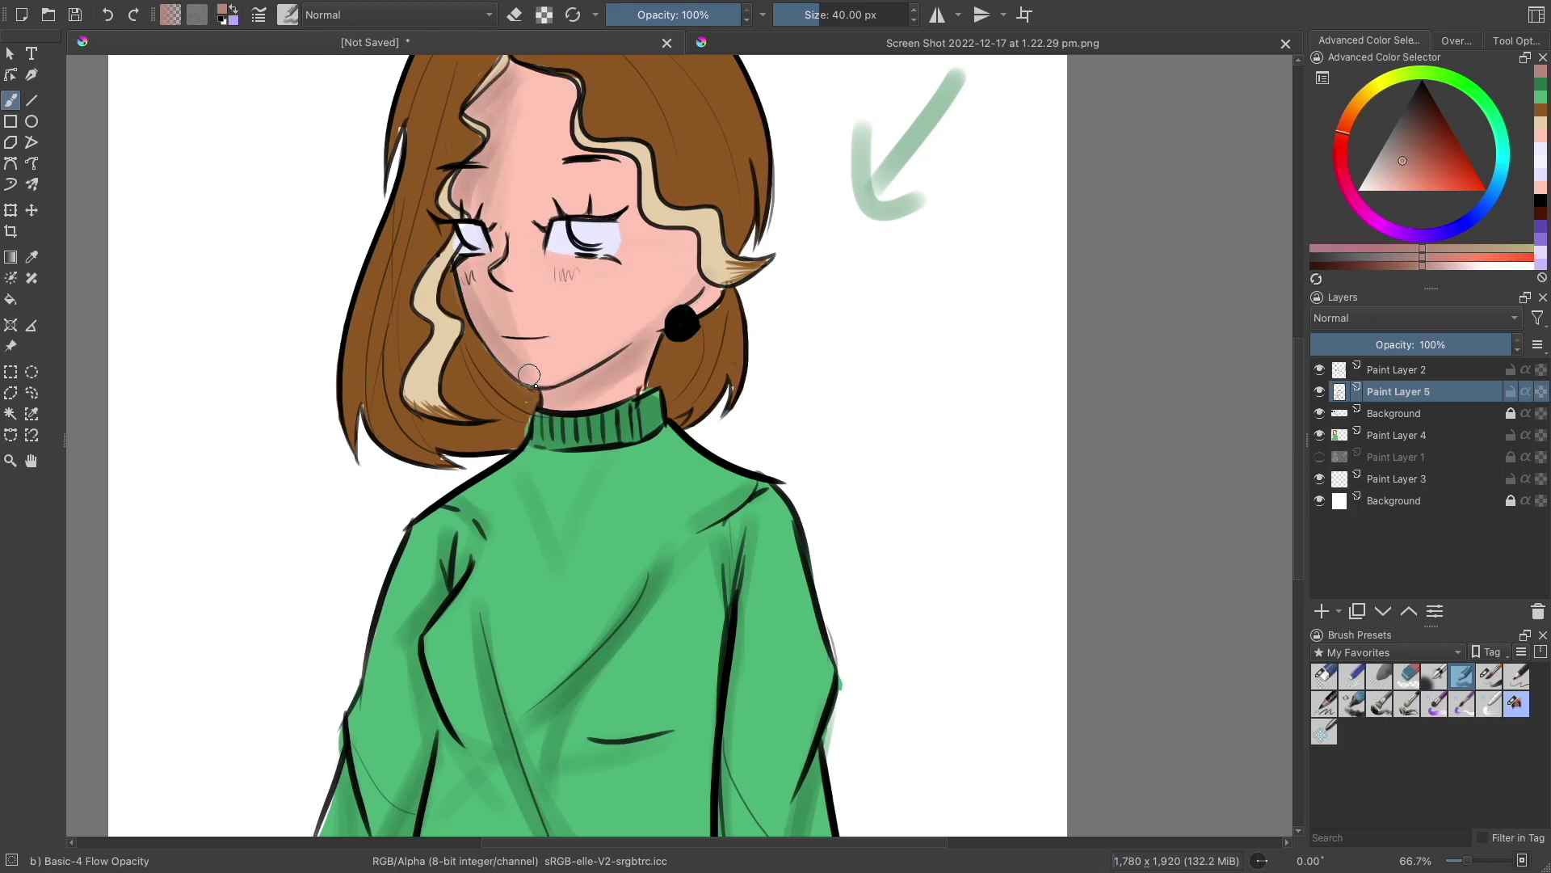
left_click_drag(549, 265, 624, 270)
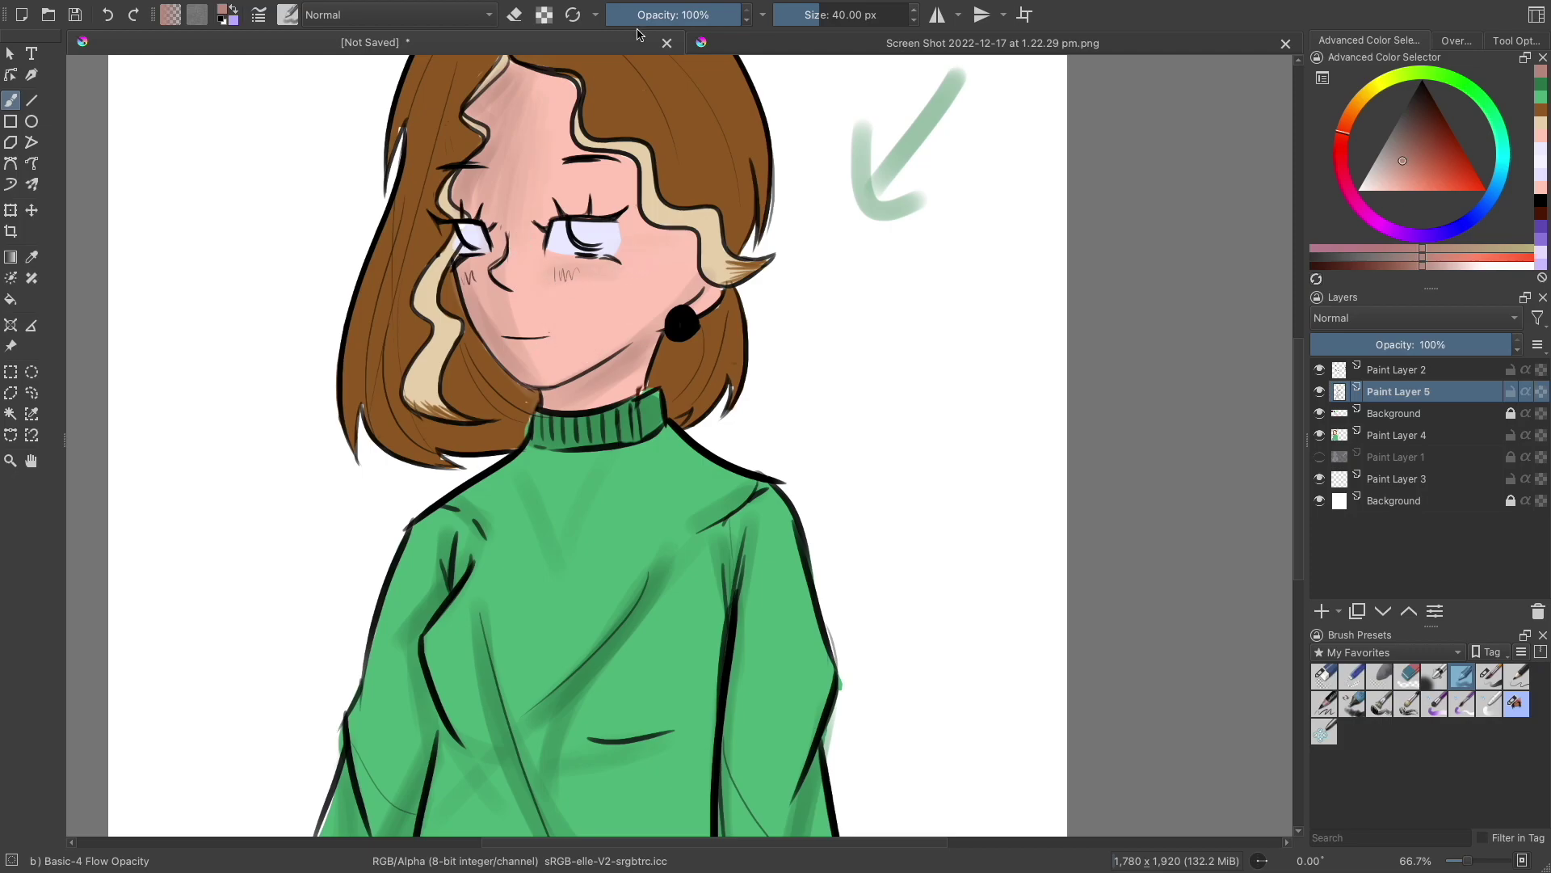
key("slash")
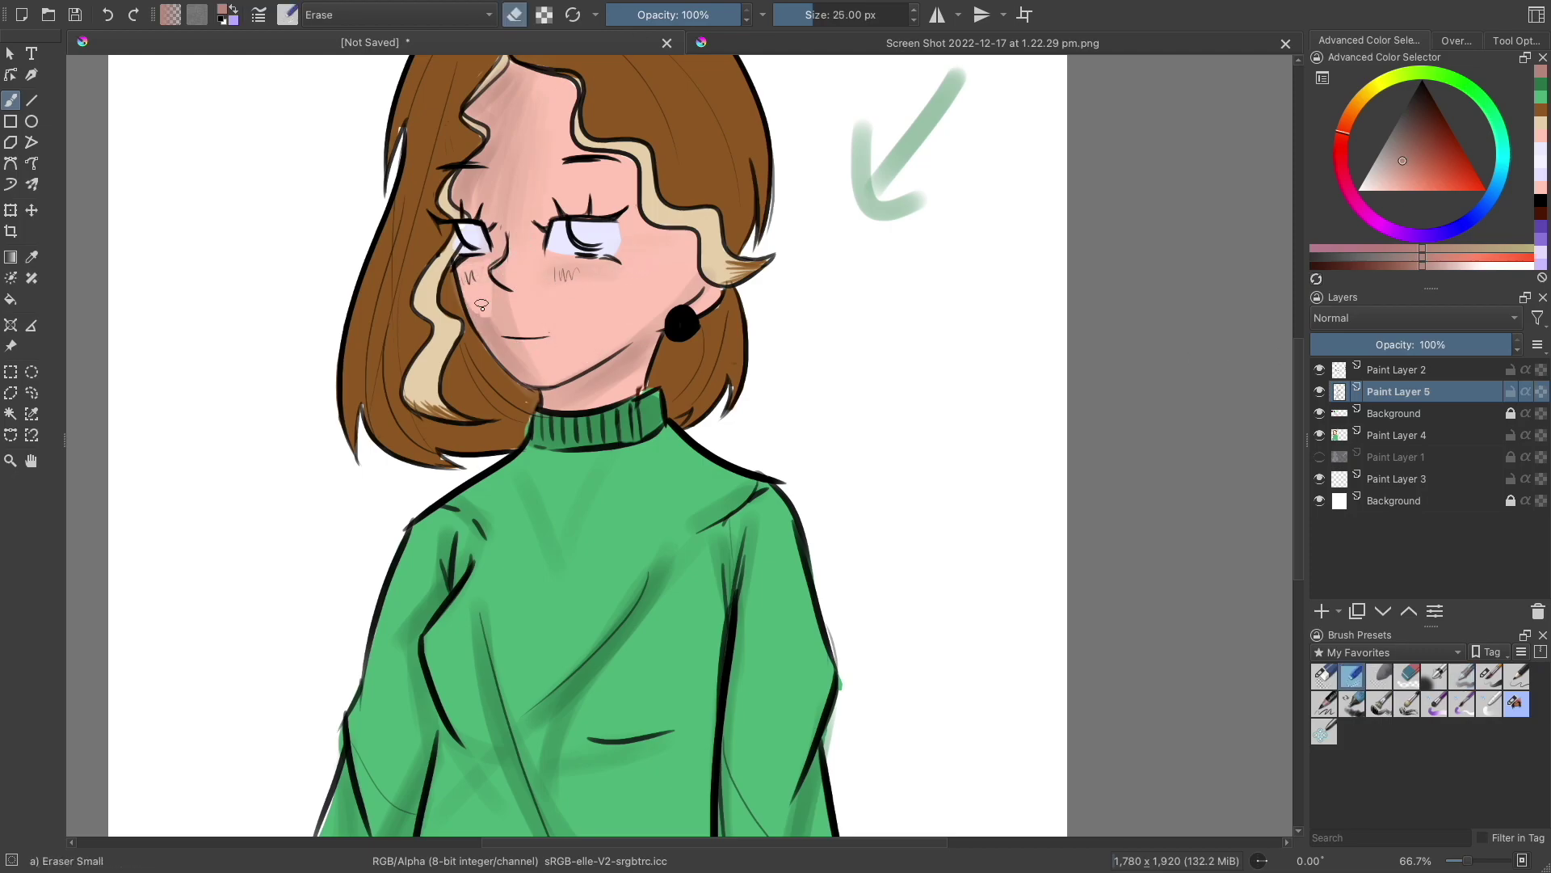
scroll(692, 595, "up", 2)
scroll(707, 762, "down", 4)
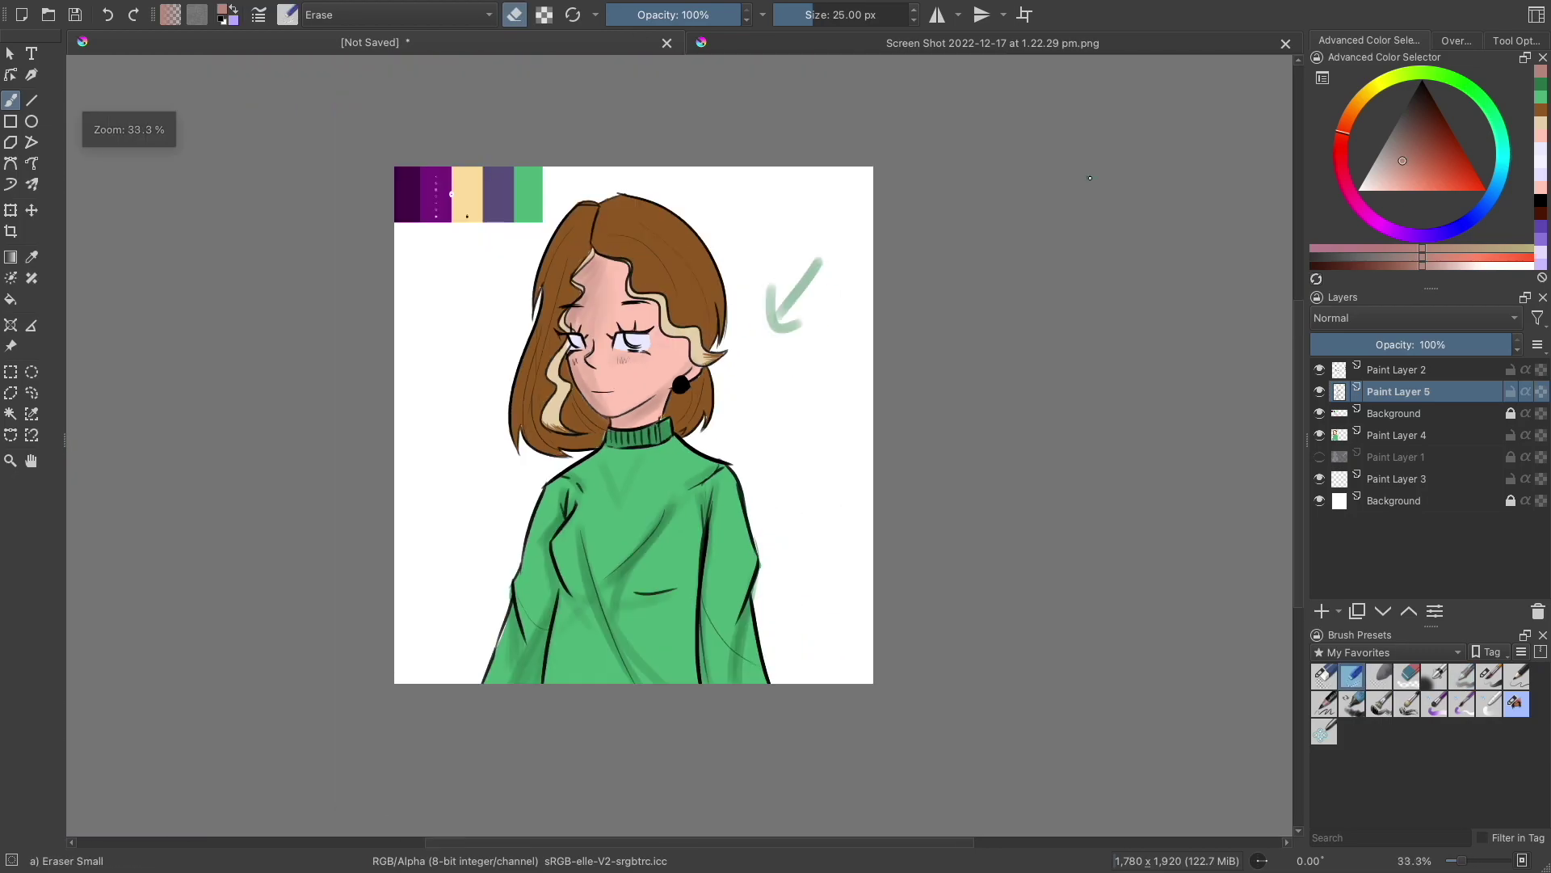
Step: Paint both irises brown with the soft painting brush
left_click(1544, 88)
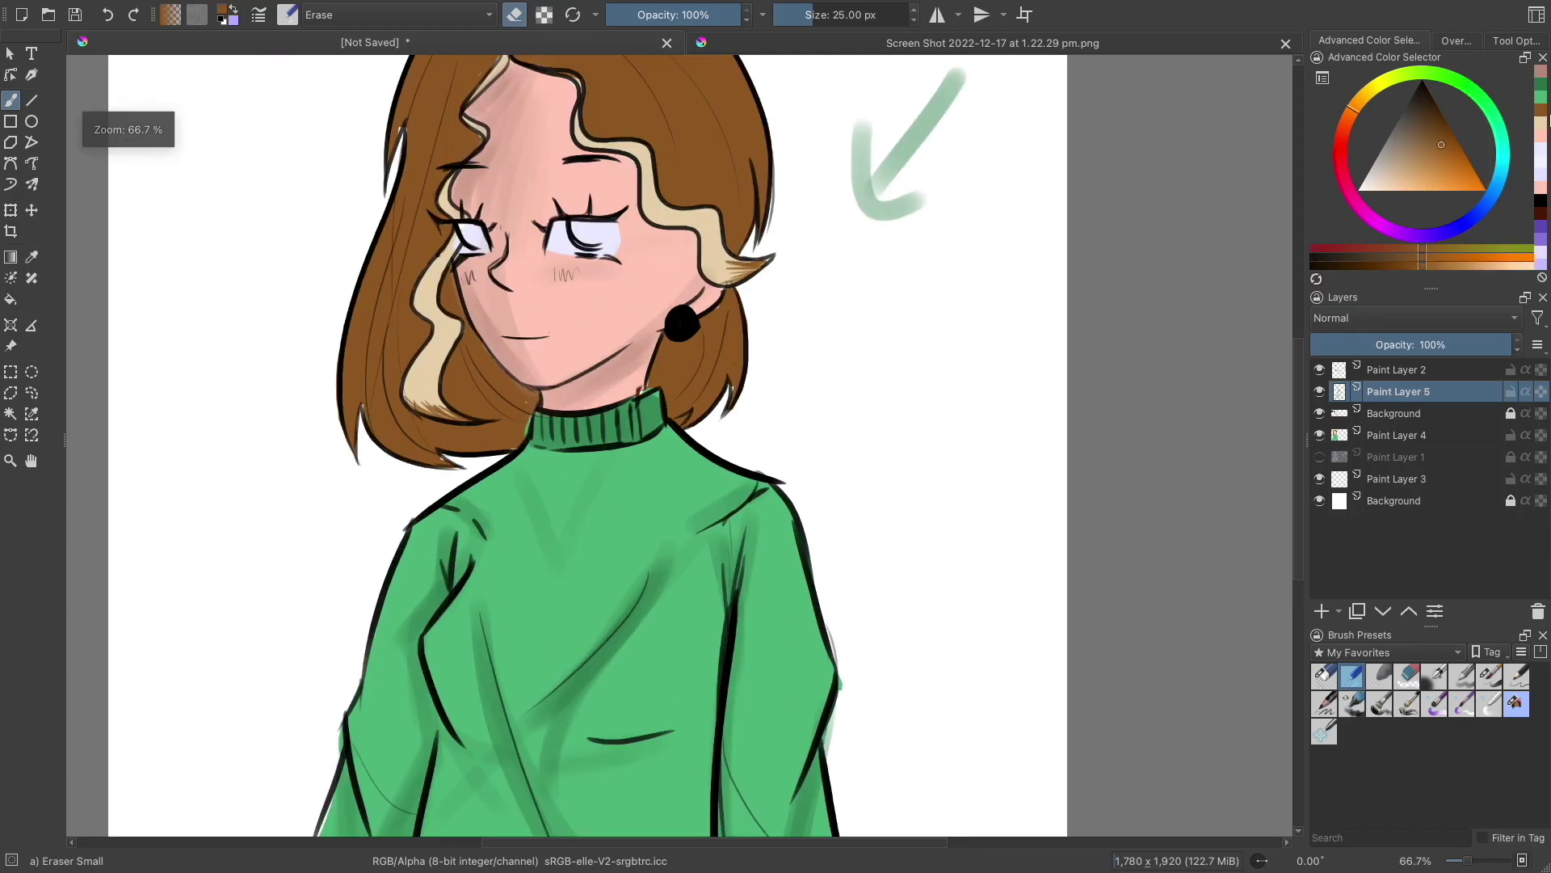
key("plus")
key("plus")
left_click(1488, 675)
left_click_drag(572, 227, 607, 235)
left_click_drag(462, 230, 488, 240)
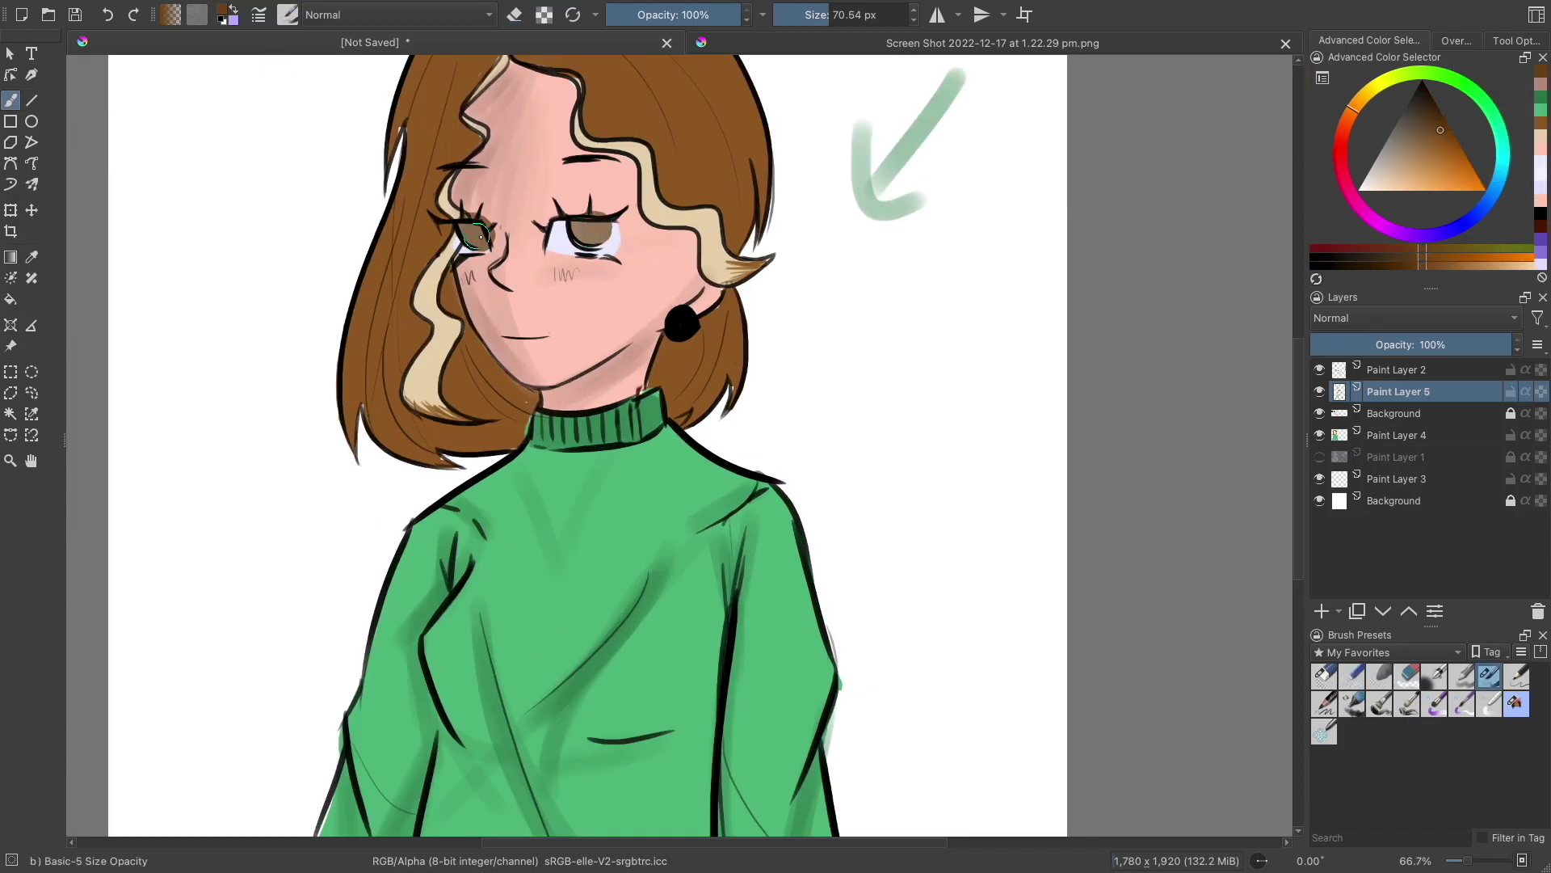
key("minus")
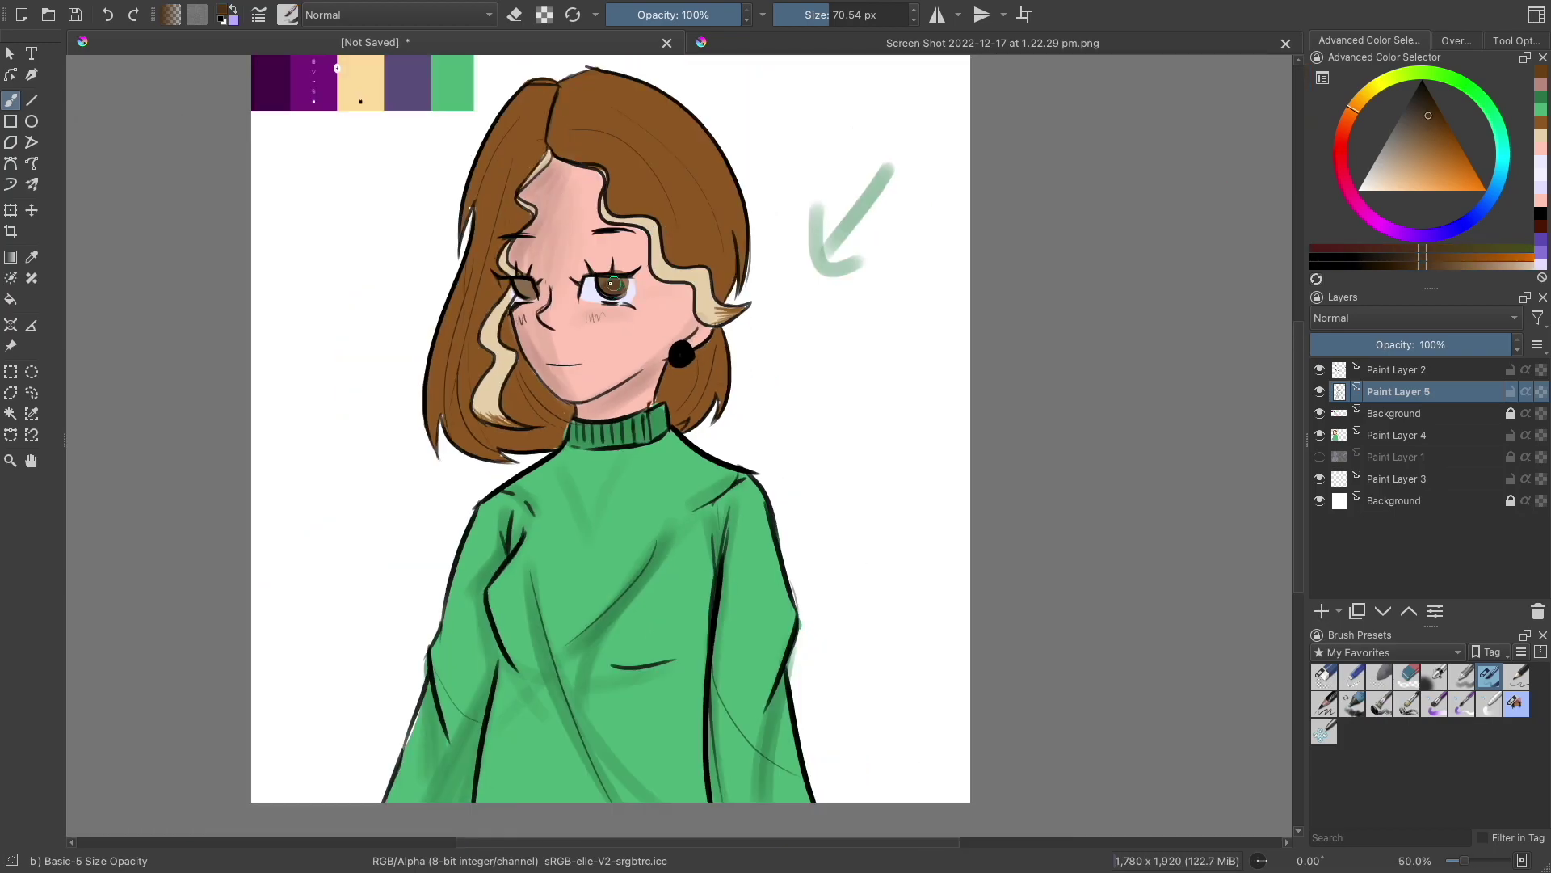
Step: Add small white highlights to both eyes with a smaller brush
key("plus")
key("bracketleft")
key("bracketleft")
key("bracketleft")
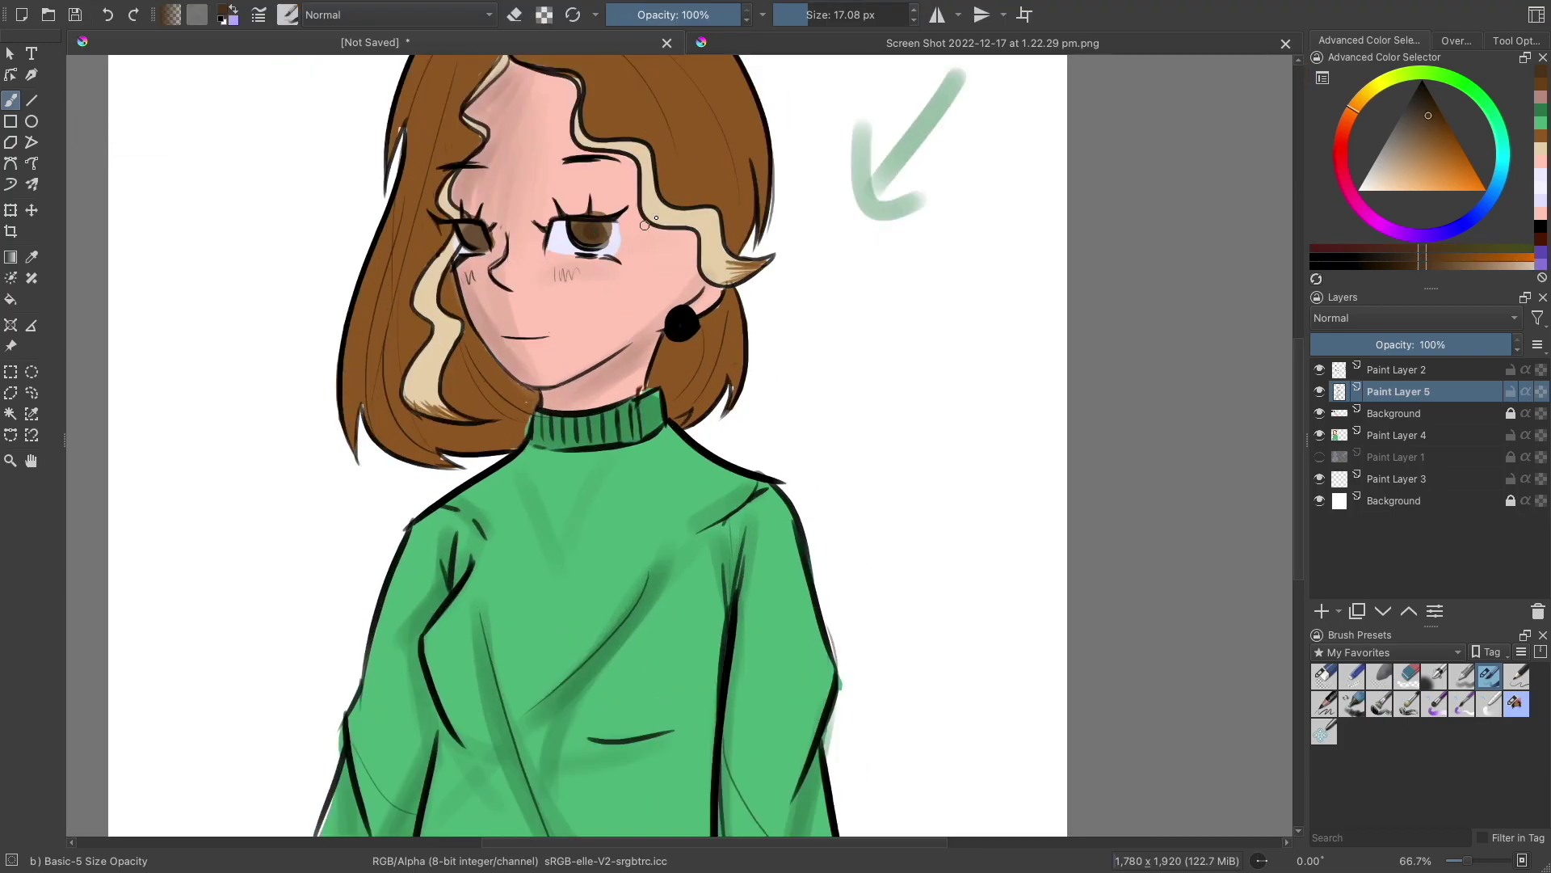
left_click(1428, 104)
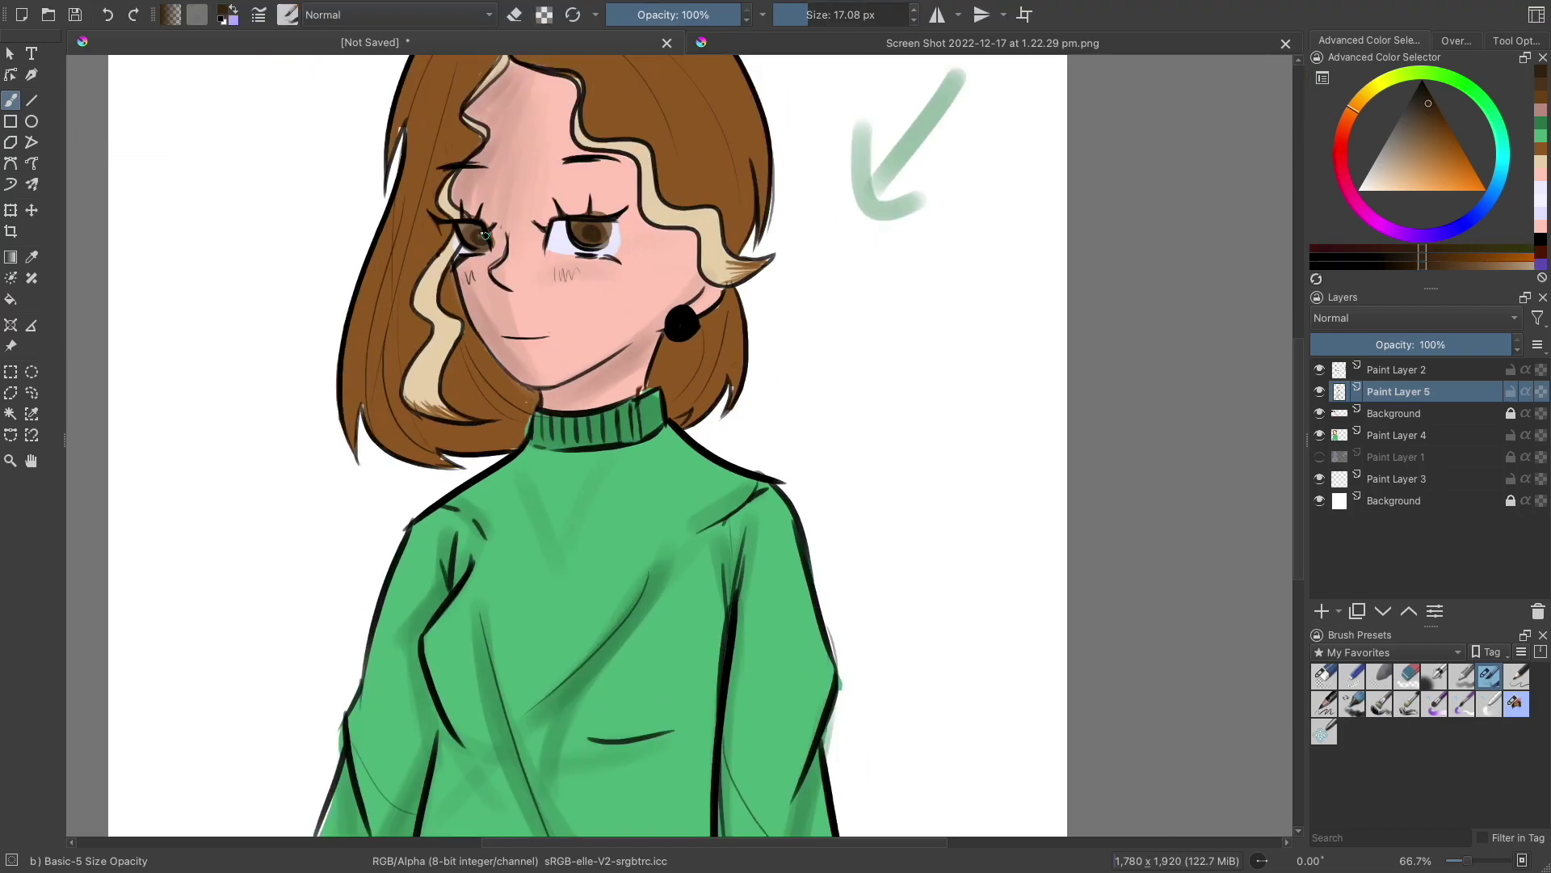
left_click(1356, 192)
key("minus")
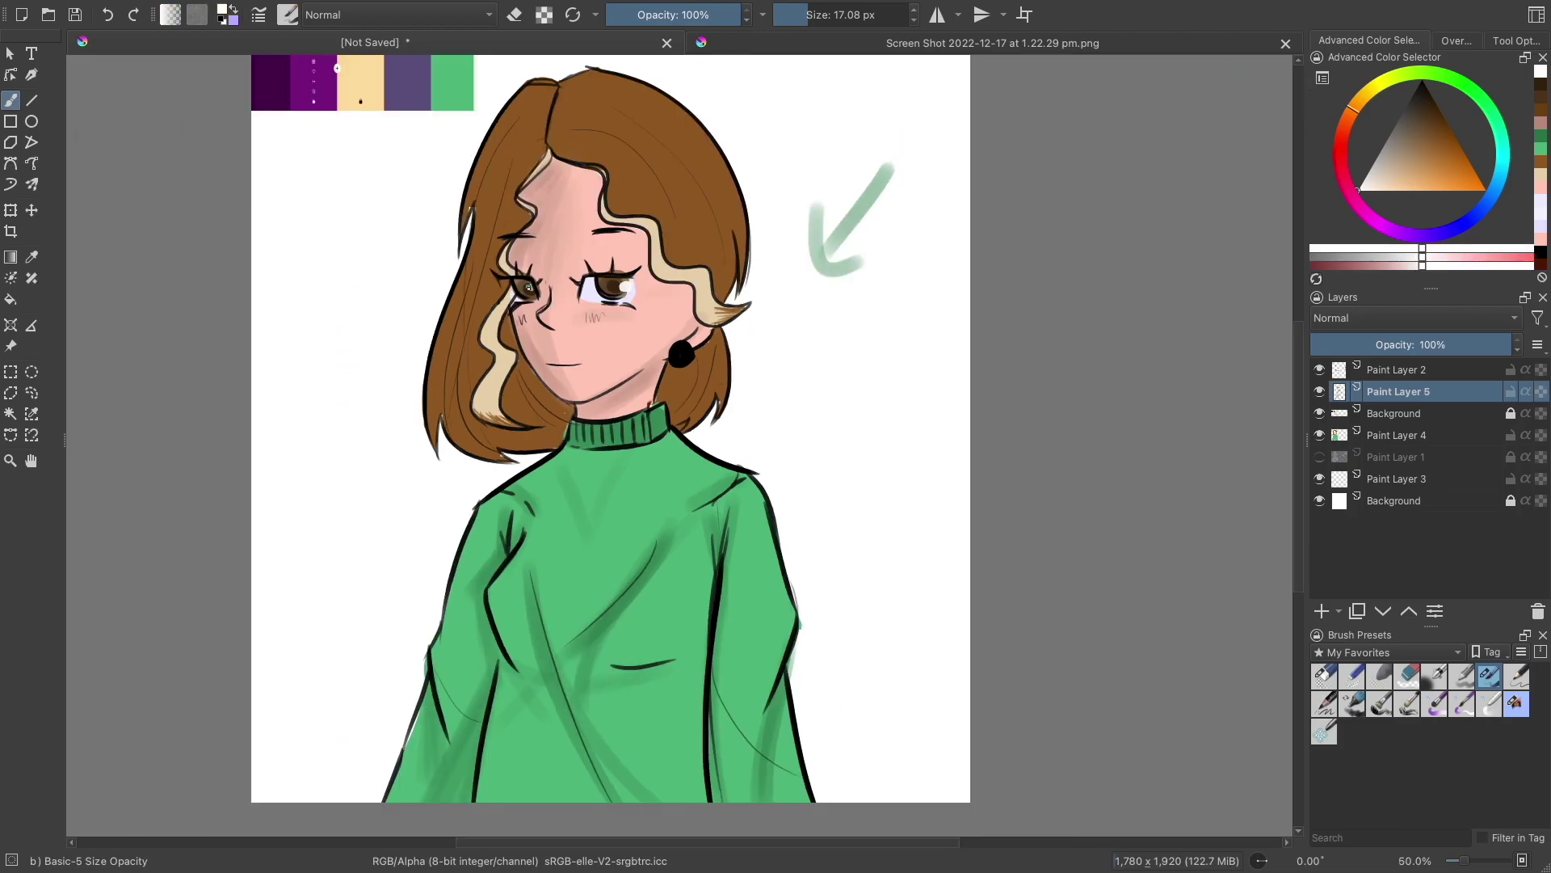
key("minus")
key("1")
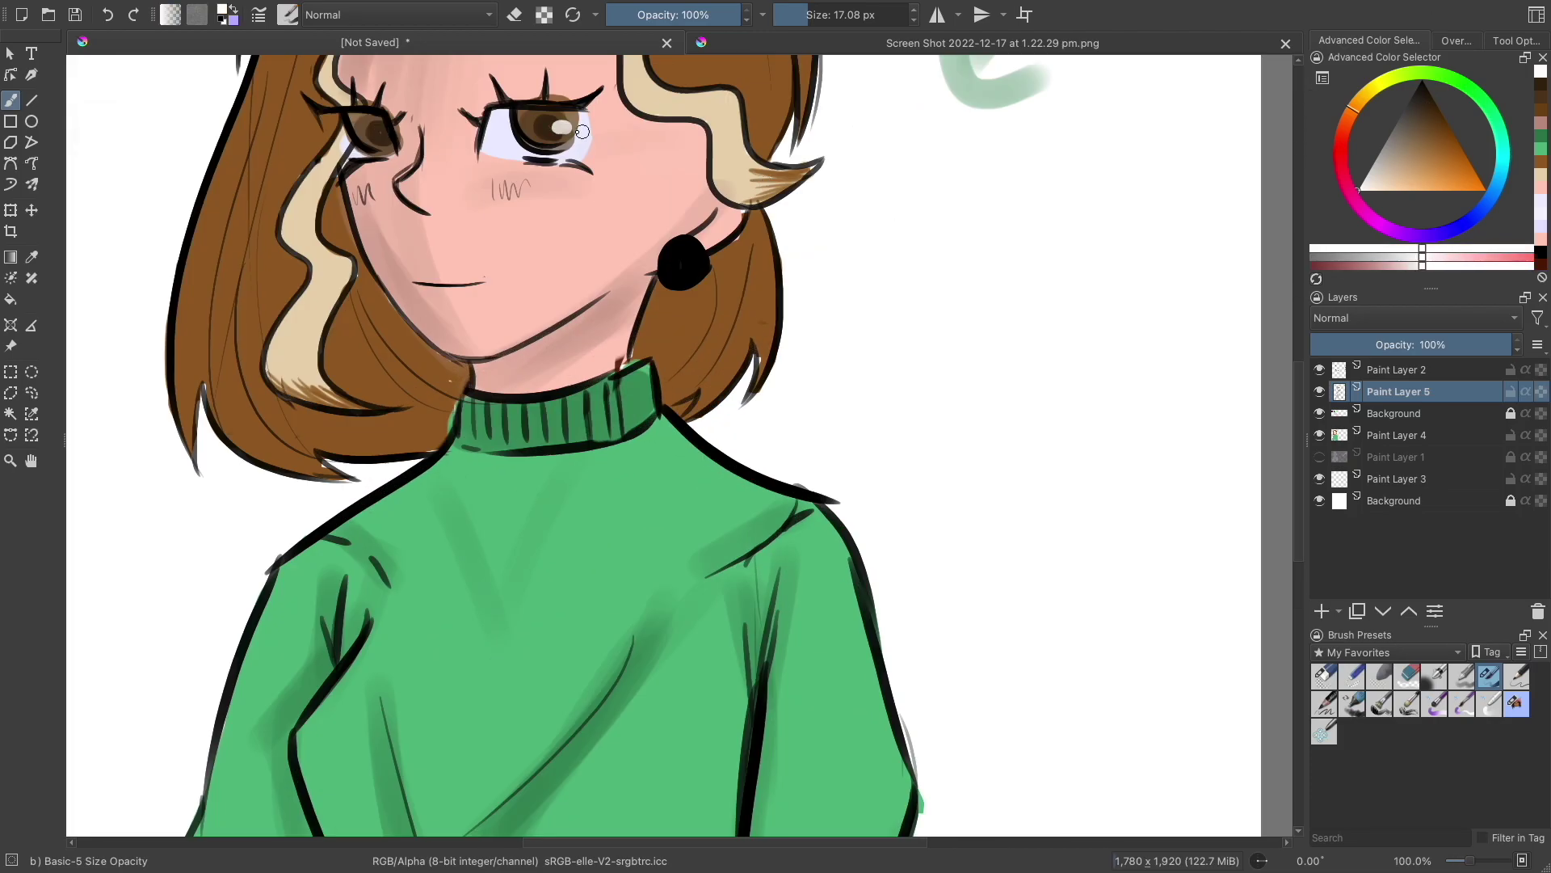
Step: Sample the hair brown from the canvas and choose the flow-based blending brush
key("minus")
key("minus")
key("minus")
key("minus")
key("equal")
key("equal")
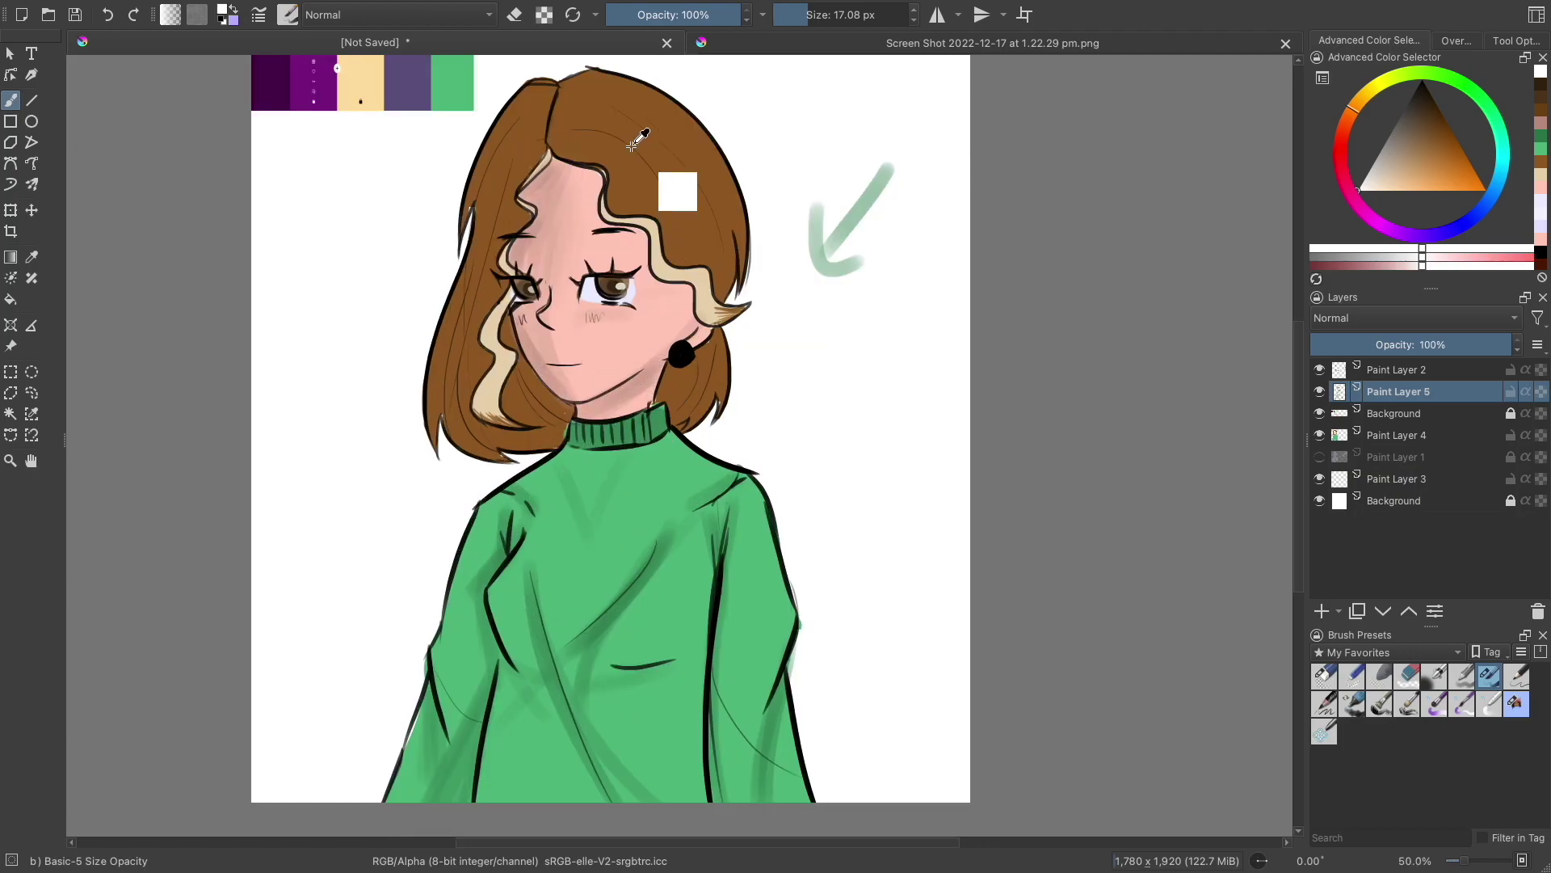
left_click(1441, 146)
key("comma")
Step: Try a darker brown streak across the top of the hair, then undo it
left_click(570, 98, "ctrl")
mouse_move(582, 120)
left_mouse_down()
mouse_move(570, 98)
mouse_move(607, 99)
left_mouse_up()
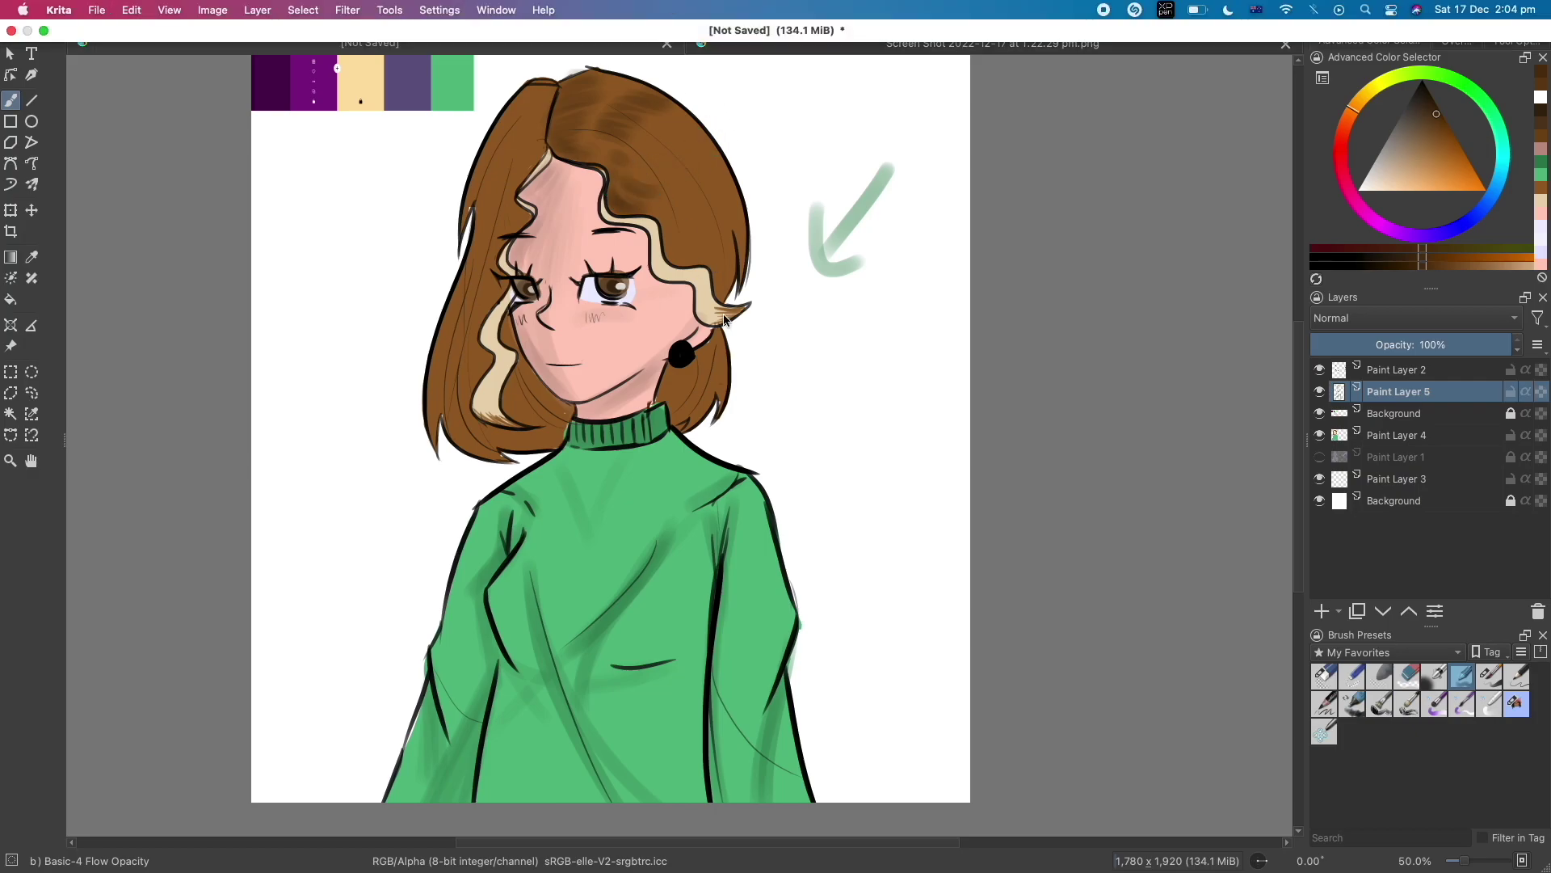
key("ctrl+z")
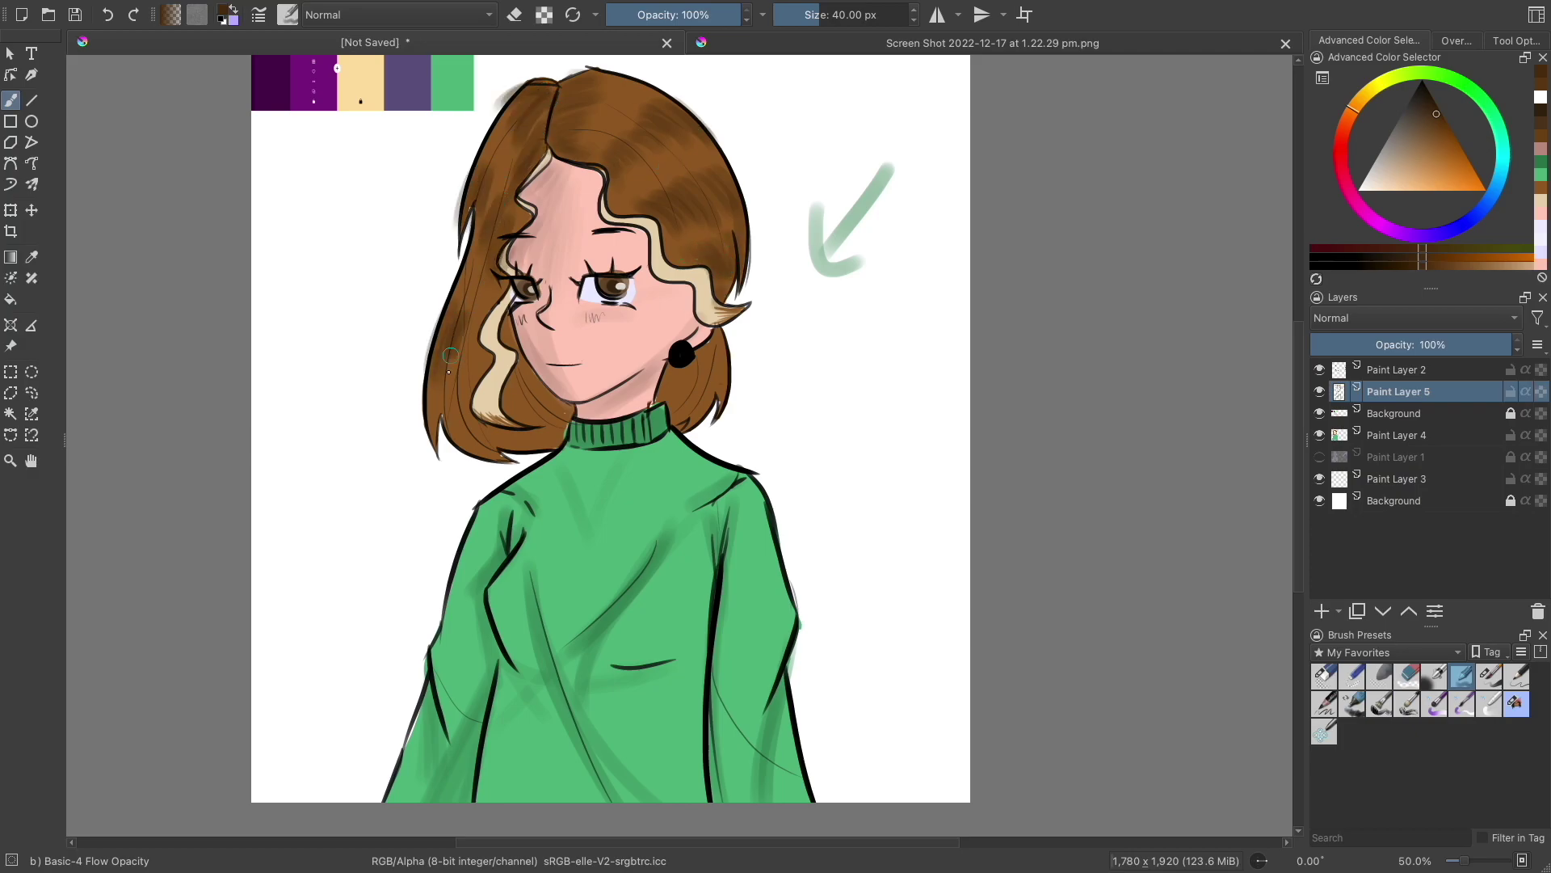
scroll(682, 354, "down", 5)
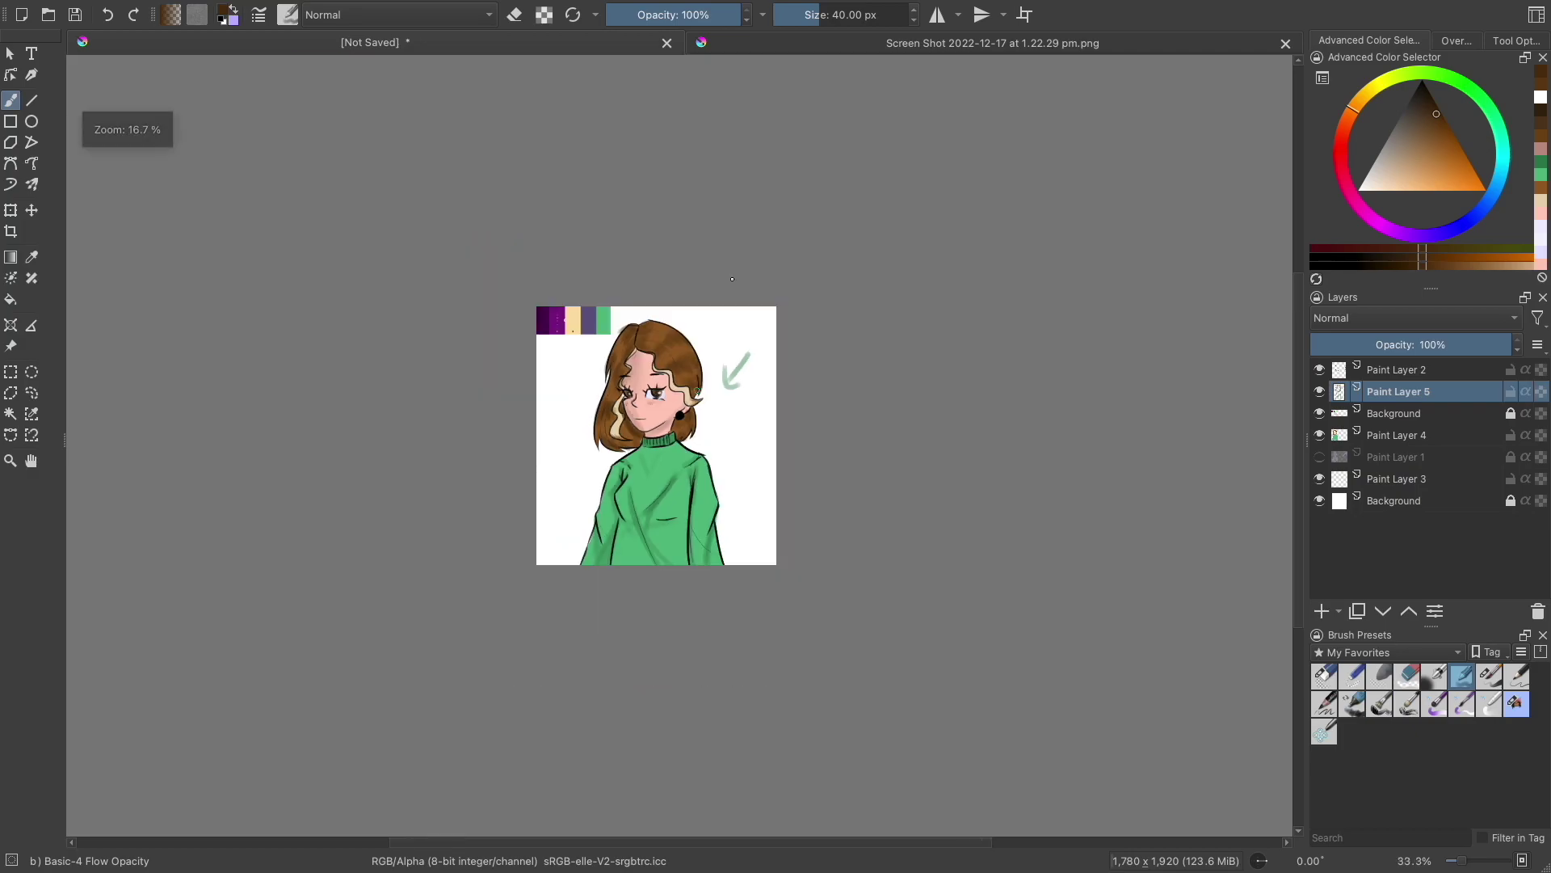
scroll(682, 354, "up", 5)
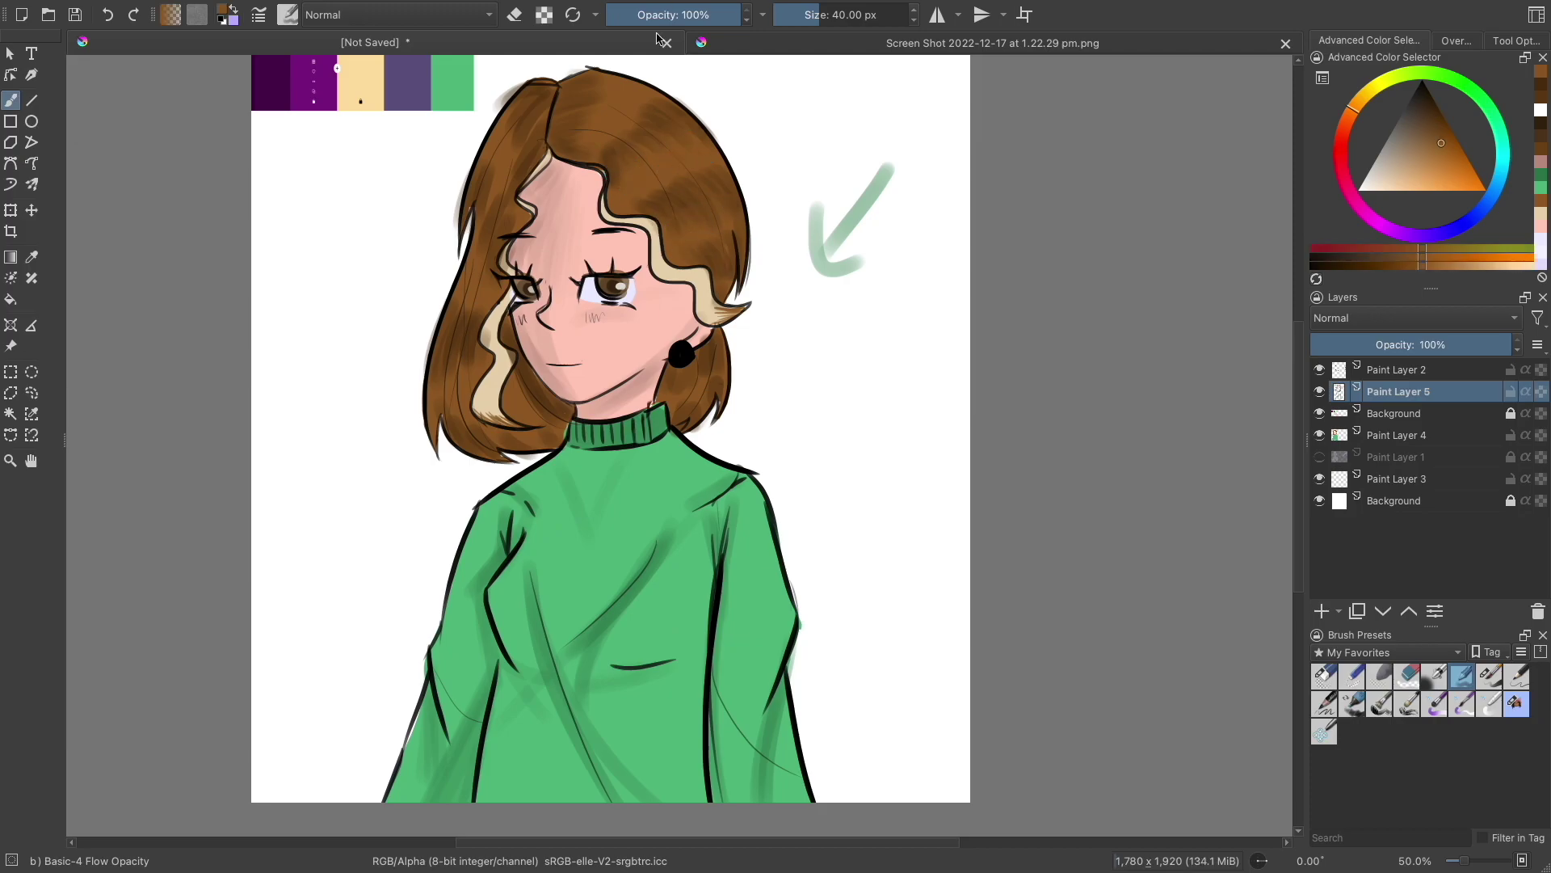
Step: Sample the darker hair brown, then pick a light beige colour
left_click(586, 145, "ctrl")
scroll(673, 477, "down", 5)
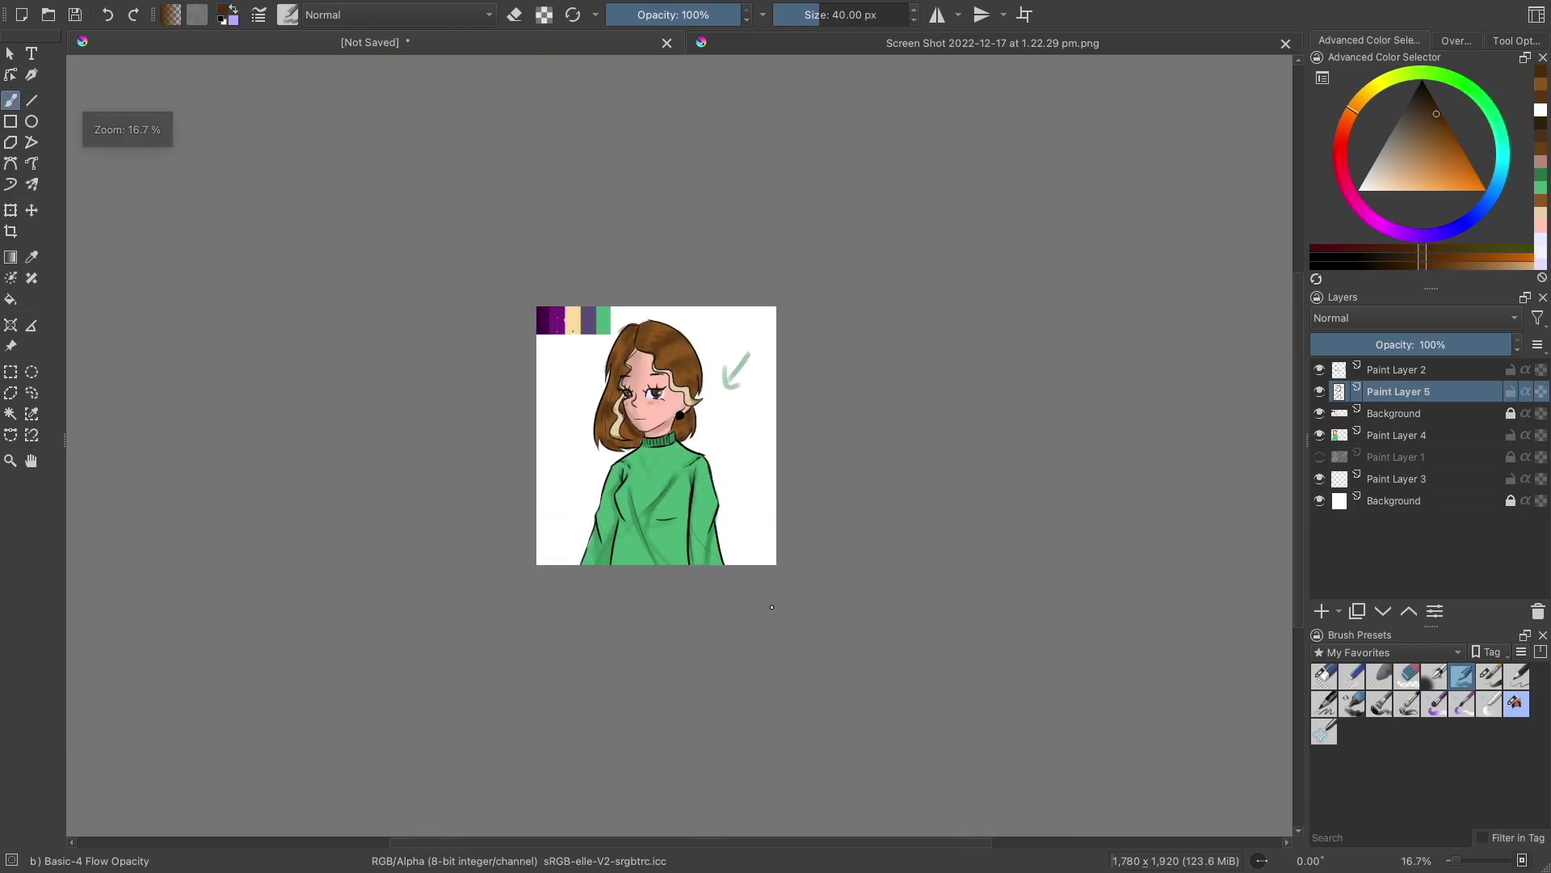
scroll(672, 477, "up", 5)
mouse_move(1396, 156)
left_mouse_down()
mouse_move(1378, 152)
mouse_move(1403, 160)
left_mouse_up()
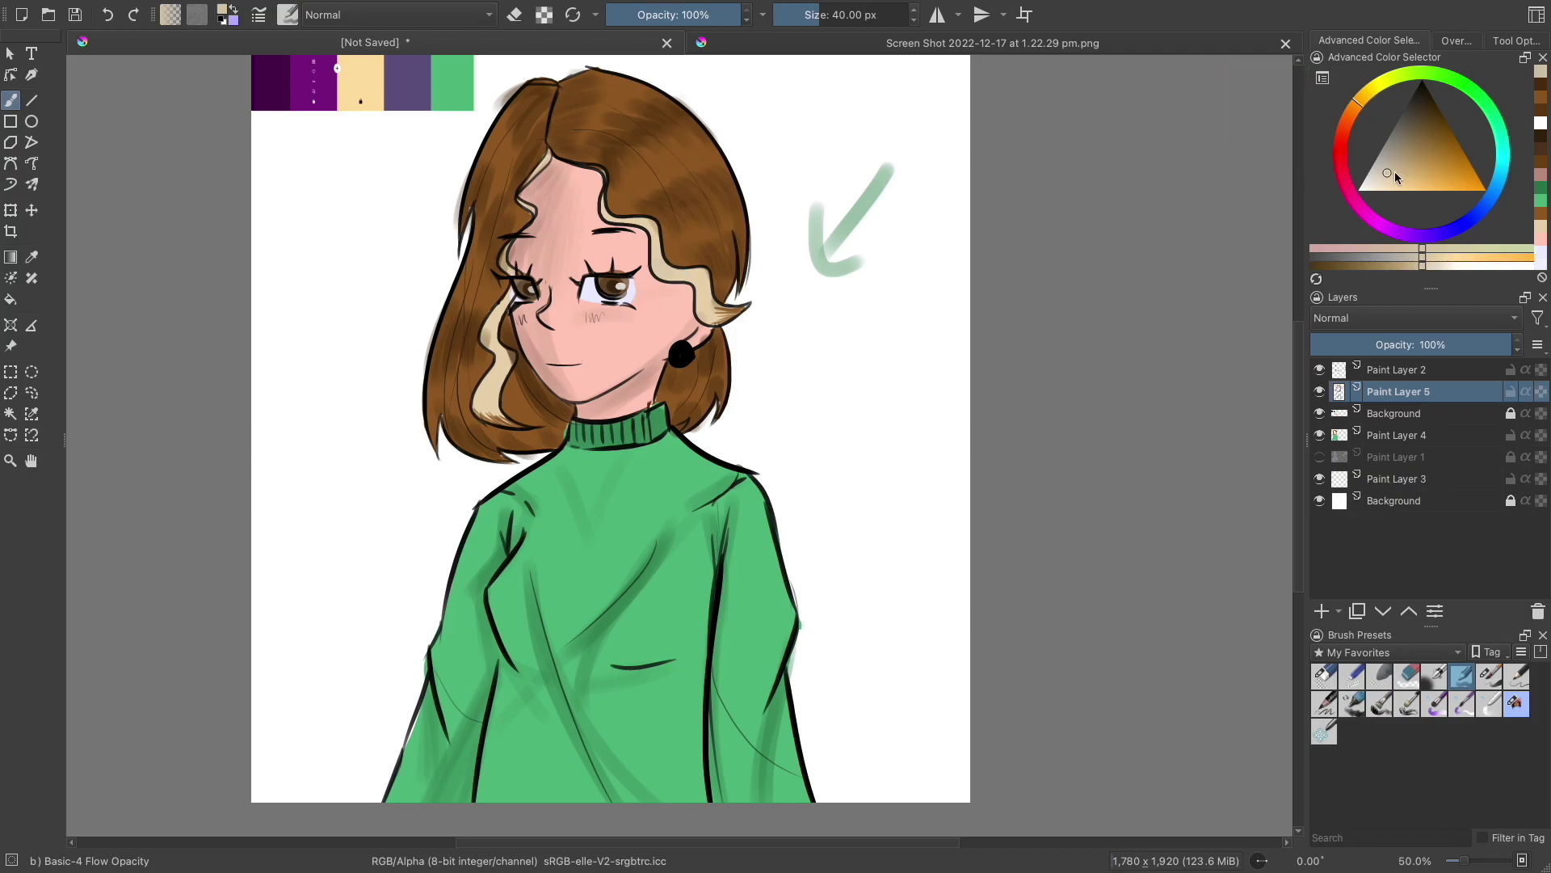
key("minus")
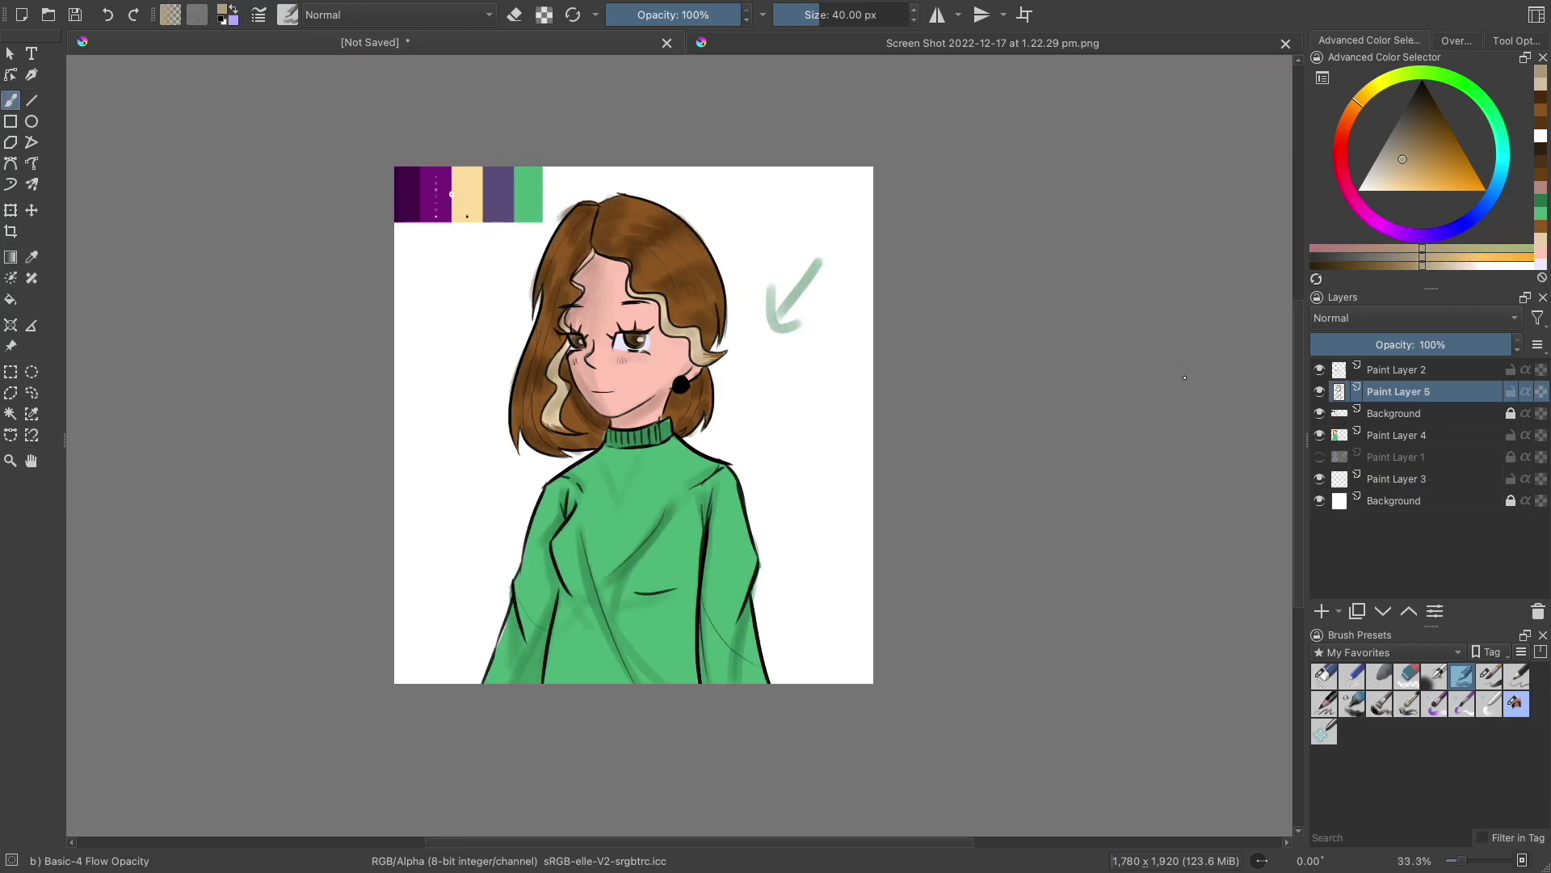
key("minus")
key("minus")
key("minus")
Step: Unlock the upper Background layer and erase the colour swatch strip and green arrow
key("plus")
key("plus")
key("plus")
key("Page_Down")
key("e")
left_click(1510, 413)
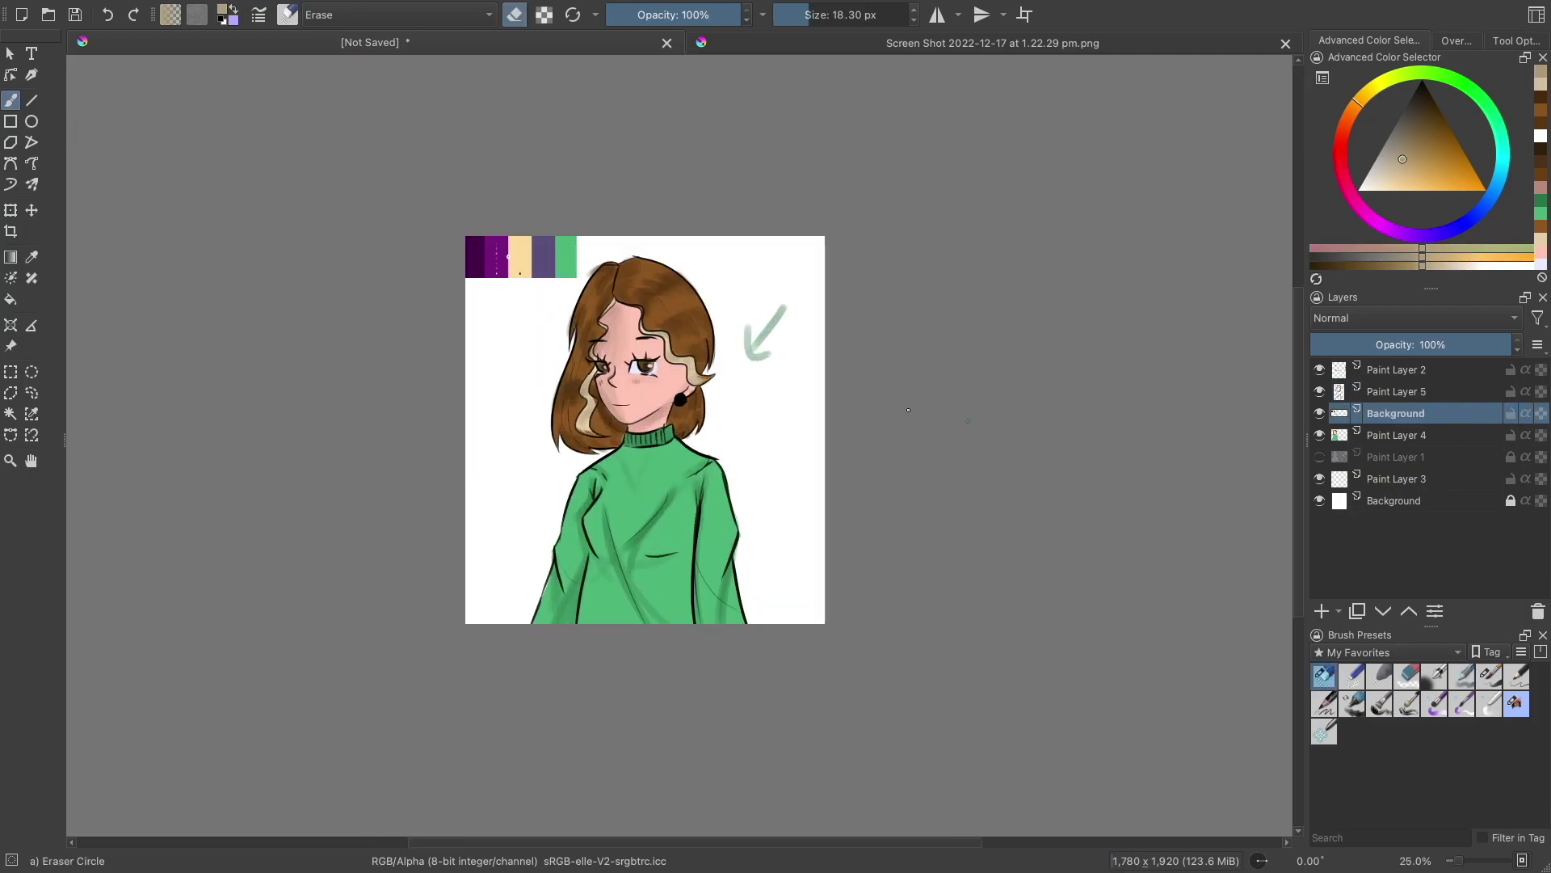
left_click_drag(537, 224, 563, 265)
key("Page_Up")
left_click_drag(785, 309, 752, 354)
key("minus")
Step: On Paint Layer 3, pick a blue and select a small square left of the head
key("plus")
left_click(1443, 500)
left_click(1488, 675)
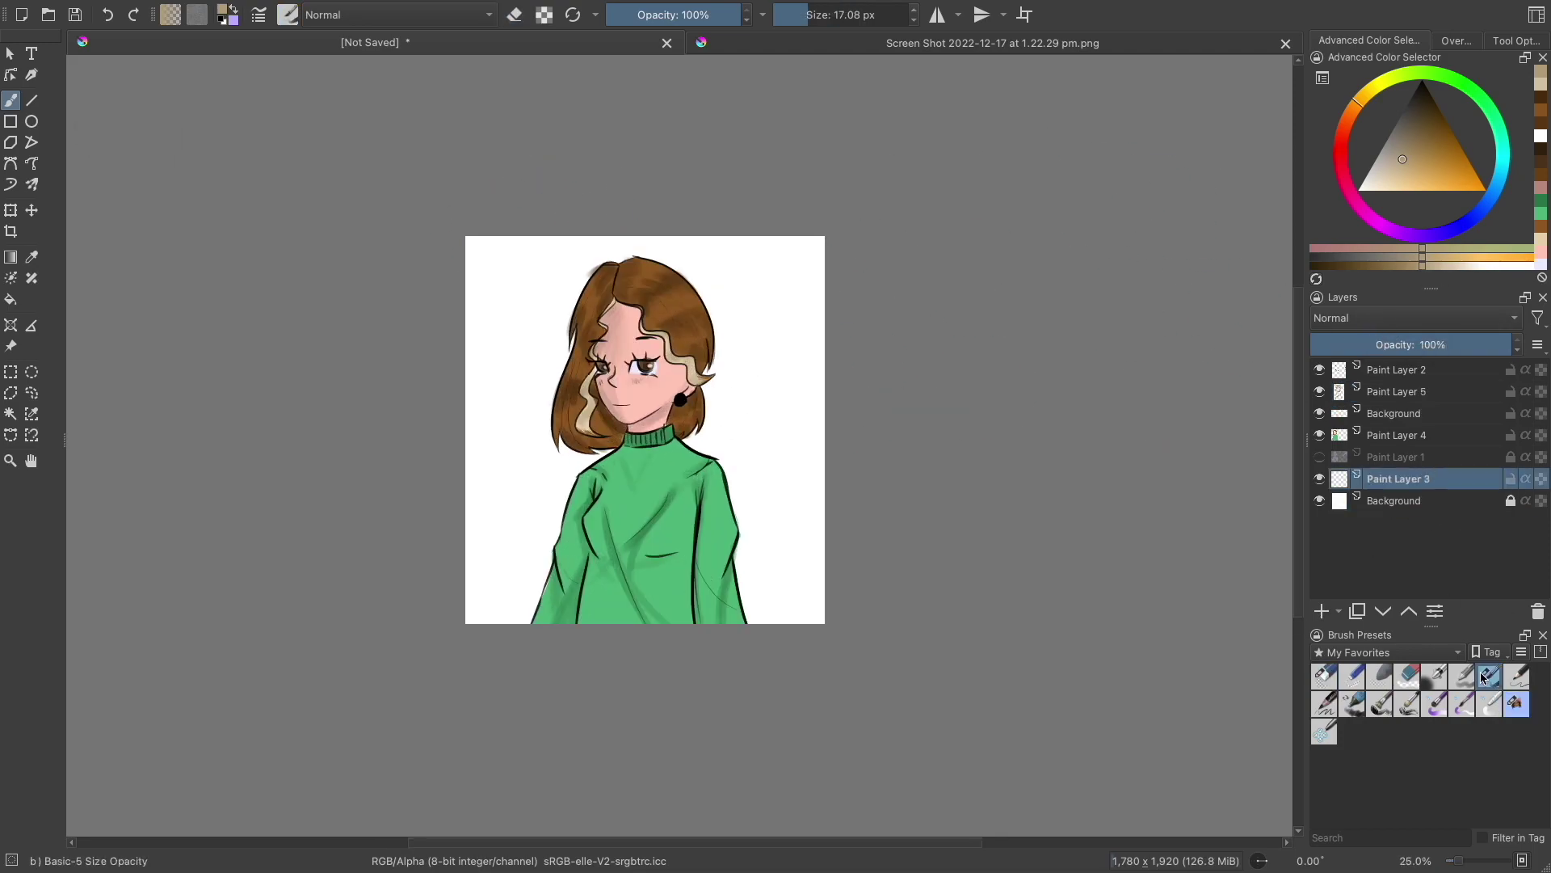
left_click_drag(1490, 146, 1484, 203)
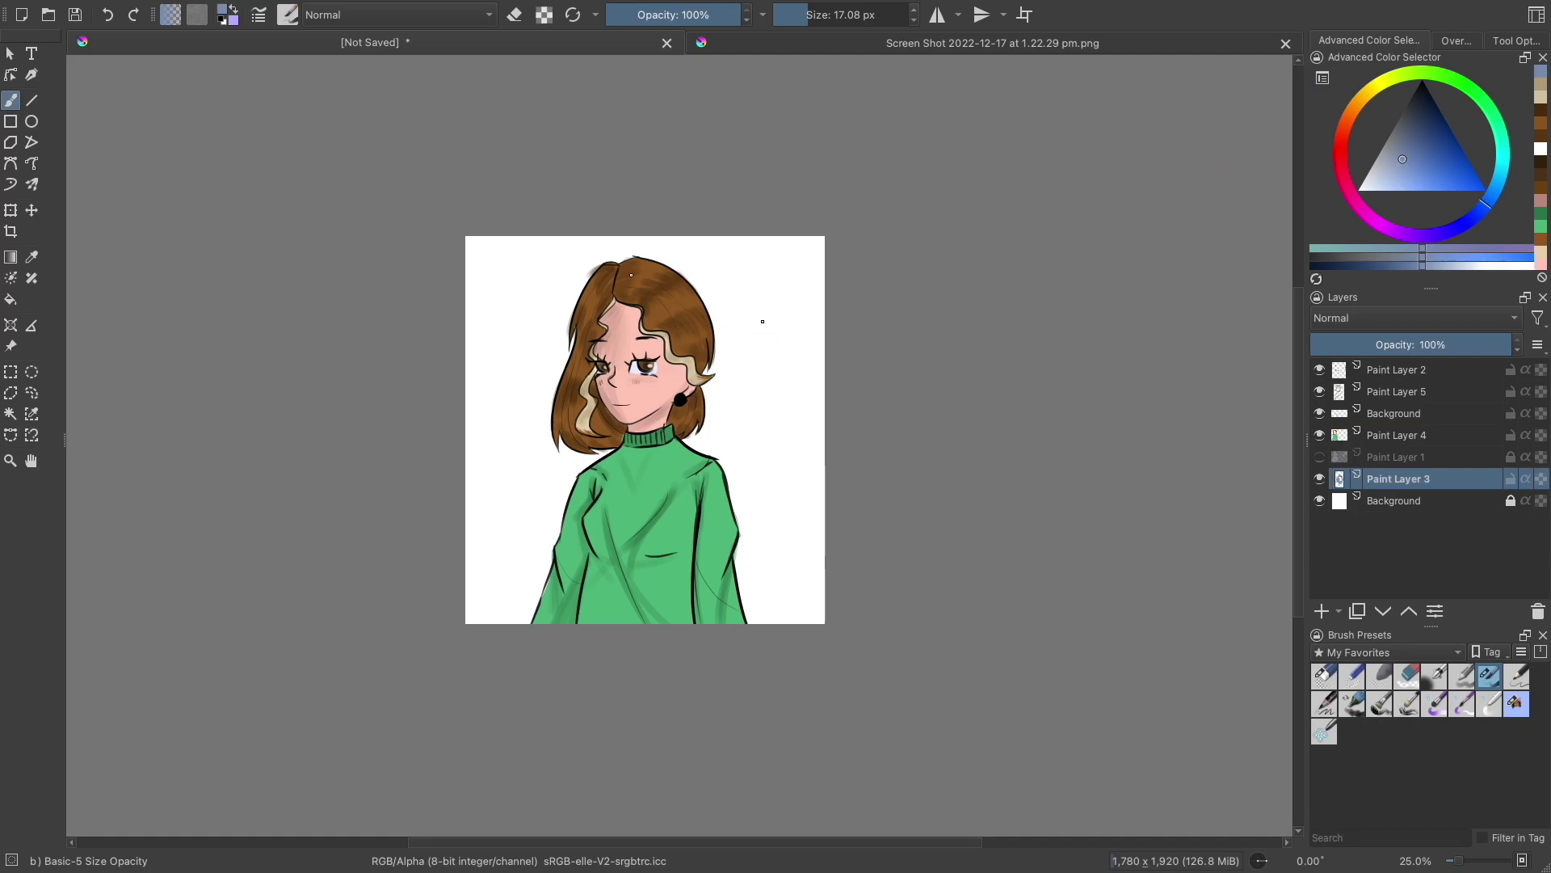
left_click(11, 372)
left_click_drag(513, 309, 551, 349)
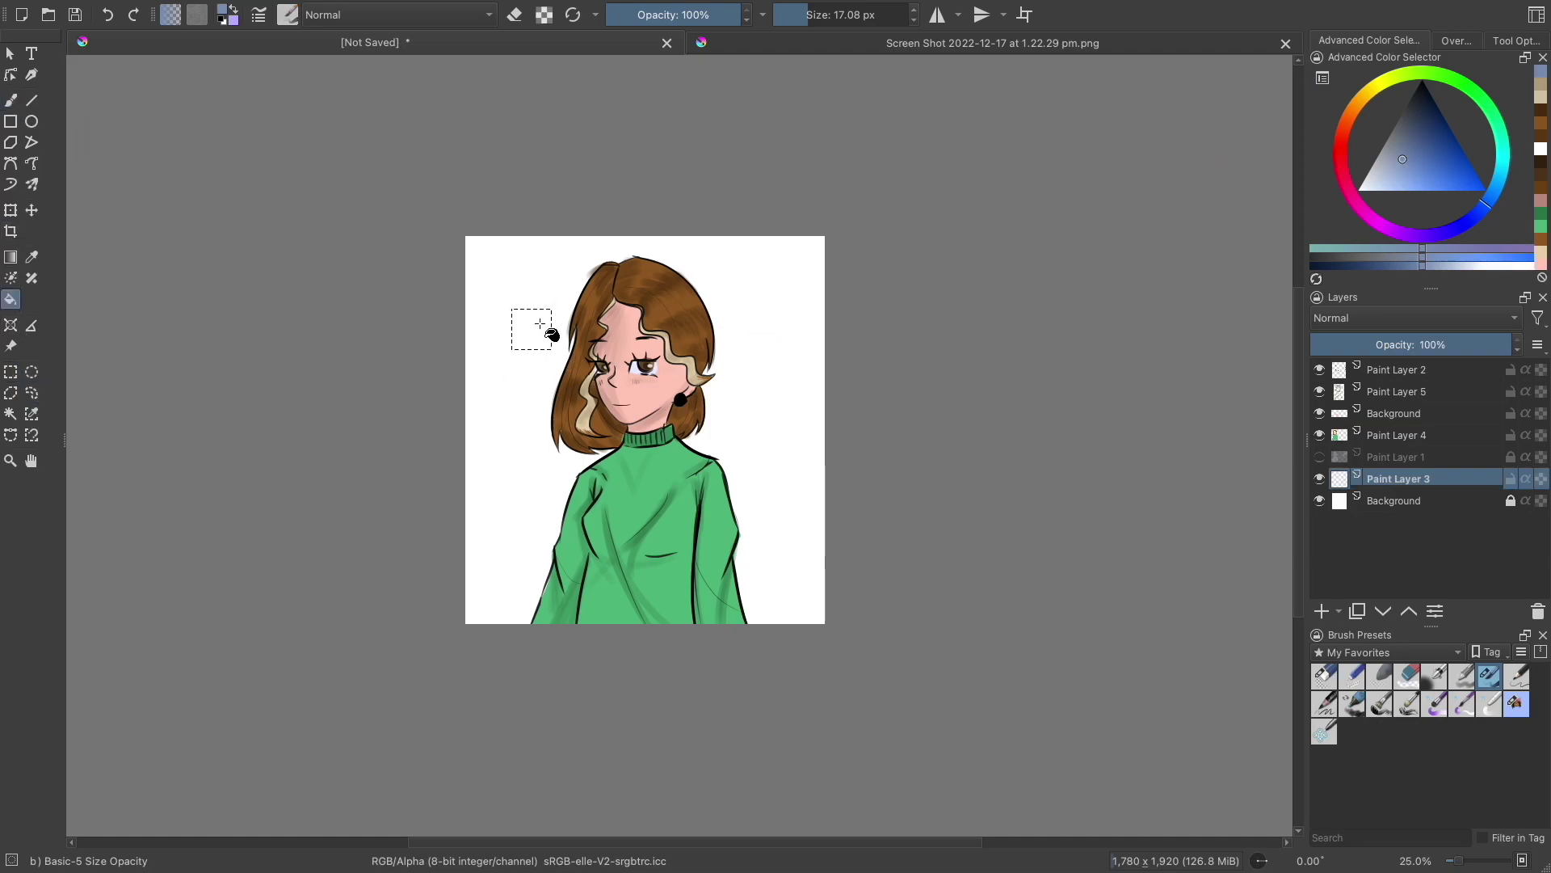
Step: Enlarge the blue square behind the girl and tilt it about 15° clockwise
left_click(11, 209)
left_click_drag(552, 349, 788, 586)
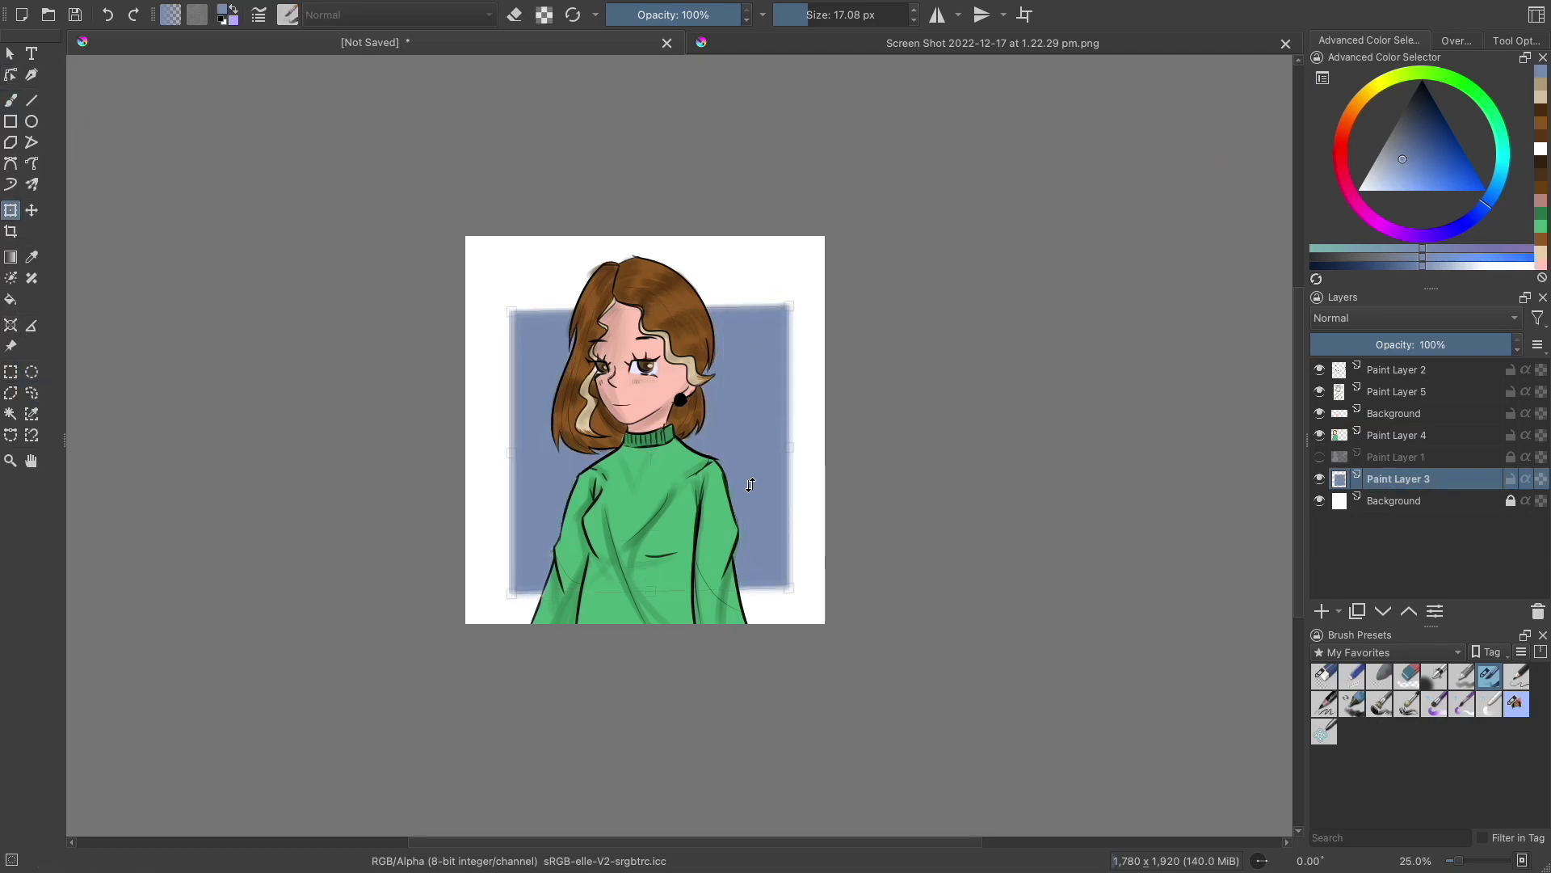
left_click_drag(744, 399, 720, 444)
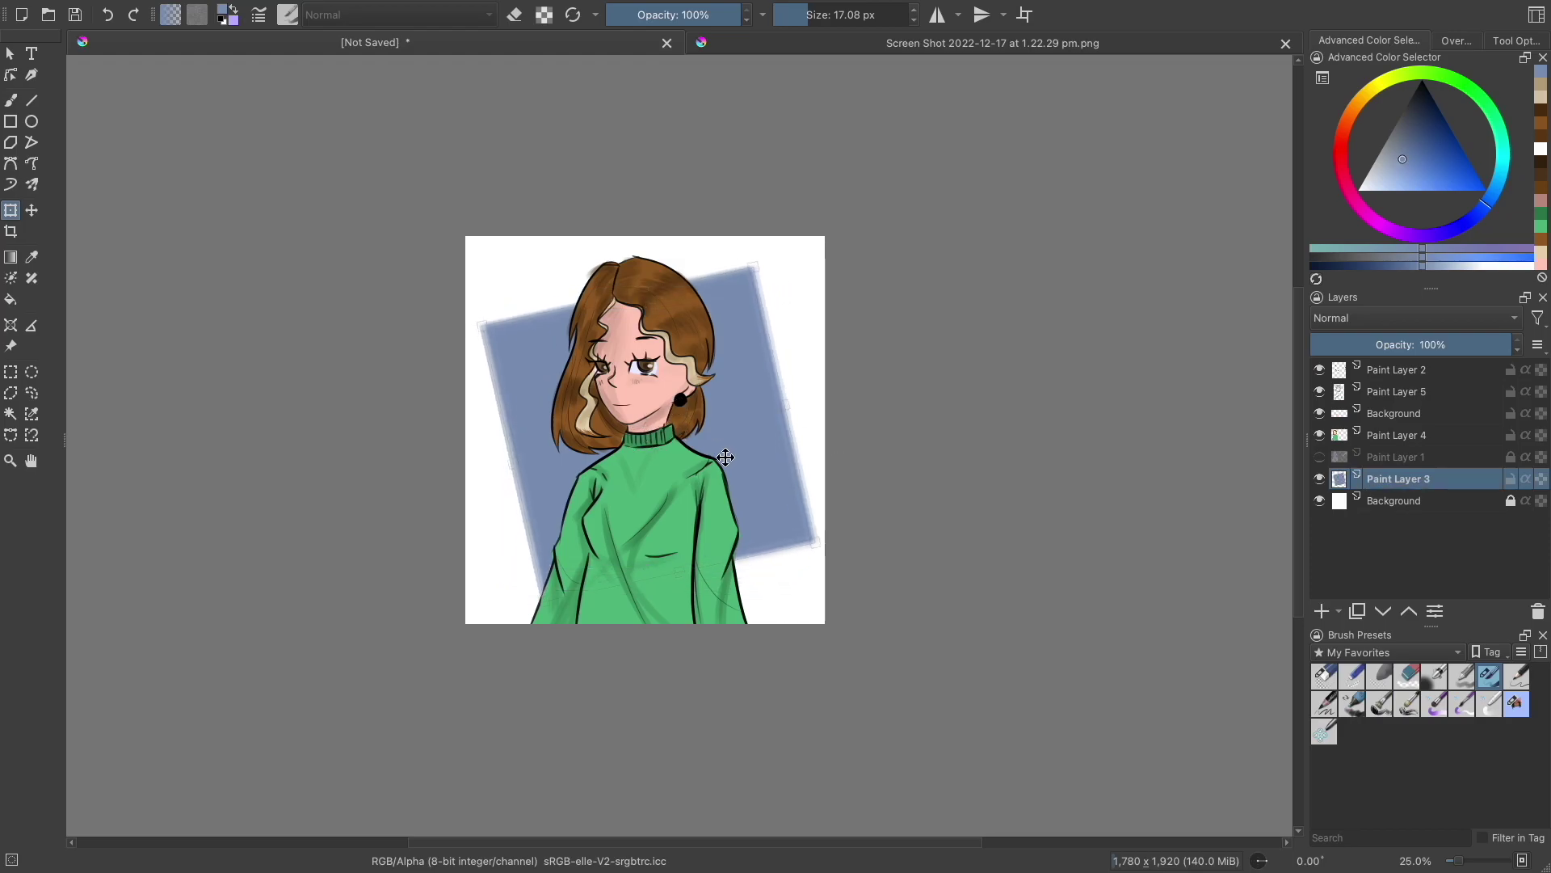
left_click(12, 99)
Step: Draw a black signature stroke on the blue background
key("plus")
key("plus")
key("plus")
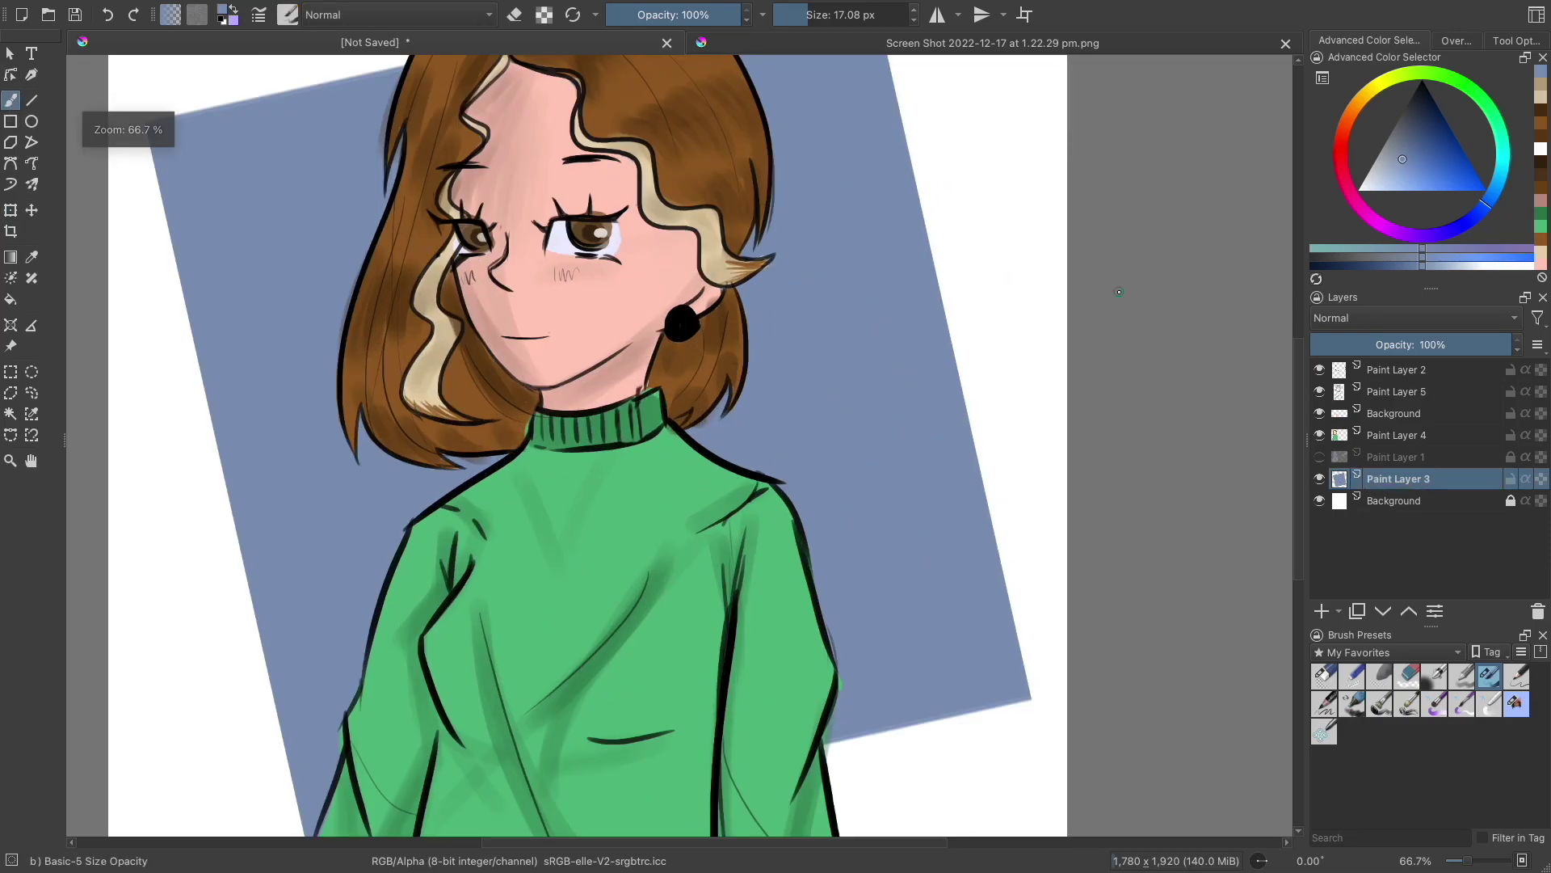
key("d")
mouse_move(882, 340)
left_mouse_down()
mouse_move(928, 447)
mouse_move(895, 393)
mouse_move(837, 447)
left_mouse_up()
Step: Replace the oversized signature stroke with a small 17 below the signature
key("ctrl+z")
left_click_drag(848, 433, 853, 448)
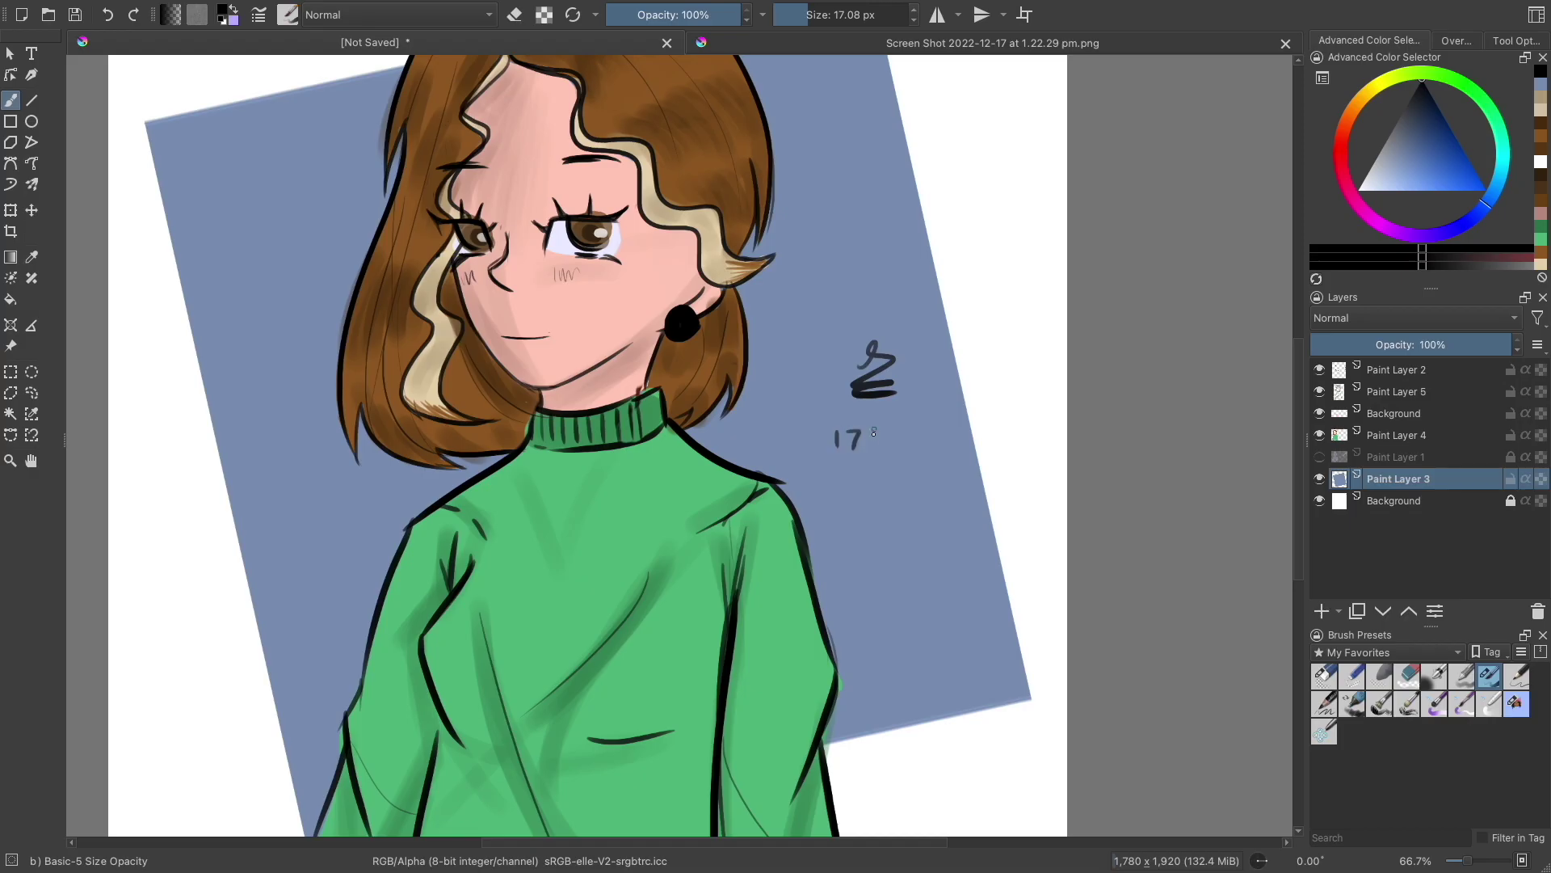